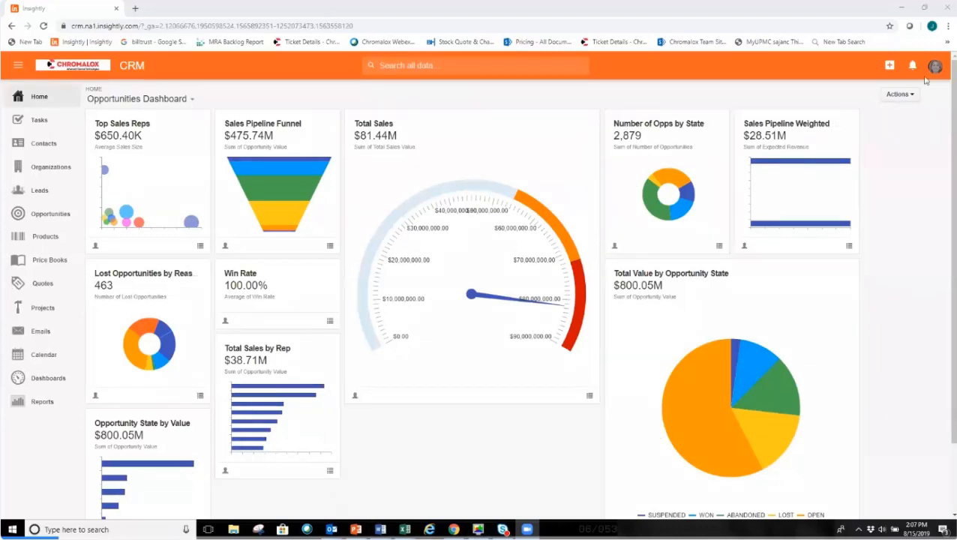
Start a new custom object from Objects and Fields in the system settings.
left_click(935, 67)
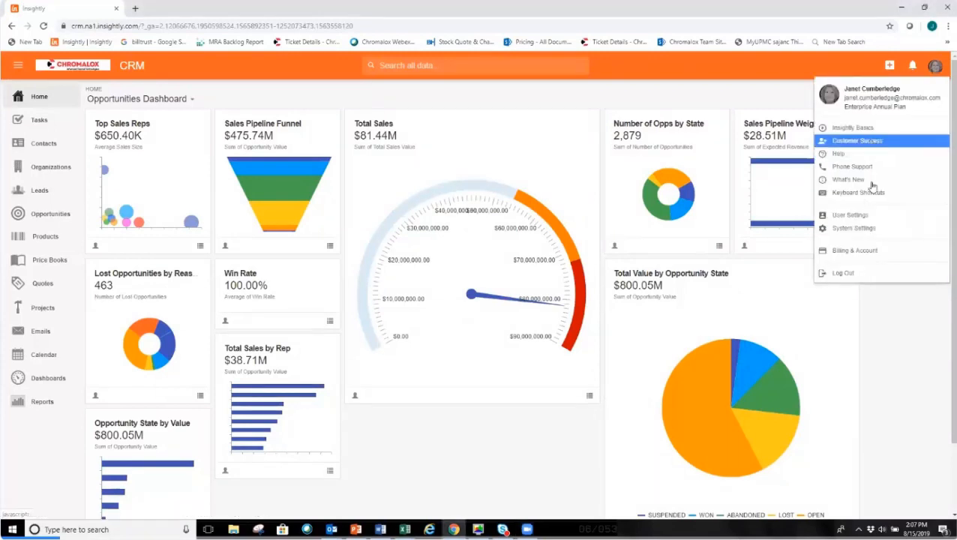
left_click(872, 231)
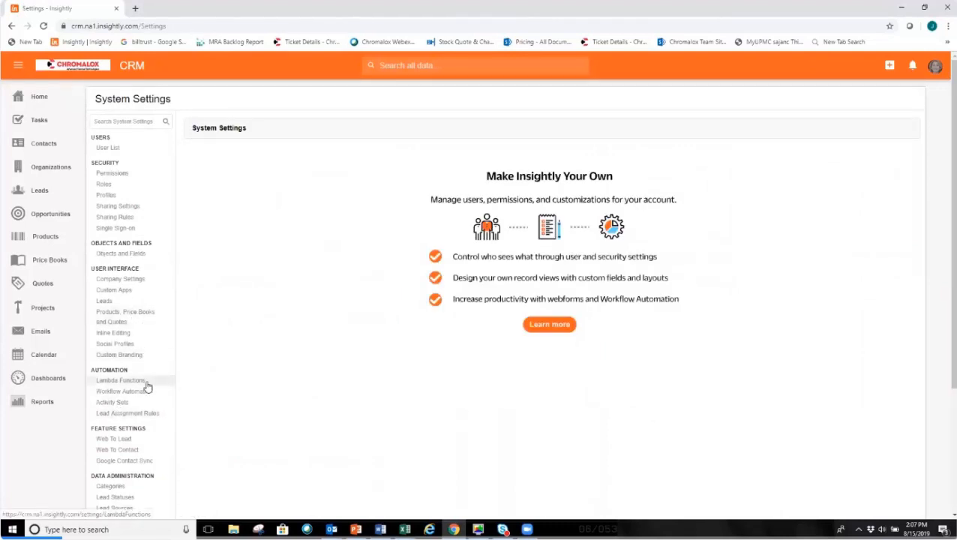
left_click(128, 254)
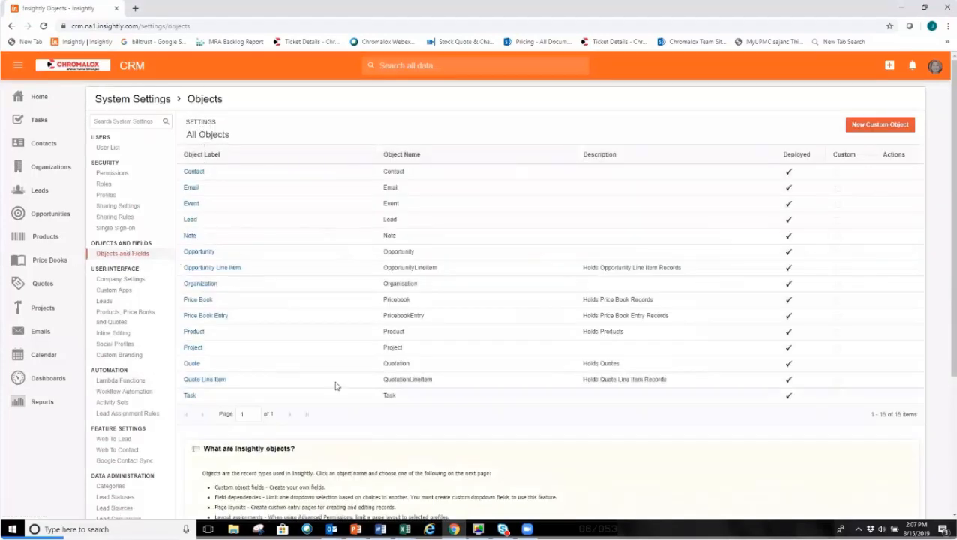
left_click(882, 126)
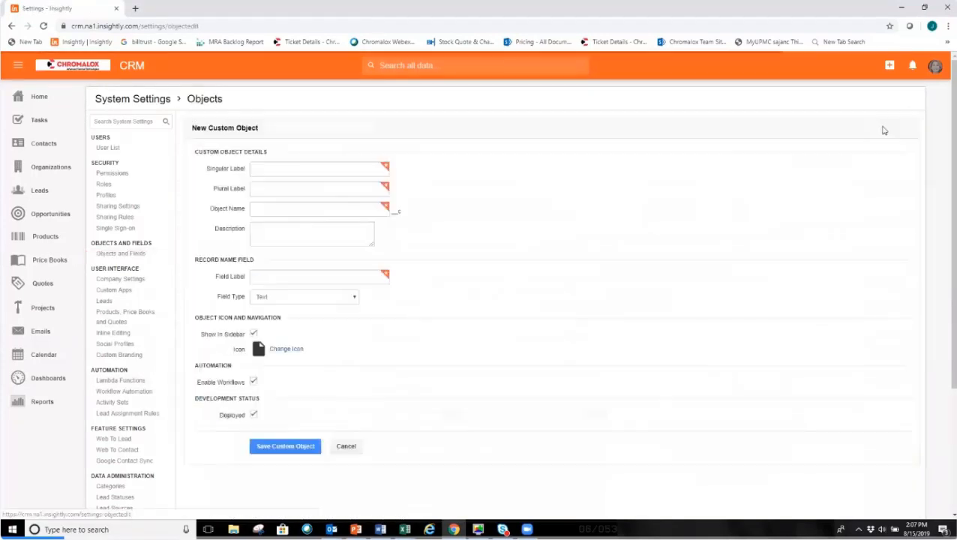
Enter Escalation as the custom object's singular and plural labels and describe it as "Business at Risk".
left_click(264, 171)
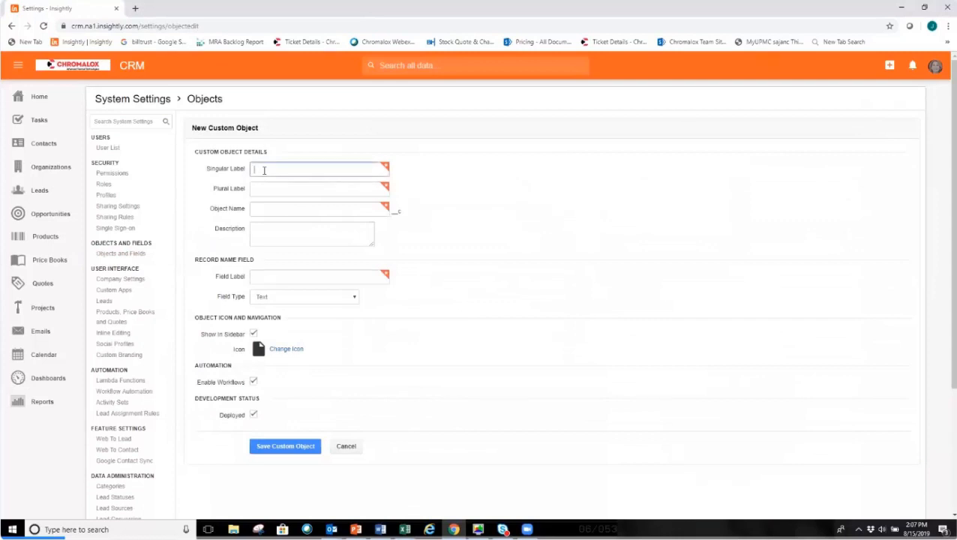
type("Ex")
type("calation")
left_click(272, 187)
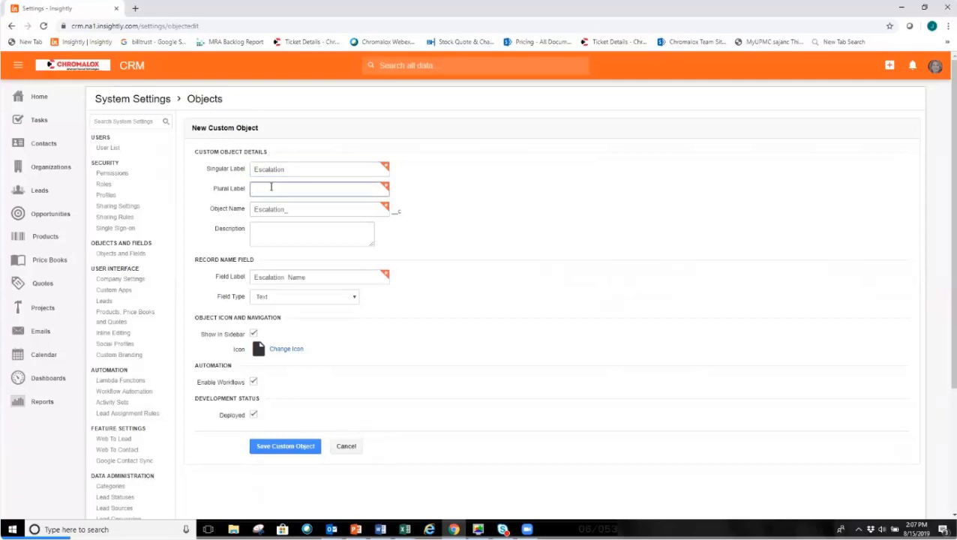
type("Escalations")
left_click(324, 232)
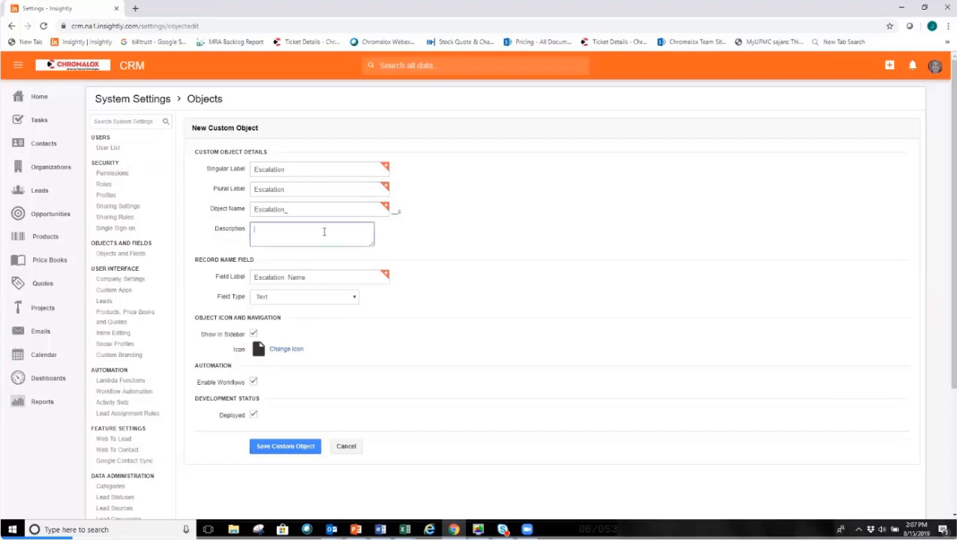
type("Business al")
type(" Risk")
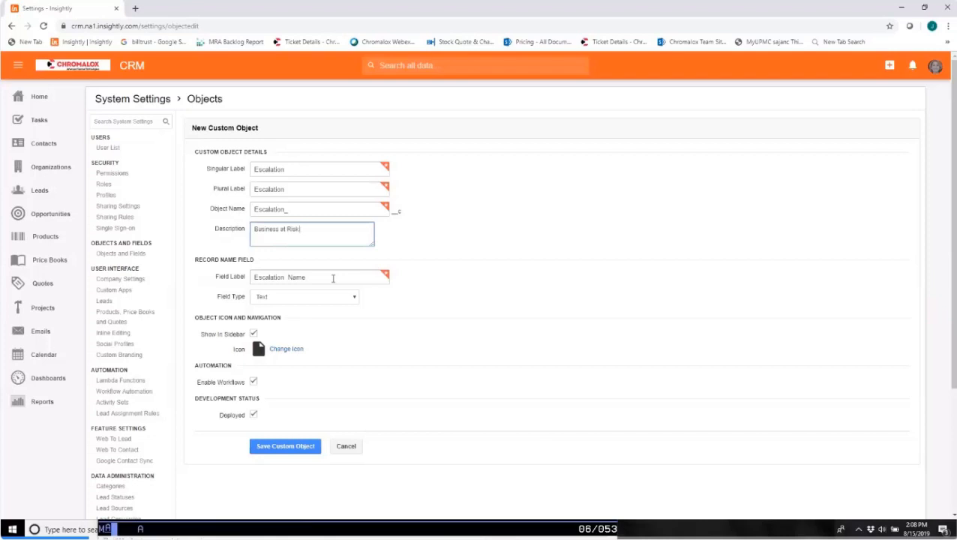
Remove the extra space from the record name field's label so it reads "Escalation Name".
left_click(309, 279)
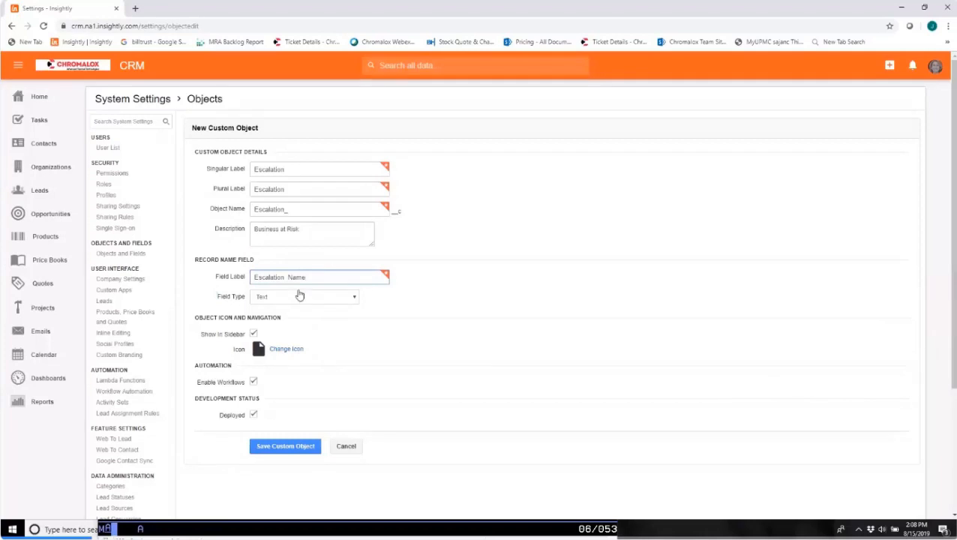
double_click(288, 278)
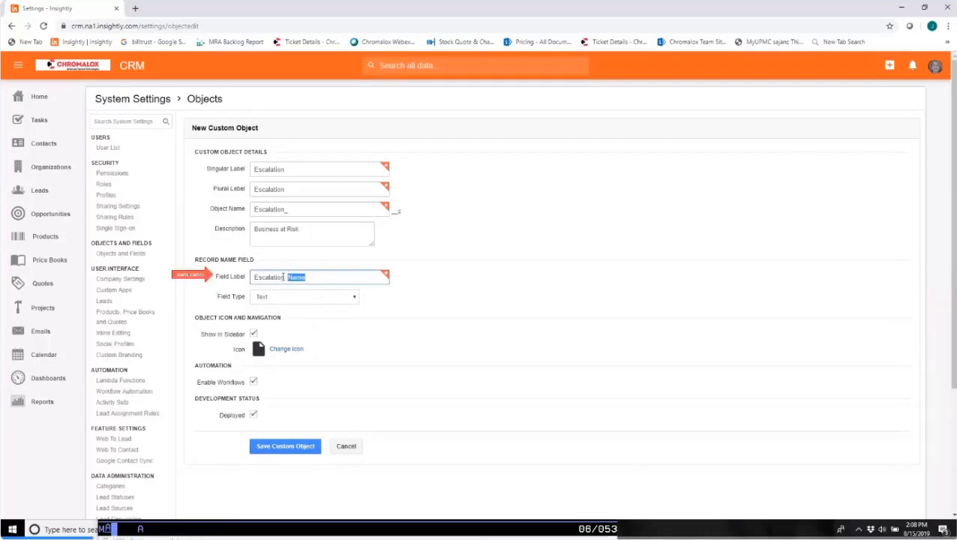
left_click(286, 277)
left_click(449, 297)
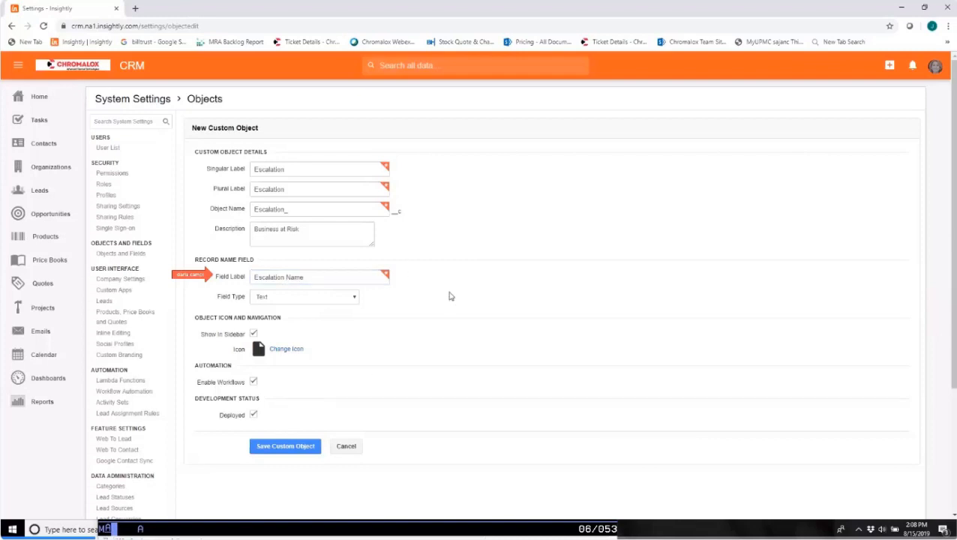
Search the object icon library for a customer icon and for an alarm icon.
left_click(278, 351)
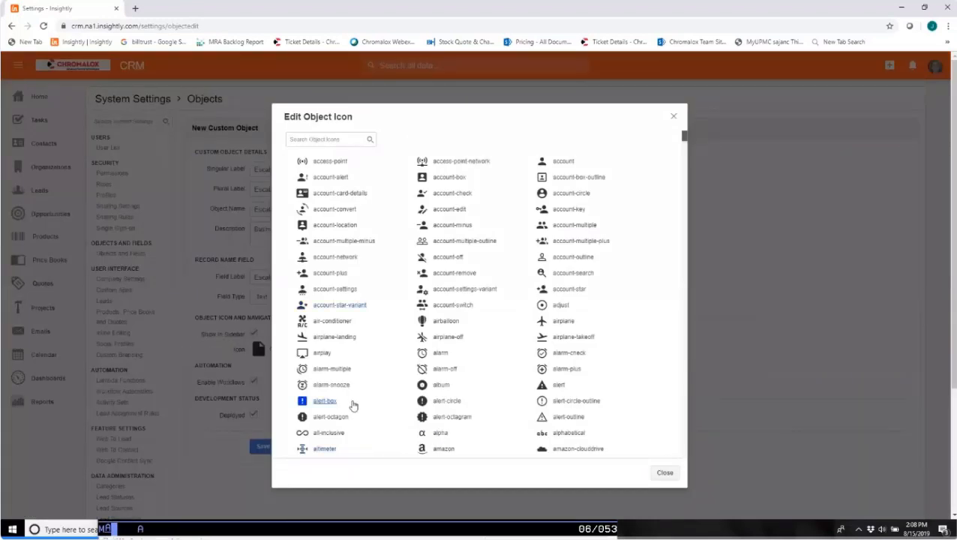
left_click(322, 142)
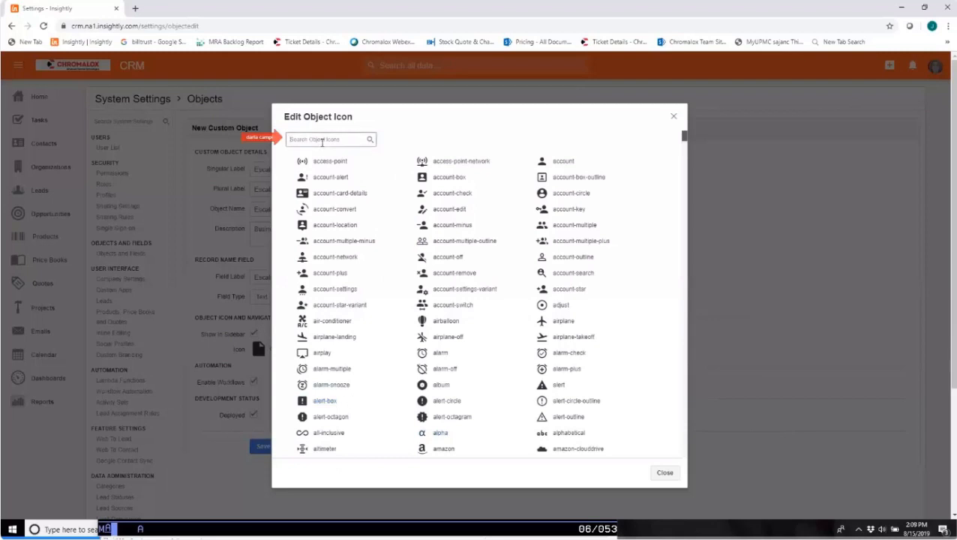
type("customer")
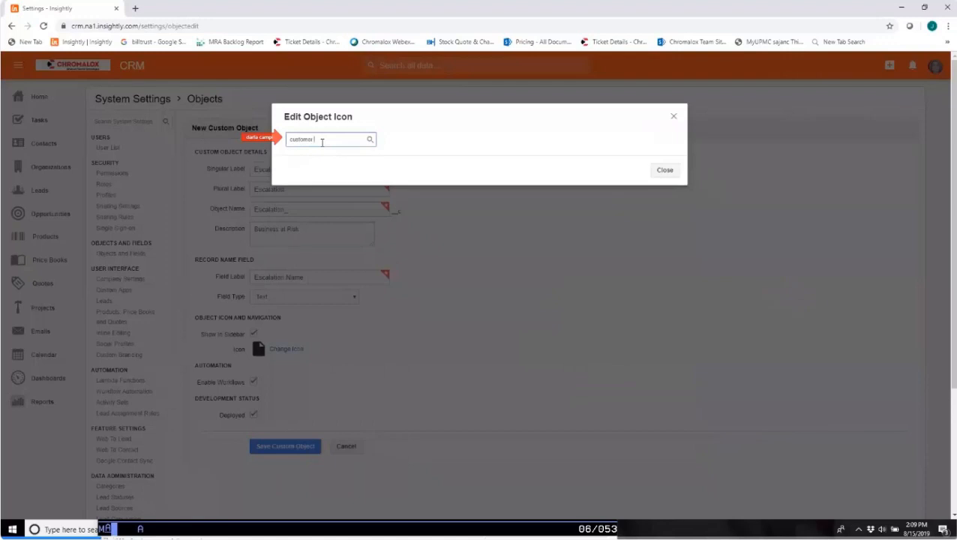
key("BackSpace")
key("BackSpace")
key("BackSpace")
key("BackSpace")
key("BackSpace")
key("BackSpace")
key("BackSpace")
key("BackSpace")
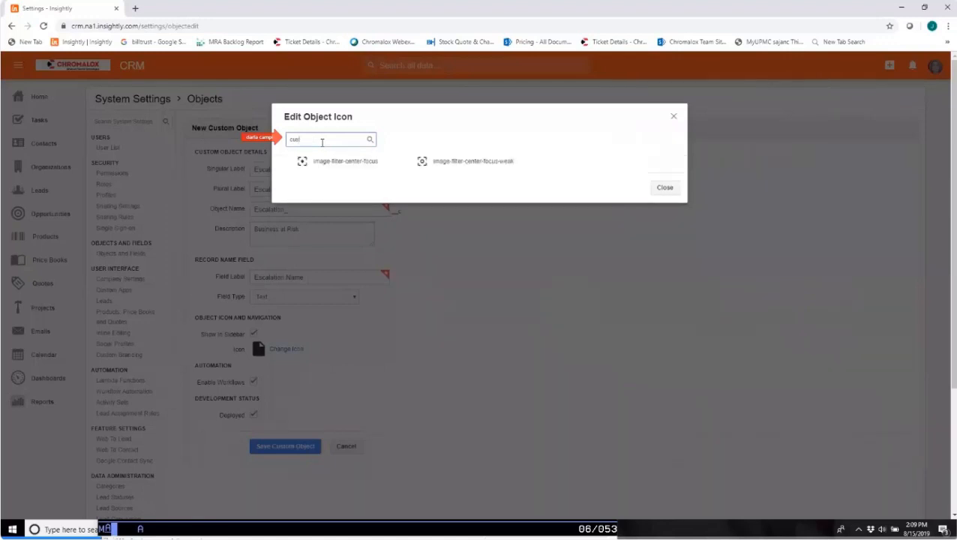
type("alarm")
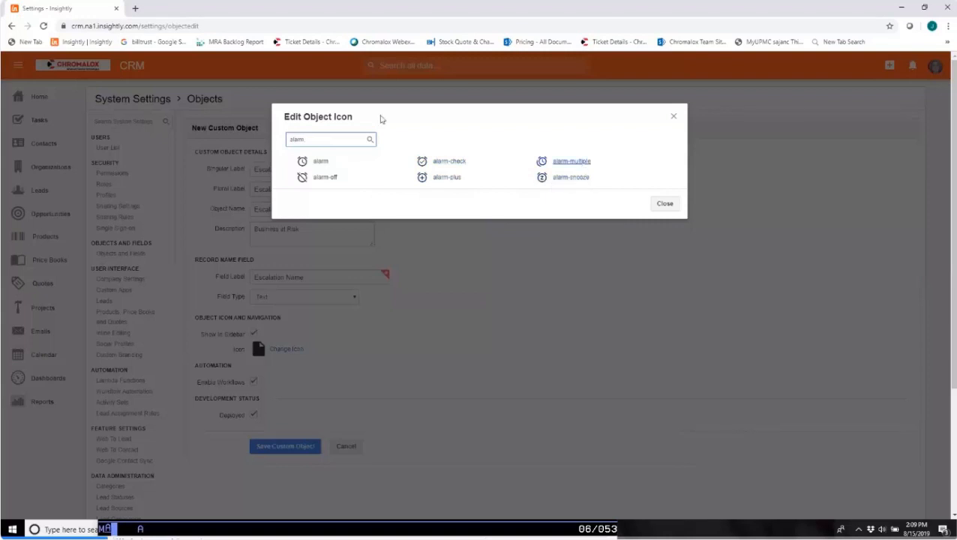
Search the object icons for hazard, hazard cone and emergency.
left_click_drag(322, 141, 2, 66)
type("hazard")
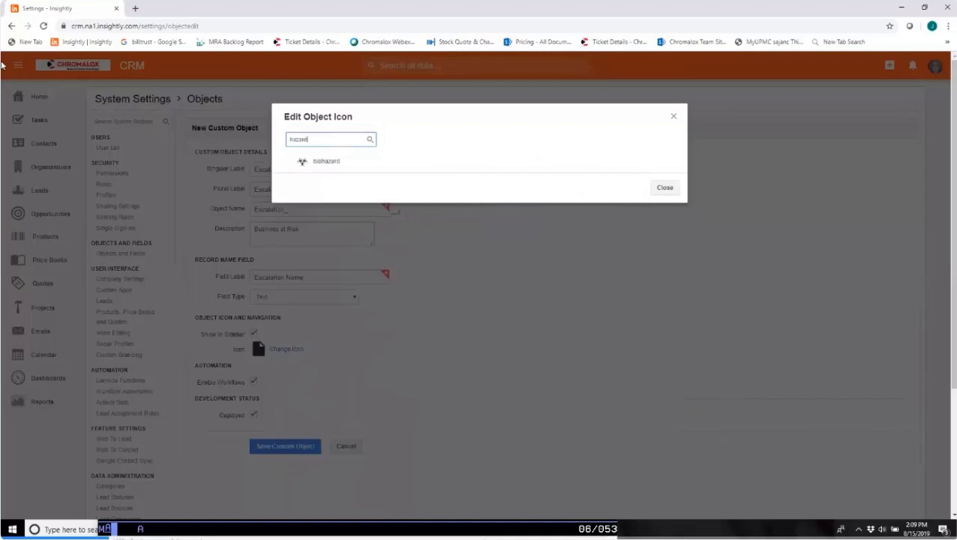
type(" c")
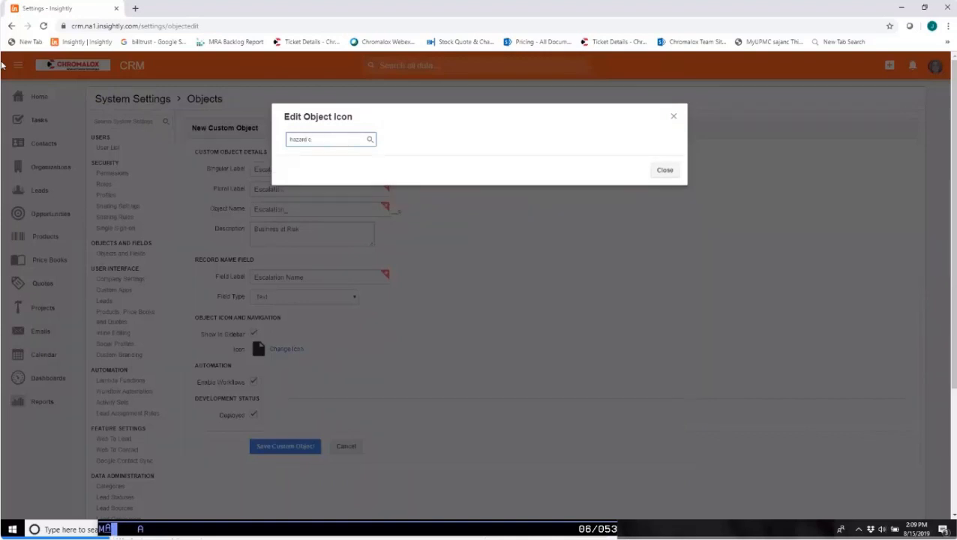
type("one")
key("BackSpace")
key("BackSpace")
key("BackSpace")
key("BackSpace")
key("BackSpace")
key("BackSpace")
key("BackSpace")
key("BackSpace")
key("BackSpace")
key("BackSpace")
type("ee")
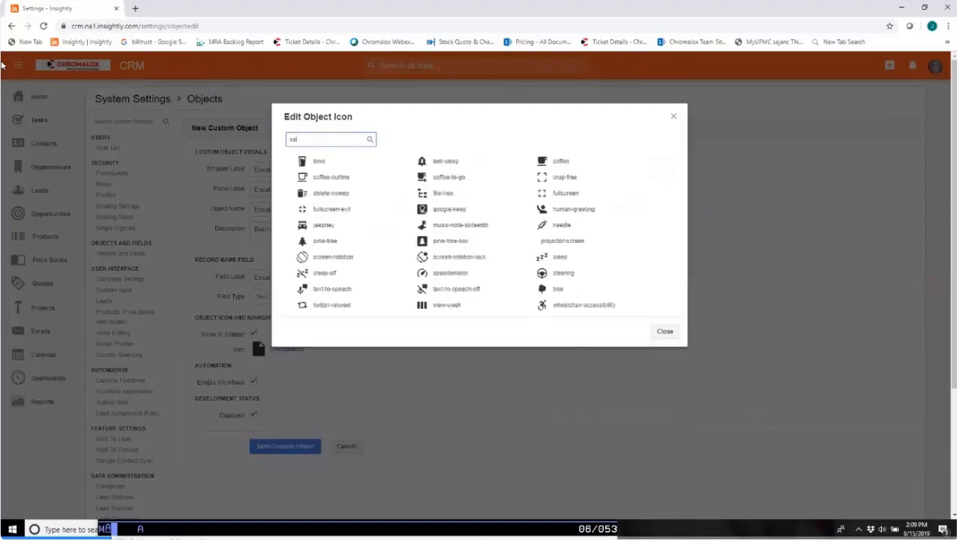
key("BackSpace")
key("BackSpace")
type("emergency")
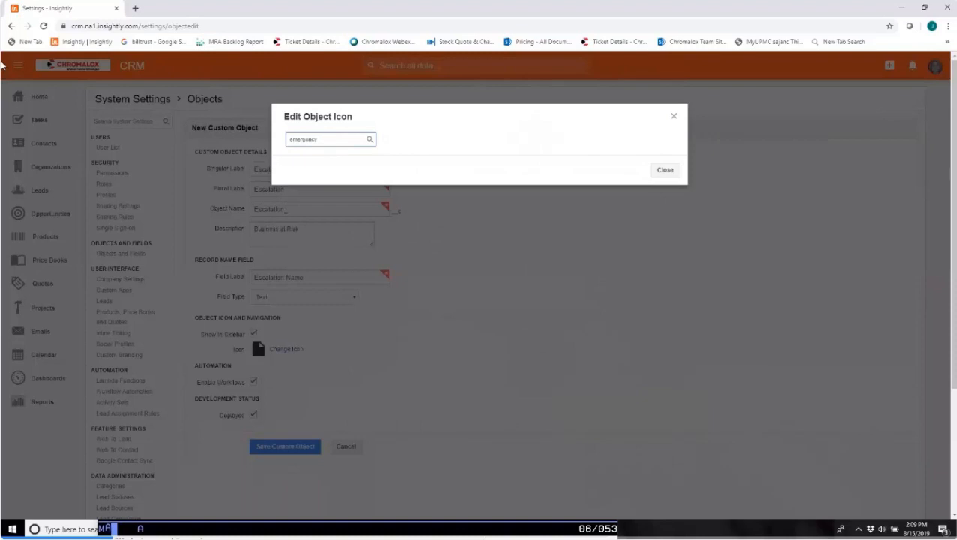
Search the object icons for alert and assign the account-alert icon to the custom object.
key("BackSpace")
key("BackSpace")
key("BackSpace")
key("BackSpace")
key("BackSpace")
key("BackSpace")
key("BackSpace")
key("BackSpace")
key("BackSpace")
type("alert")
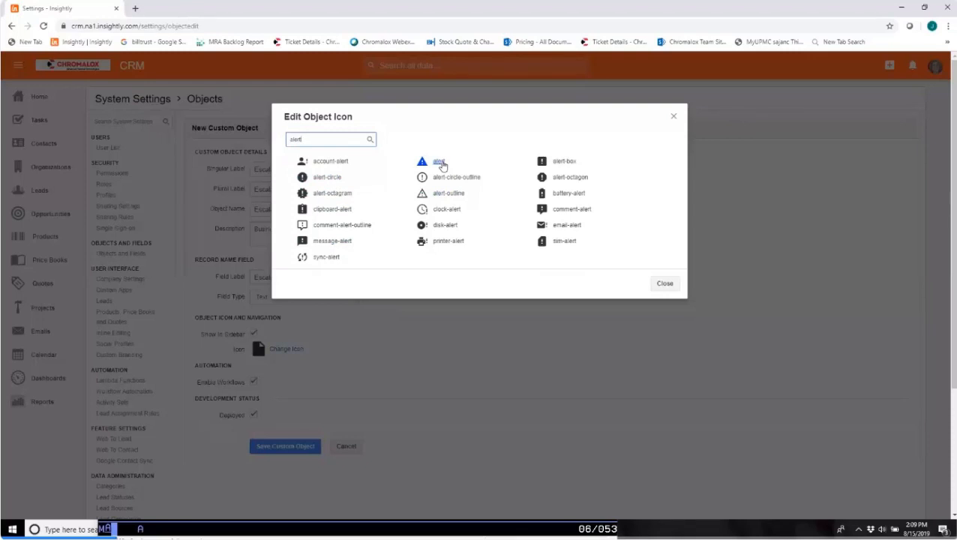
left_click(332, 162)
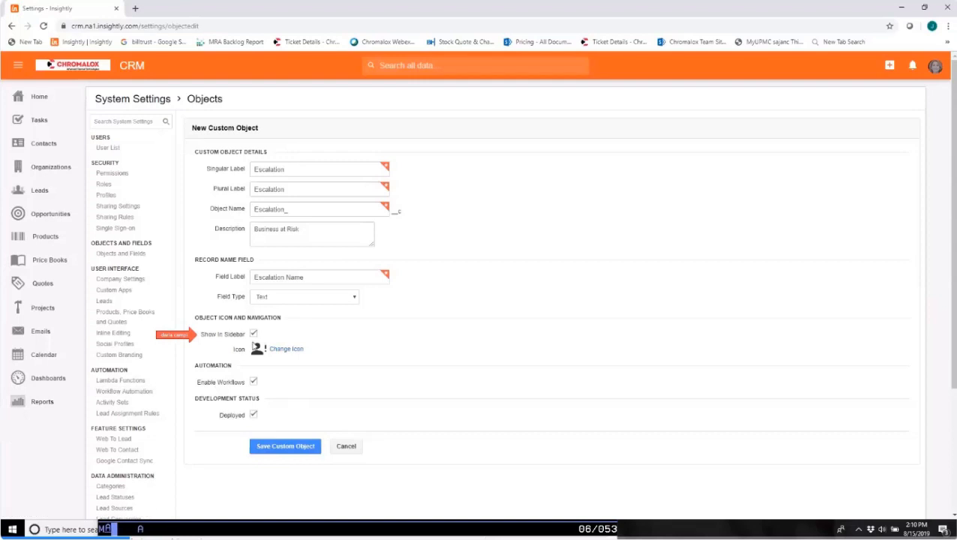
Save the Escalation custom object and open its list of object fields.
left_click(281, 448)
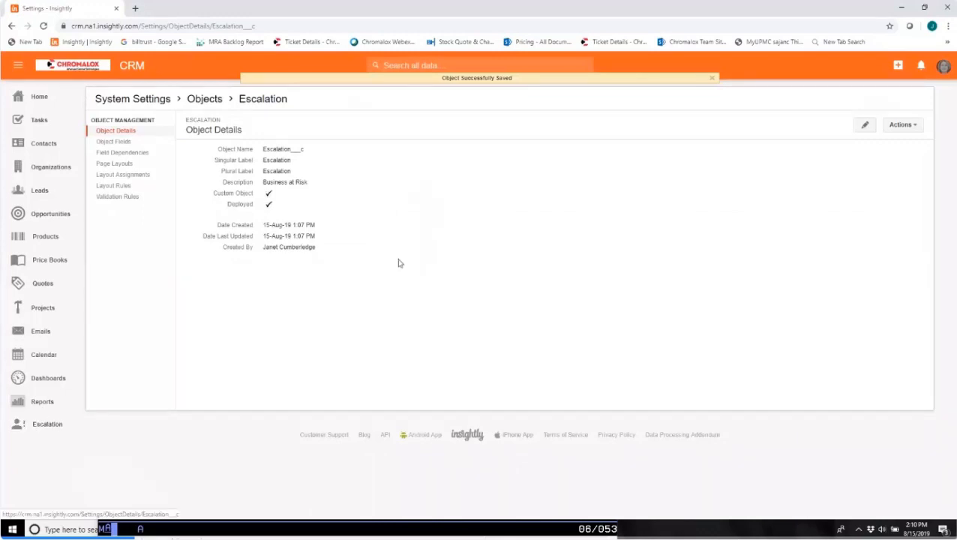
left_click_drag(40, 430, 66, 447)
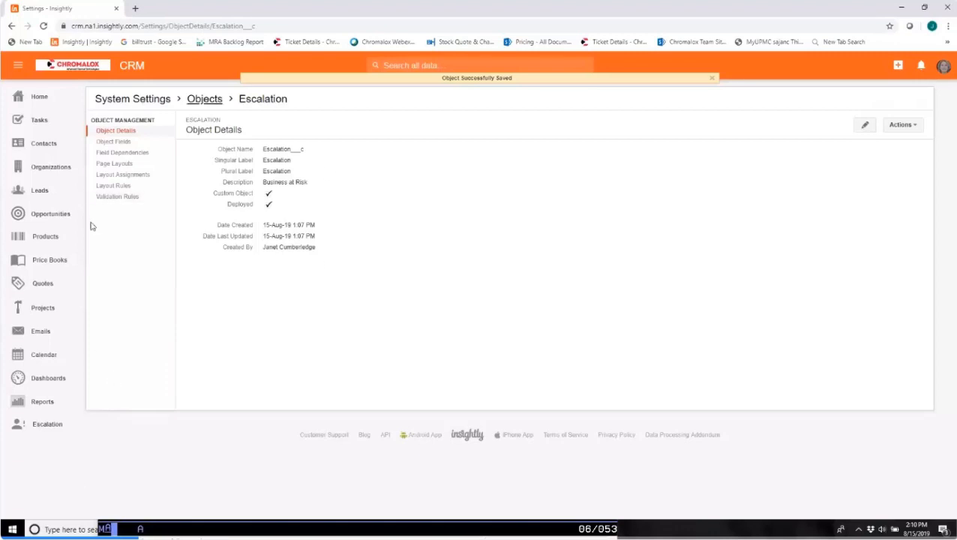
left_click(118, 142)
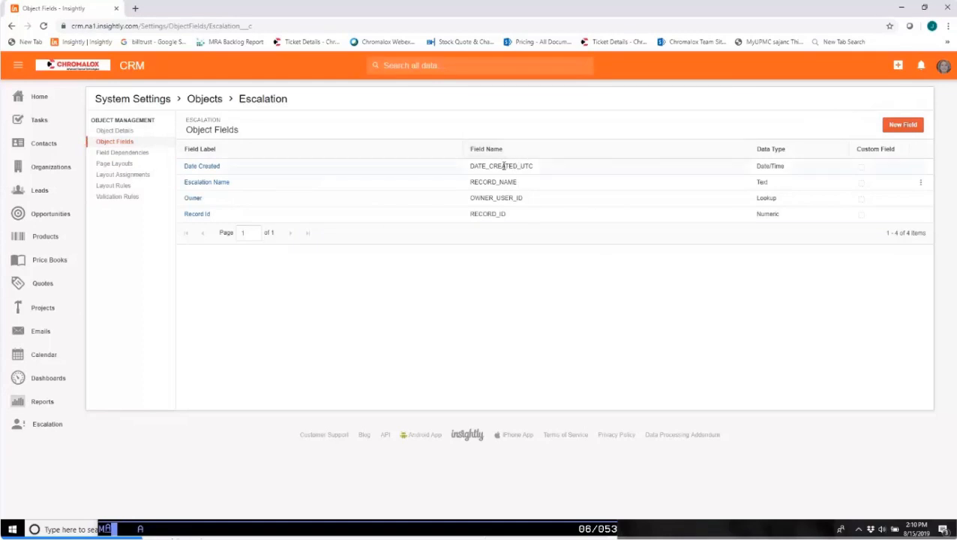
Switch to the Outlook inbox and search for messages with attachments from the sender of the At Risk List.
key("alt+Tab")
key("alt+Tab")
key("alt+Tab")
key("alt+Tab")
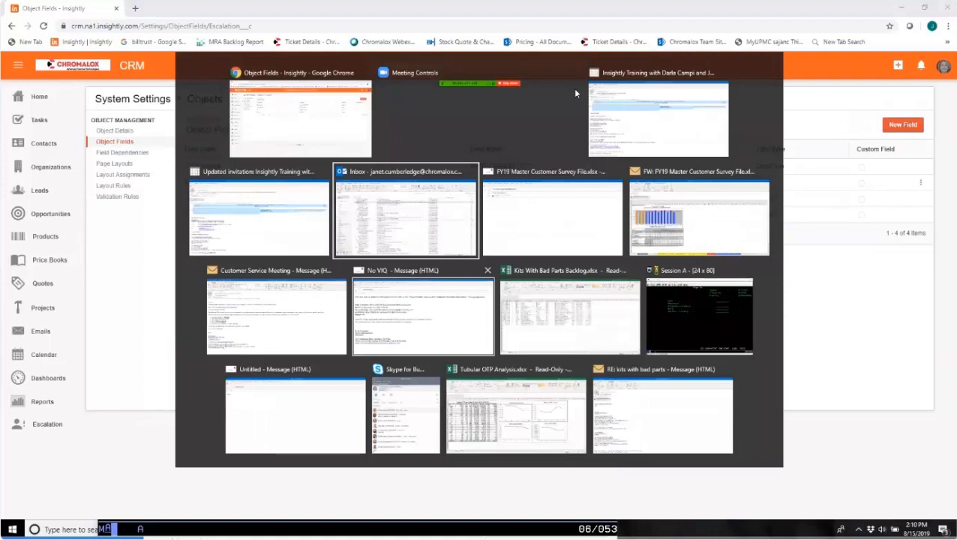
type("from: reis")
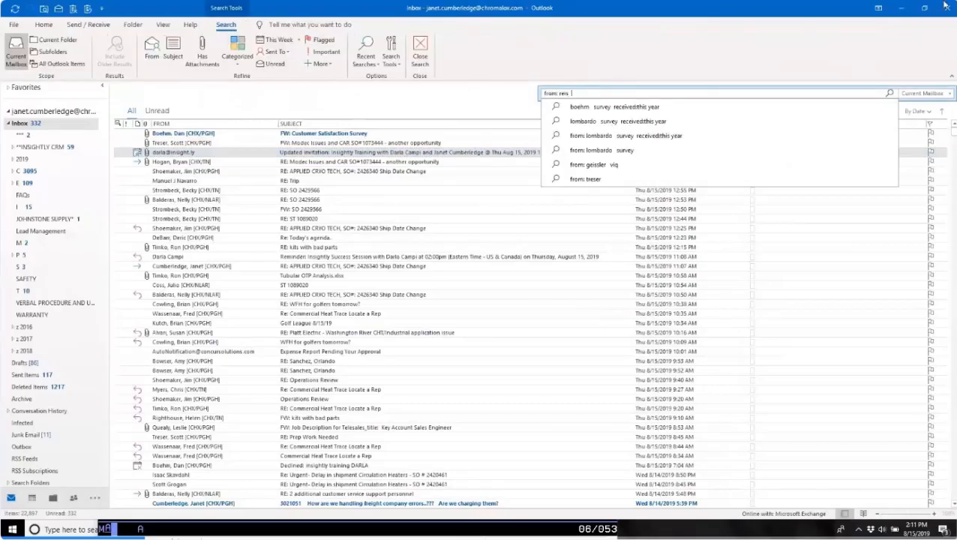
key("Return")
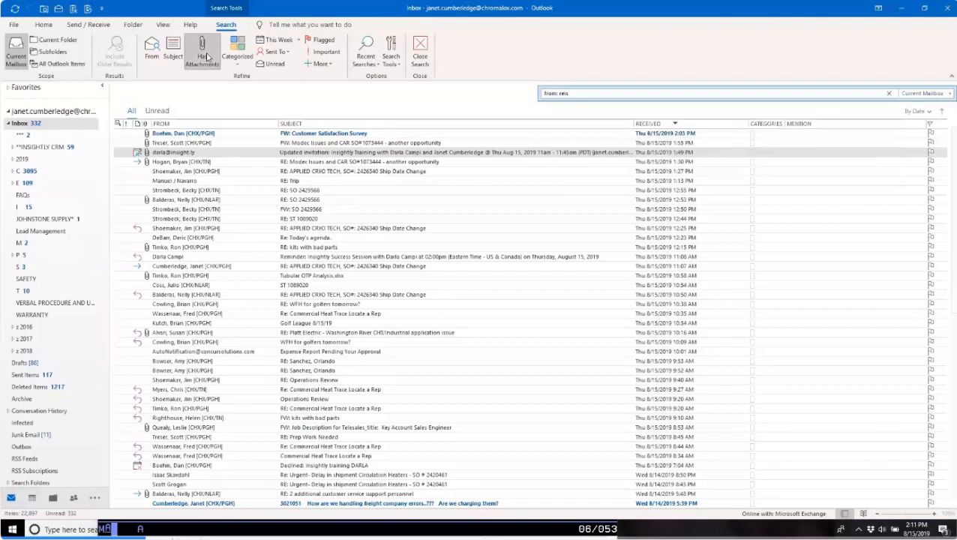
left_click(208, 57)
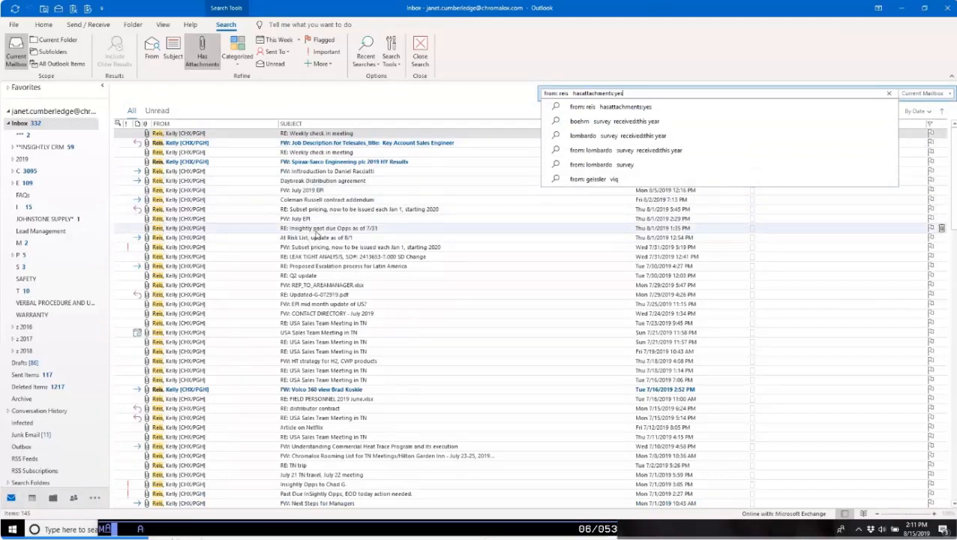
Open the message "At Risk List, update as of 8/1" and its attached workbook, US Direct Lost Revenue All Regions MASTER 190801.xlsx.
left_click(321, 238)
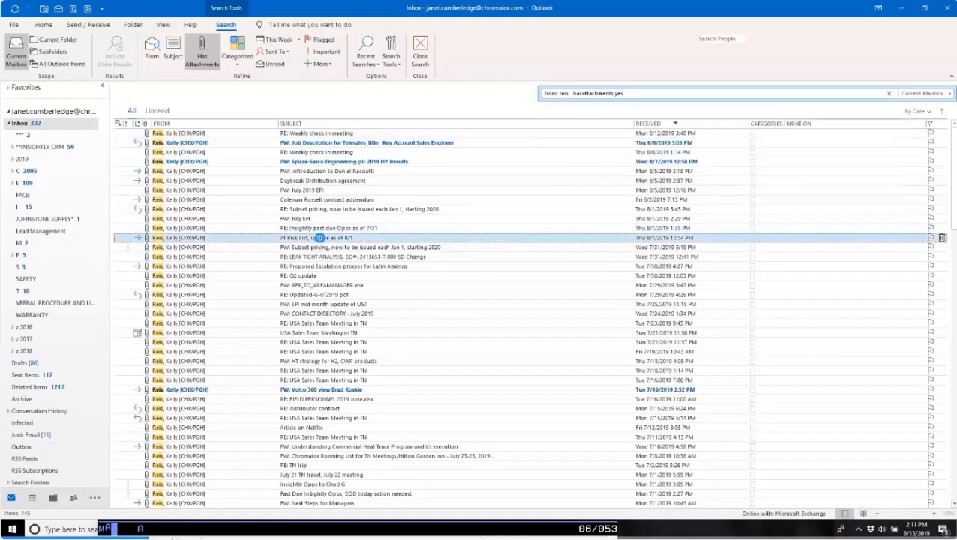
double_click(321, 238)
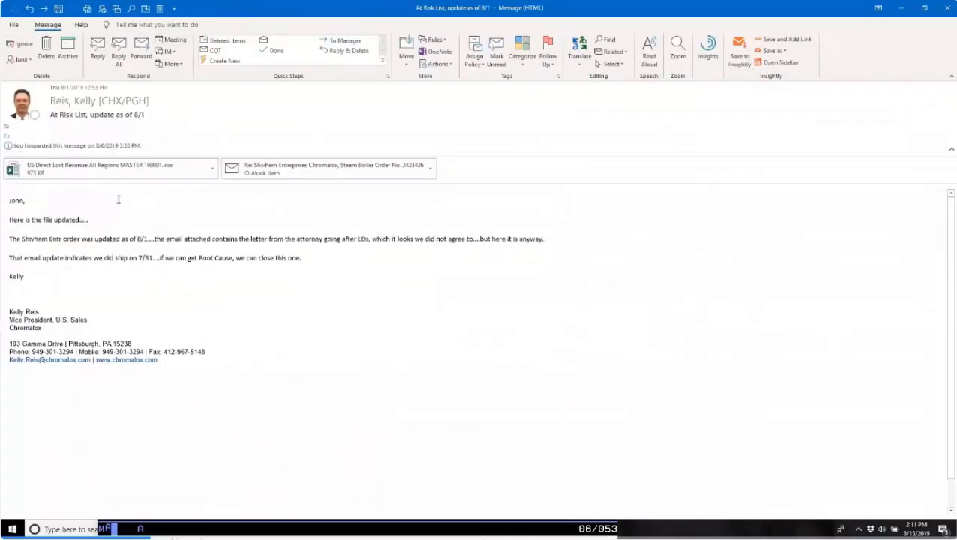
left_click(91, 171)
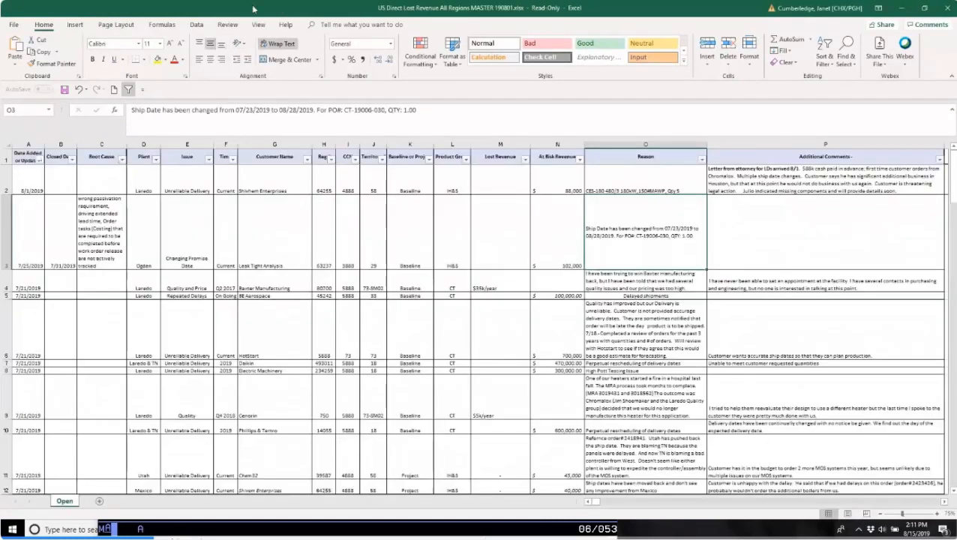
Switch from the at-risk workbook back to the Escalation object's fields in Insightly.
key("alt+Tab")
key("Tab")
key("Tab")
key("alt+Tab")
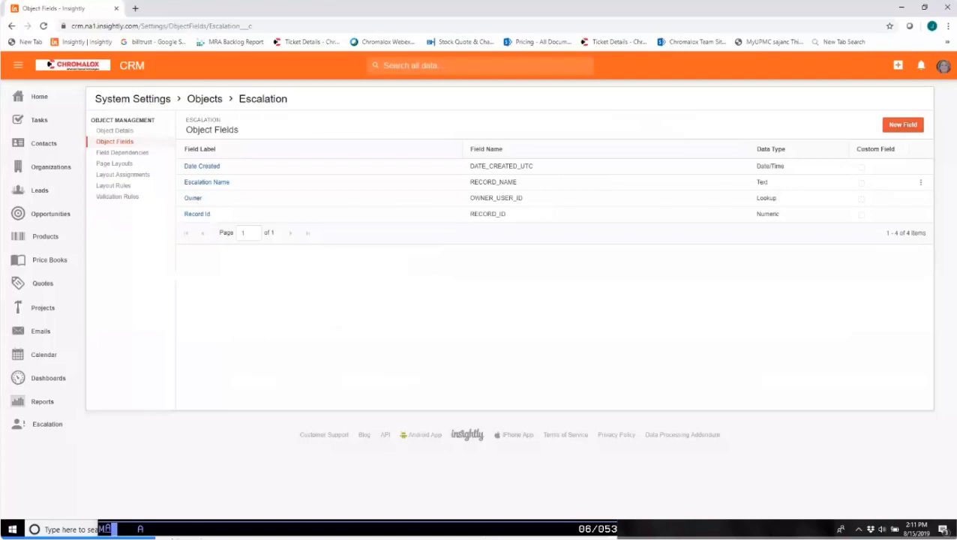
key("alt+Tab")
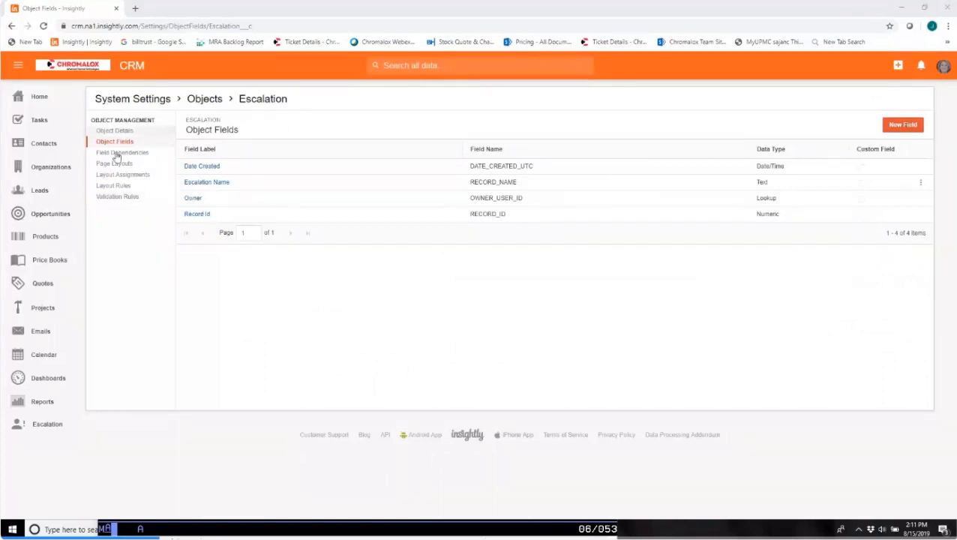
Create a Date custom field labelled "Date Completed" for the Escalation object and save it.
left_click(897, 126)
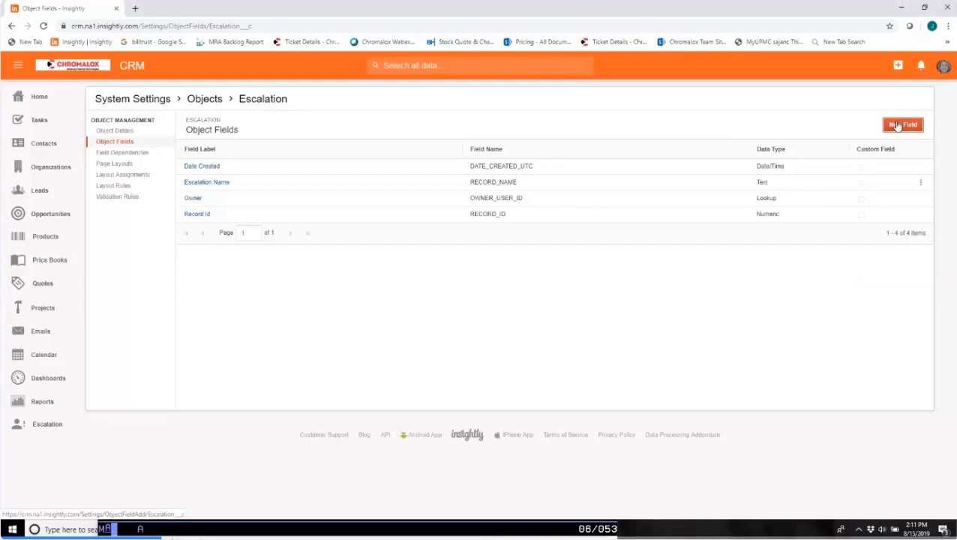
left_click(901, 126)
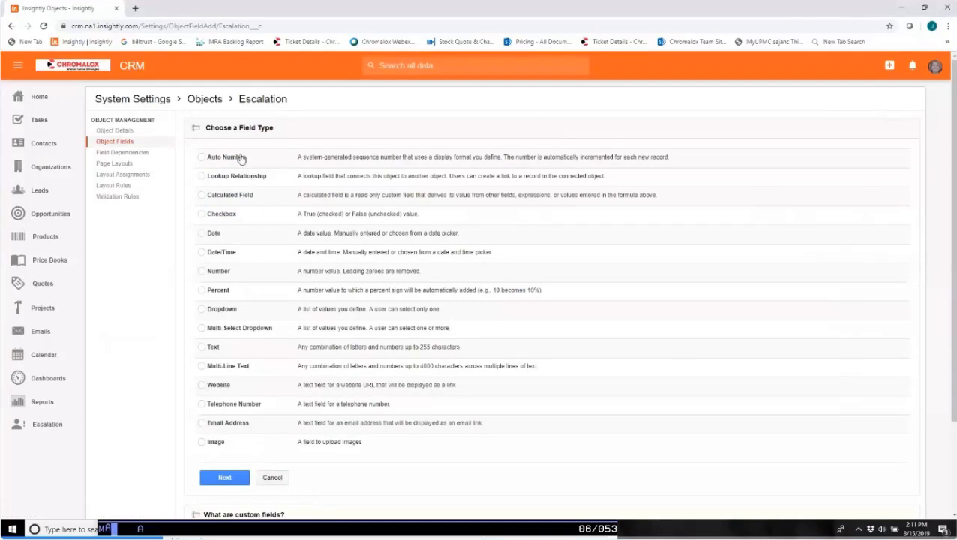
left_click(201, 234)
left_click(224, 477)
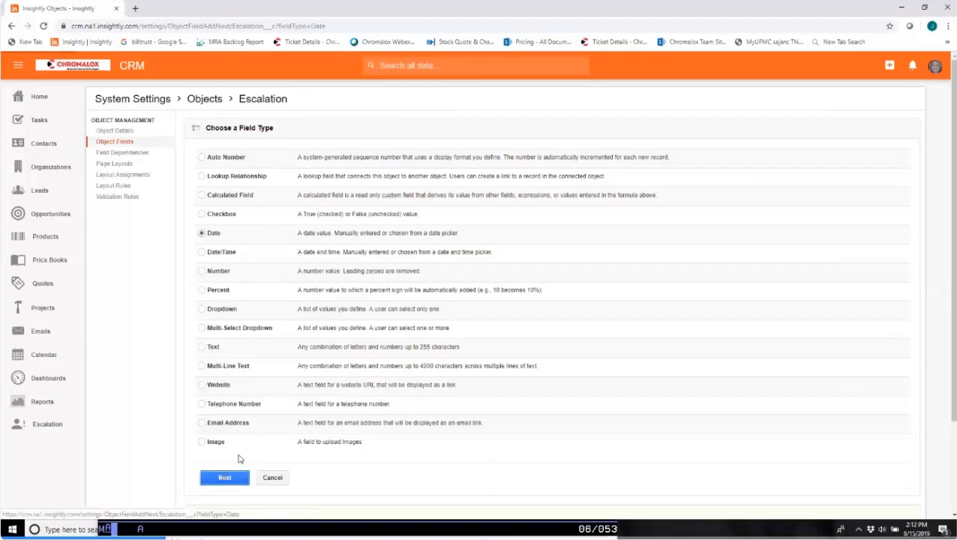
left_click(352, 162)
type("Date Completed")
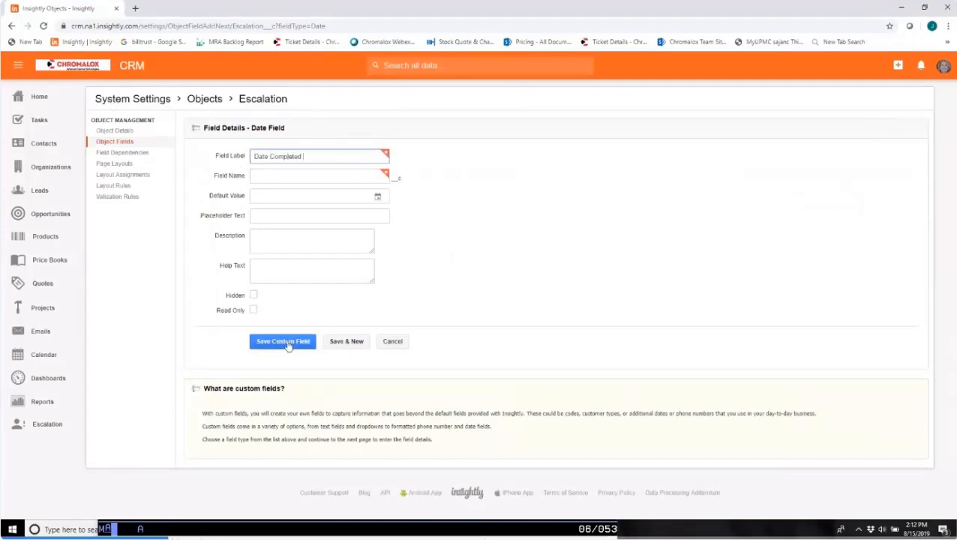
left_click(269, 175)
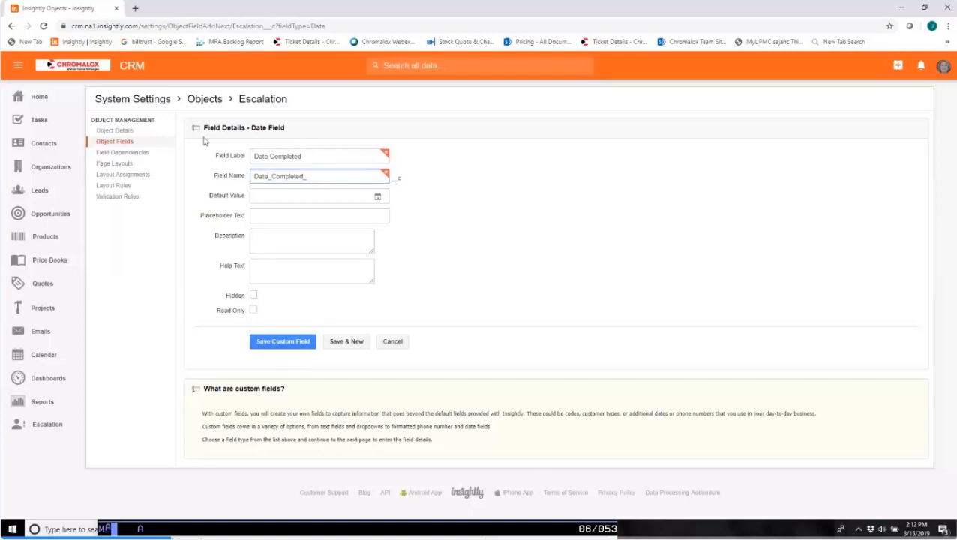
left_click(267, 342)
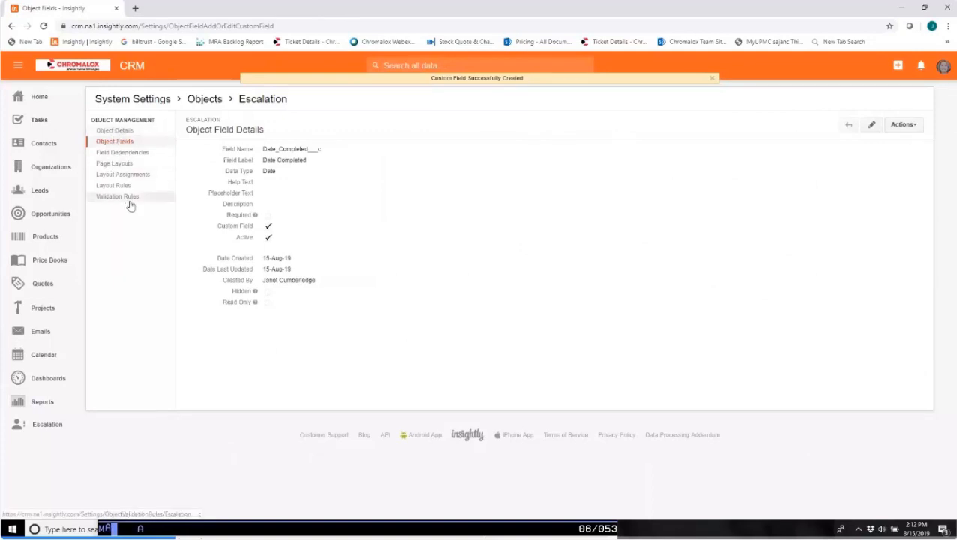
Create a Lookup Relationship field related to Contact, labelled "Main Contact at Customer Site", and save it.
left_click(117, 145)
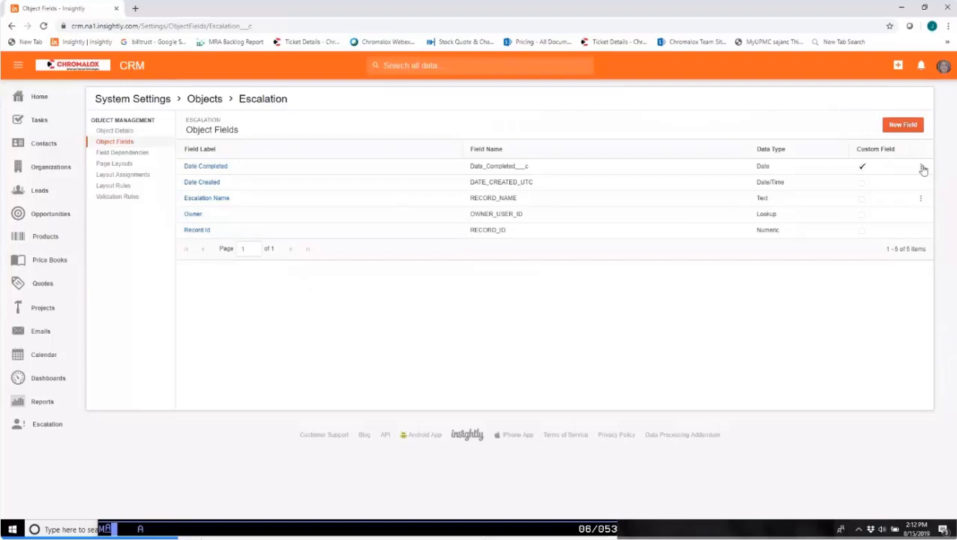
left_click(904, 124)
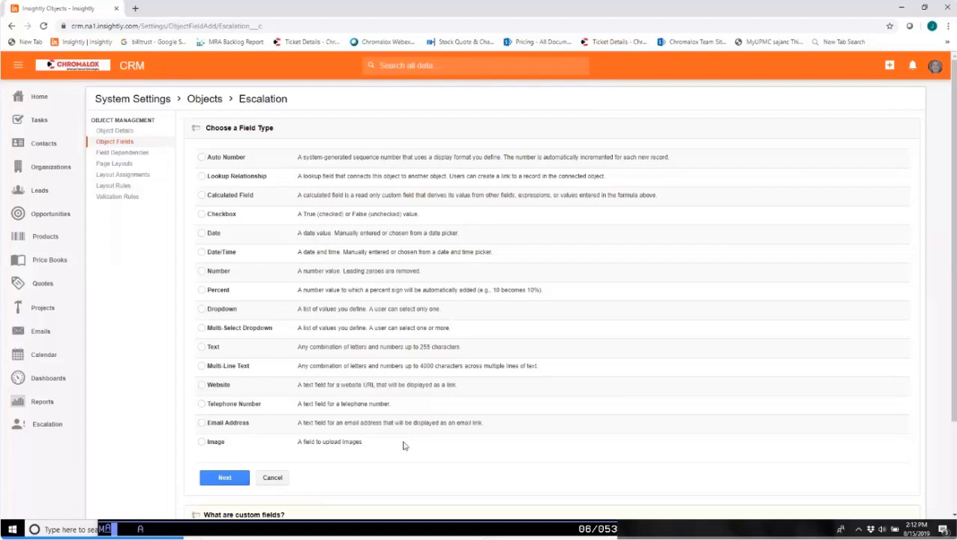
scroll(404, 446, "down", 3)
scroll(402, 433, "up", 3)
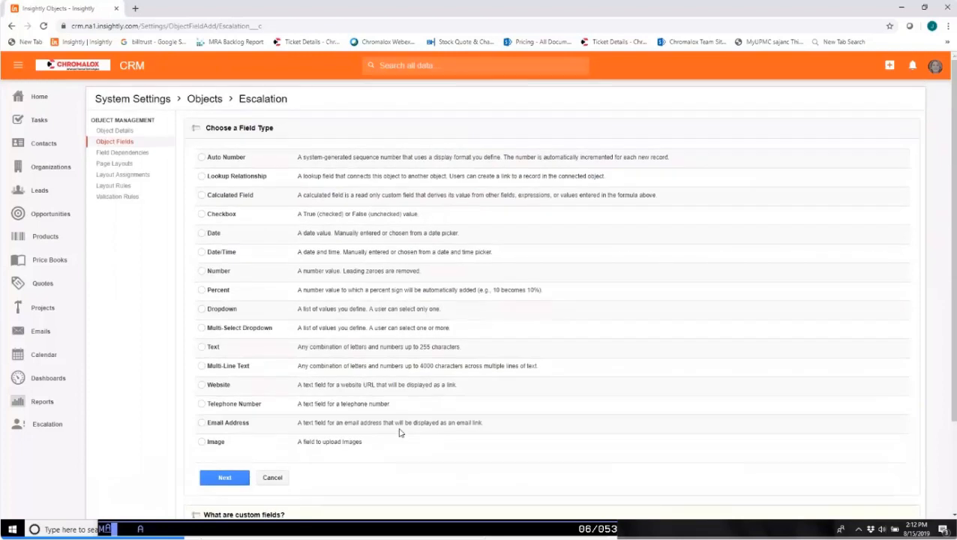
left_click(201, 176)
left_click(232, 477)
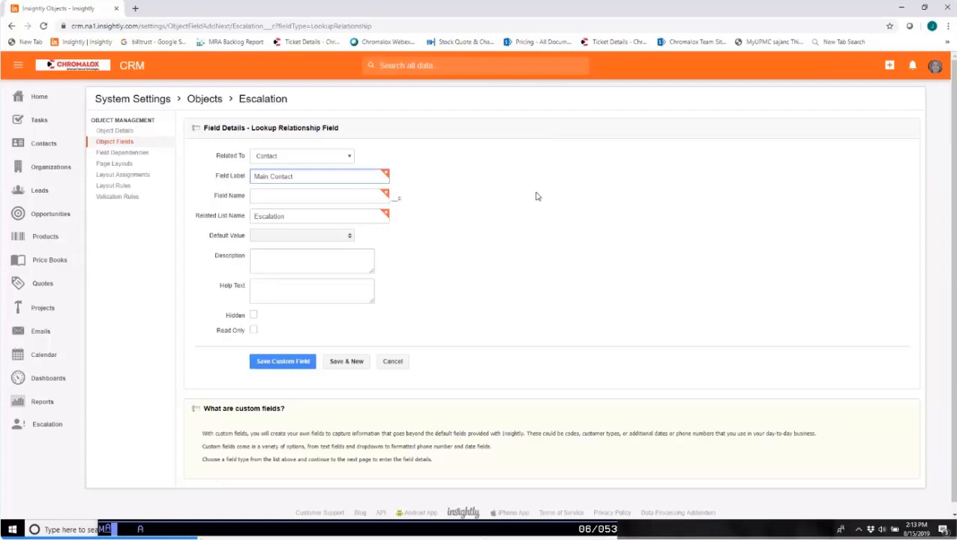
type("Customer Site")
left_click(290, 199)
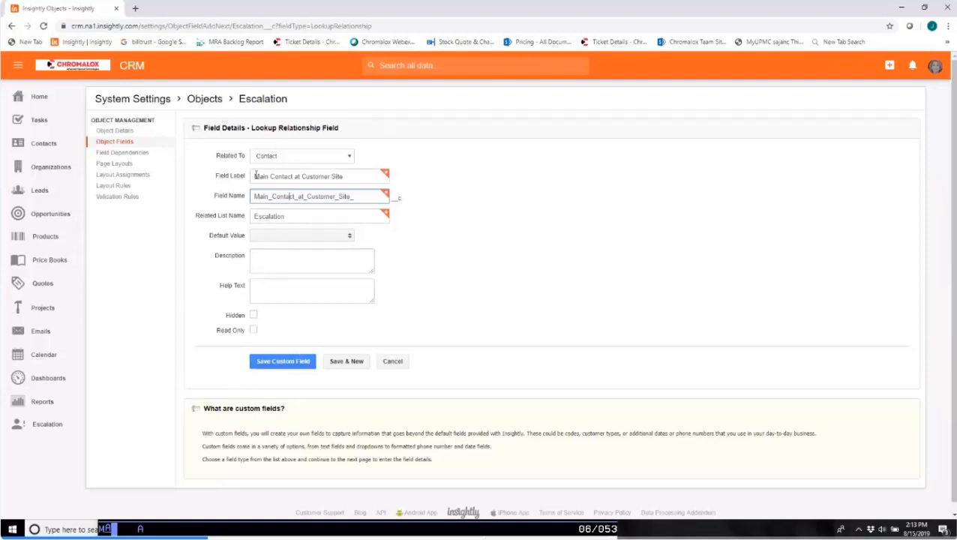
left_click(279, 361)
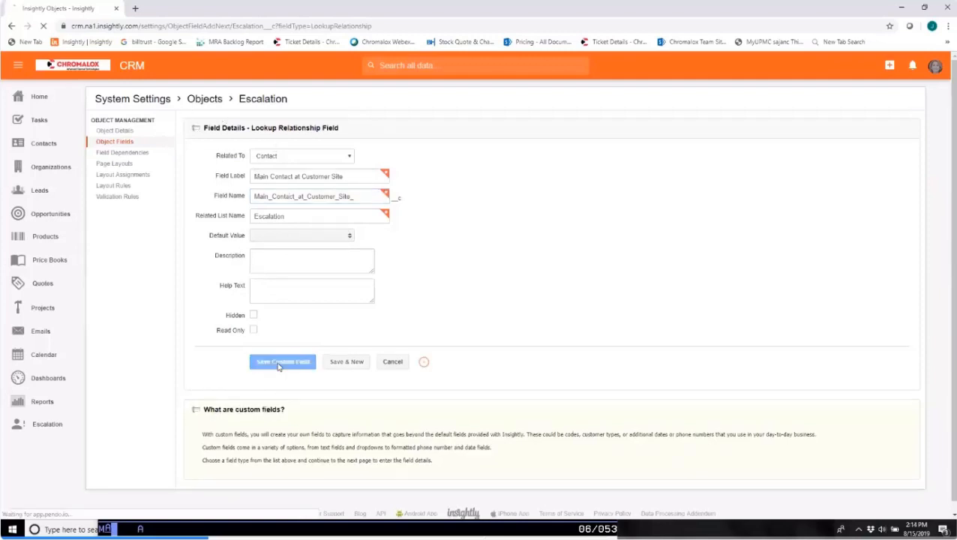
Create a Multi-Line Text custom field labelled "Root Cause of Problem" for the Escalation object and save it.
left_click(112, 142)
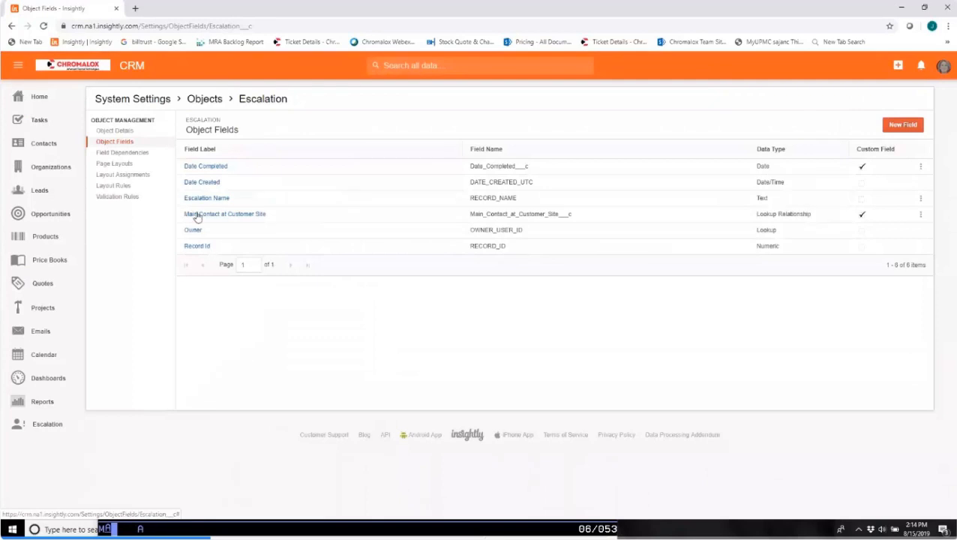
left_click(905, 126)
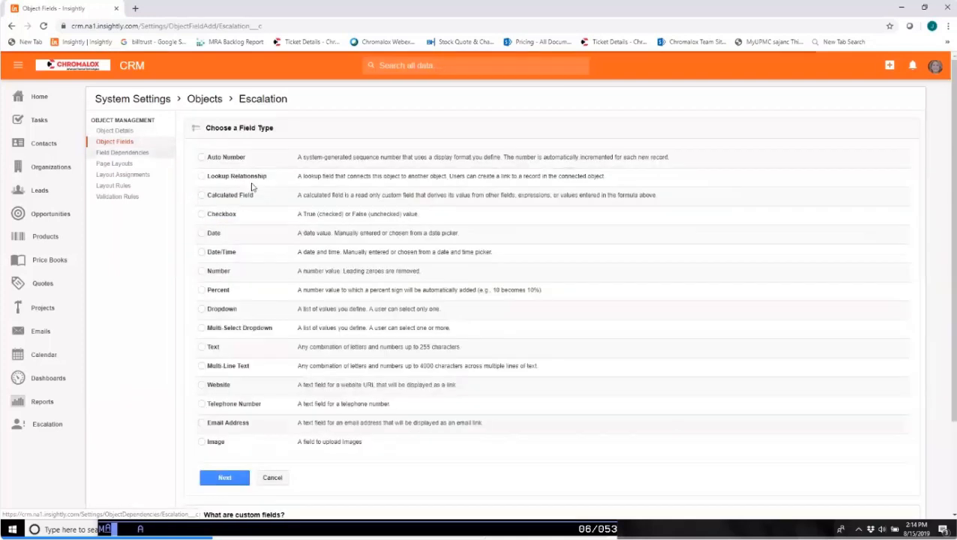
left_click(202, 366)
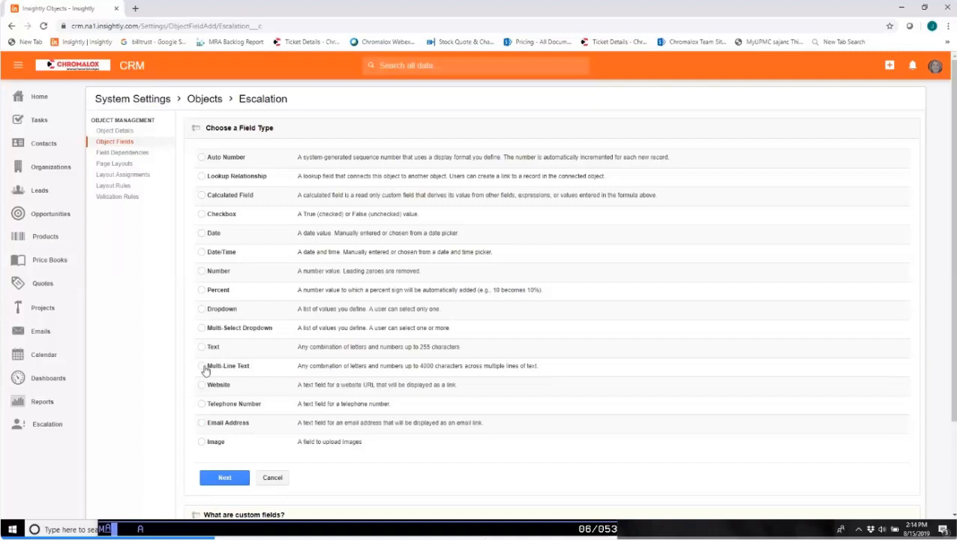
left_click(223, 480)
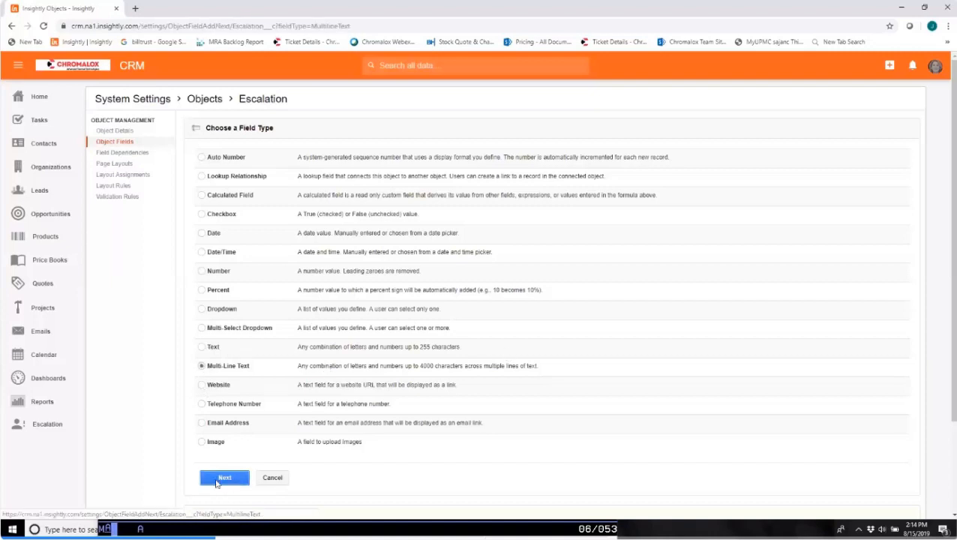
type("Root Cause of Problem")
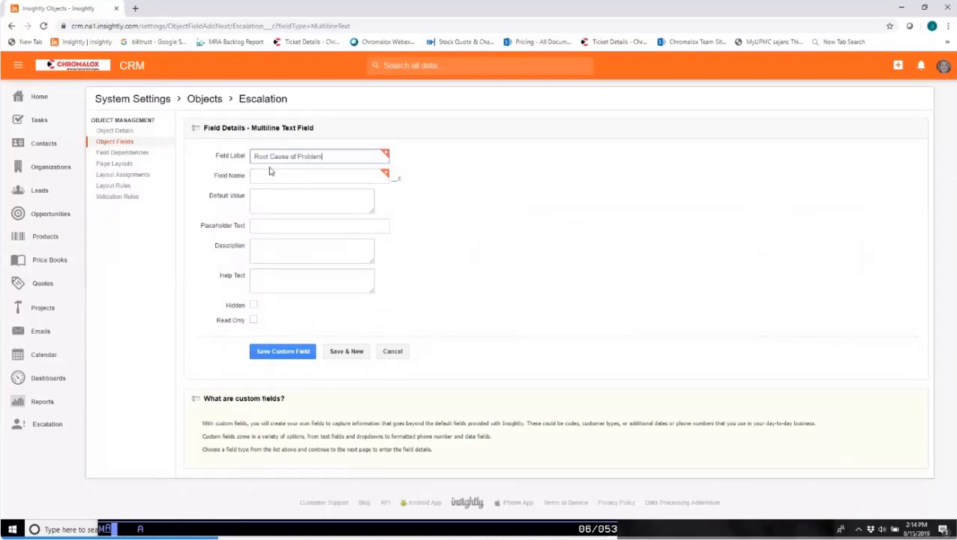
key("Tab")
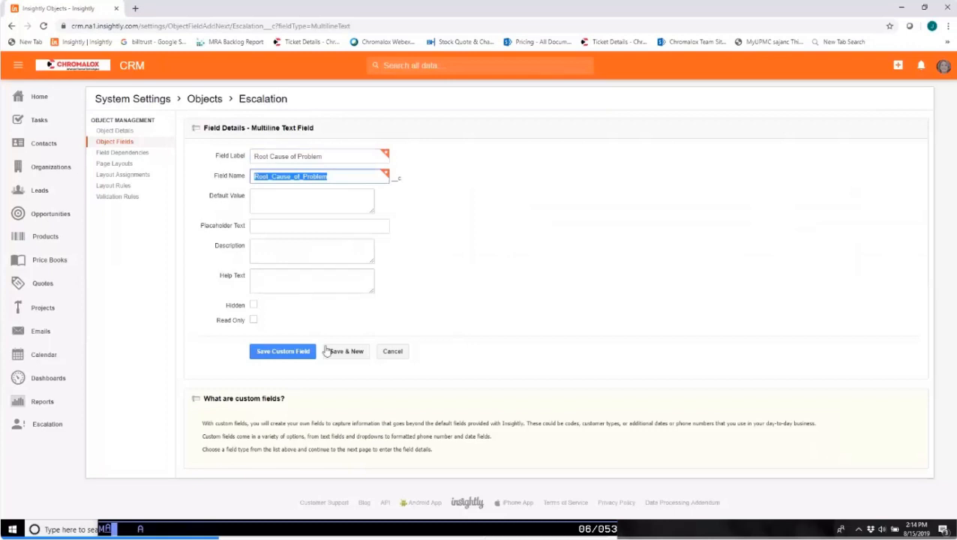
left_click(285, 353)
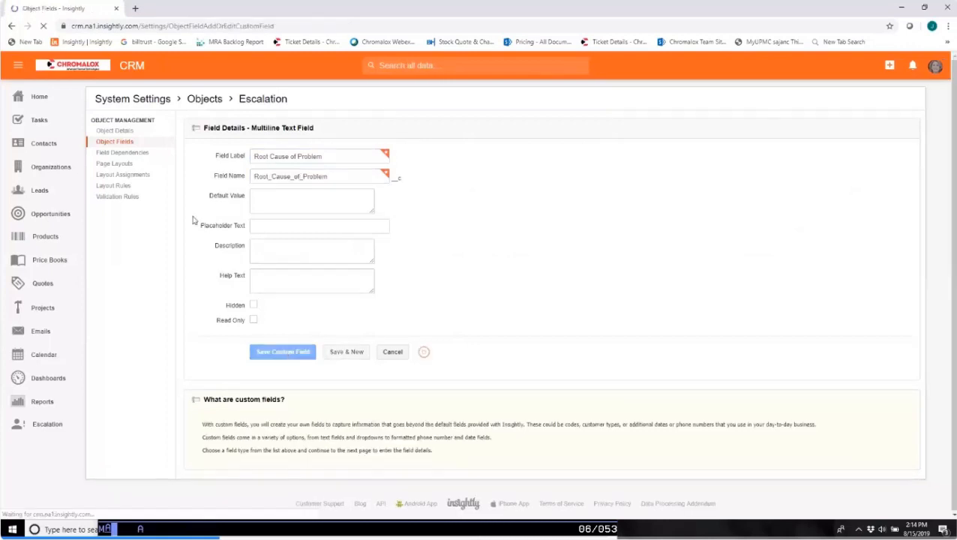
Create a Text custom field labelled "Fulfillment Plant" and save it, continuing straight to another new field.
left_click(114, 142)
left_click(902, 125)
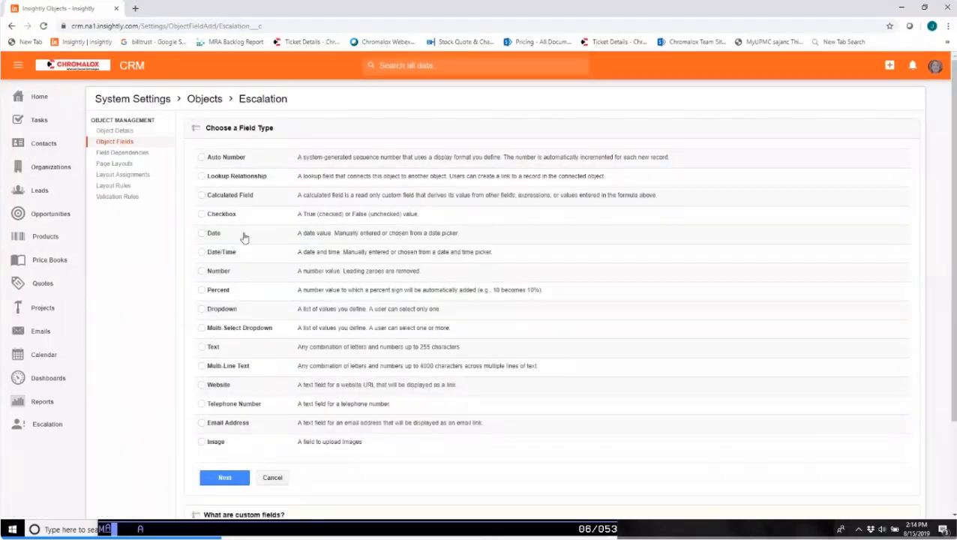
left_click(200, 348)
left_click(223, 478)
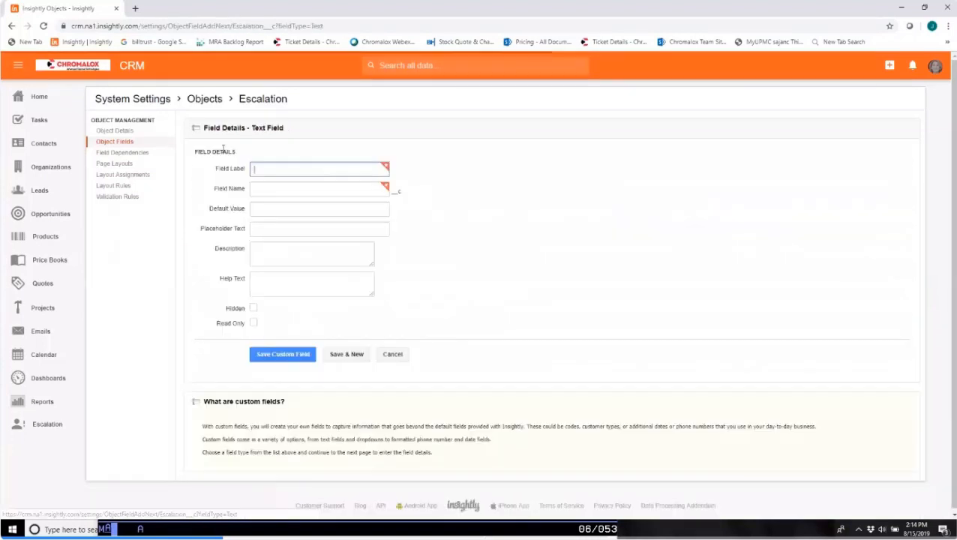
type("Fulfillment Pl")
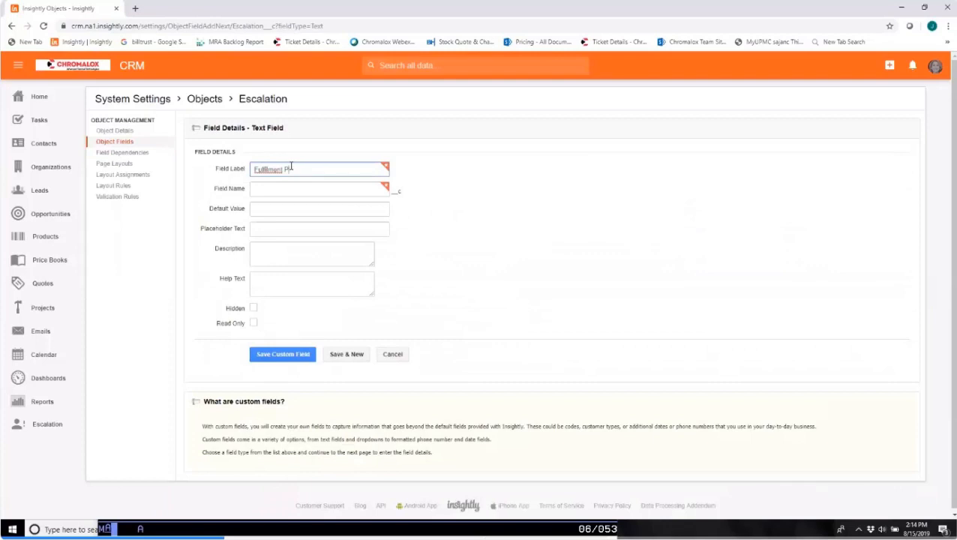
key("BackSpace")
key("BackSpace")
key("BackSpace")
key("BackSpace")
type("ment Plant")
key("Tab")
key("Tab")
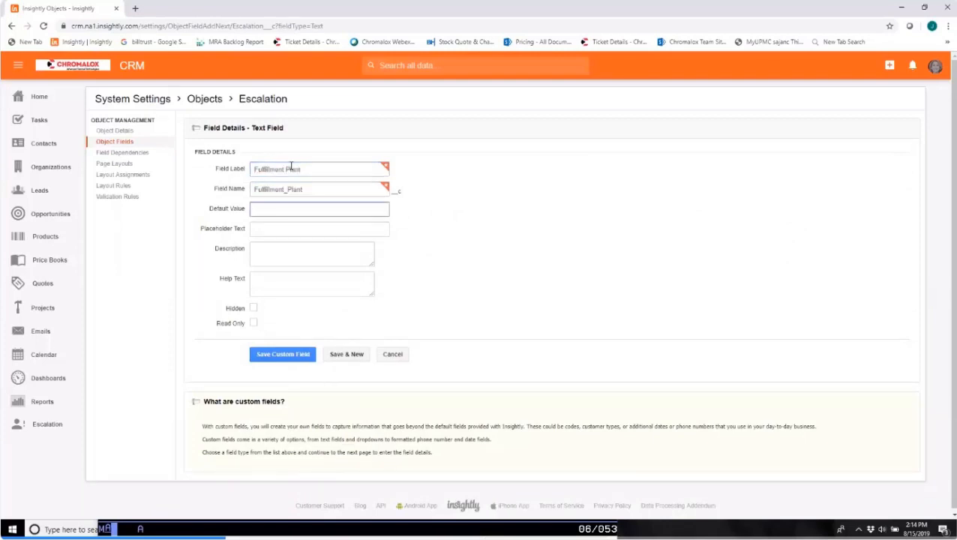
left_click(347, 355)
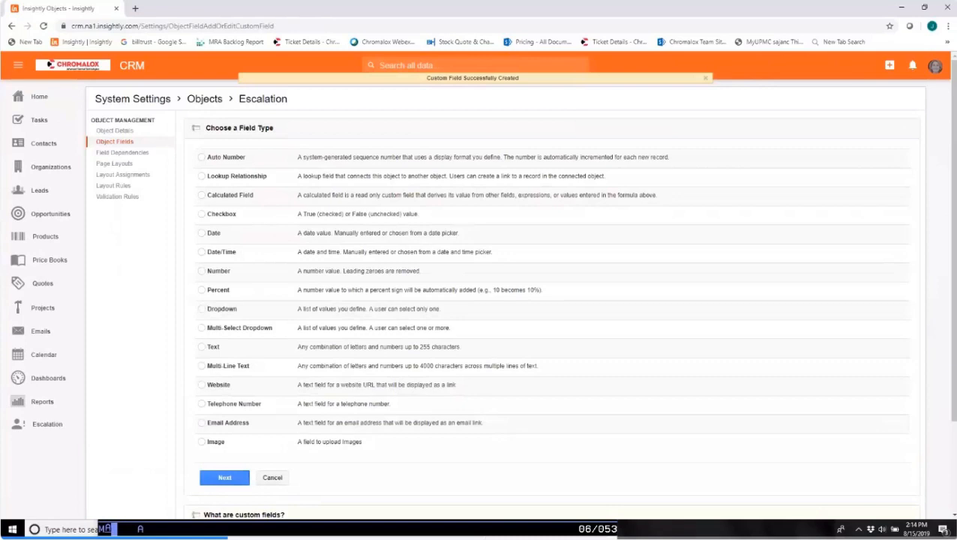
left_click(201, 328)
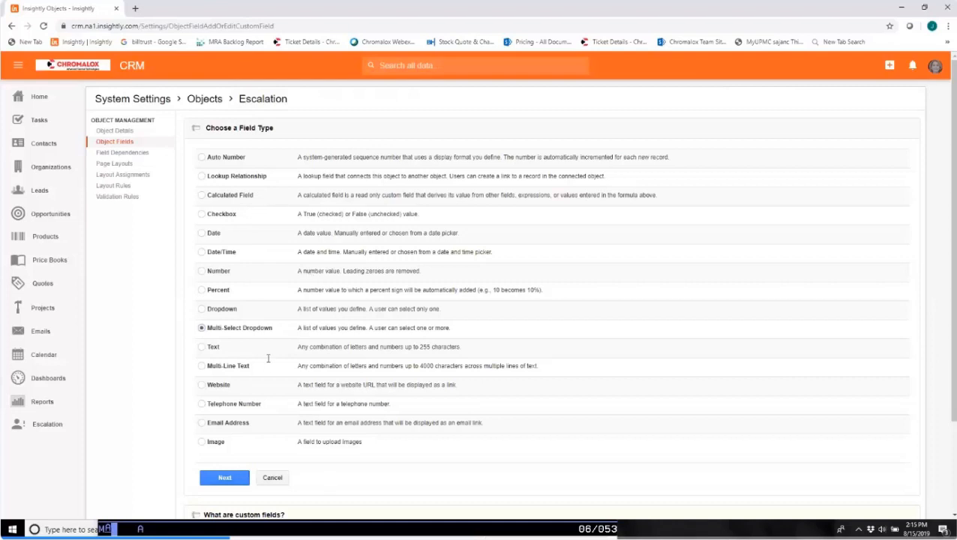
left_click(224, 478)
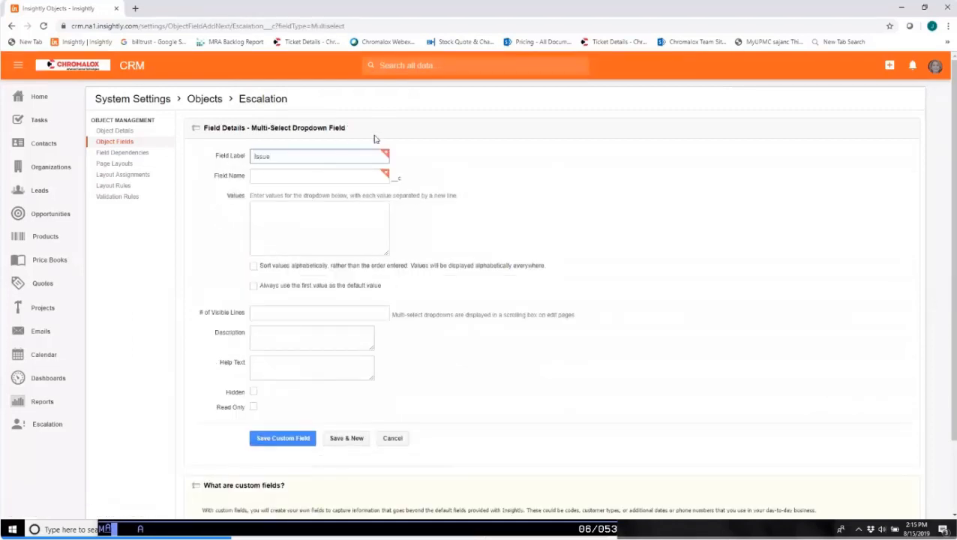
left_click(270, 180)
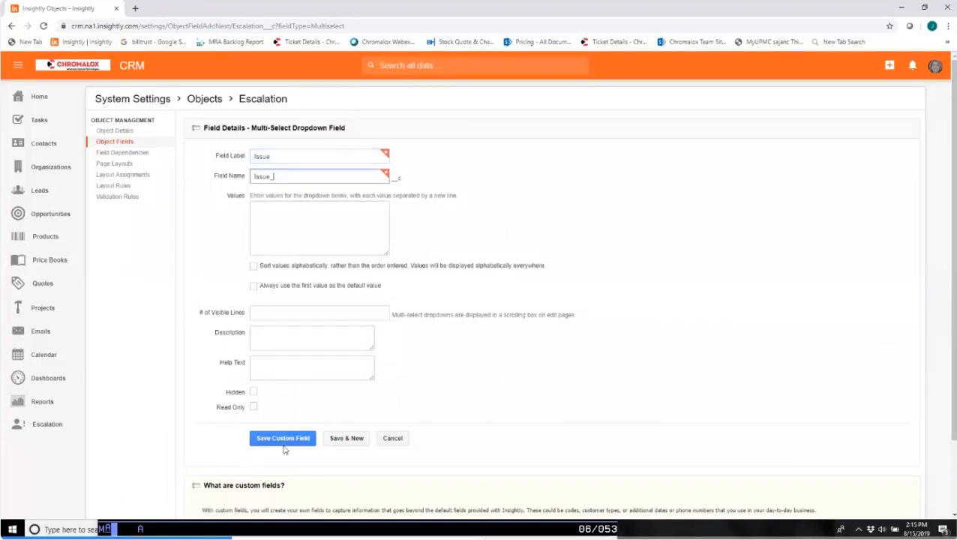
left_click(282, 441)
left_click(338, 440)
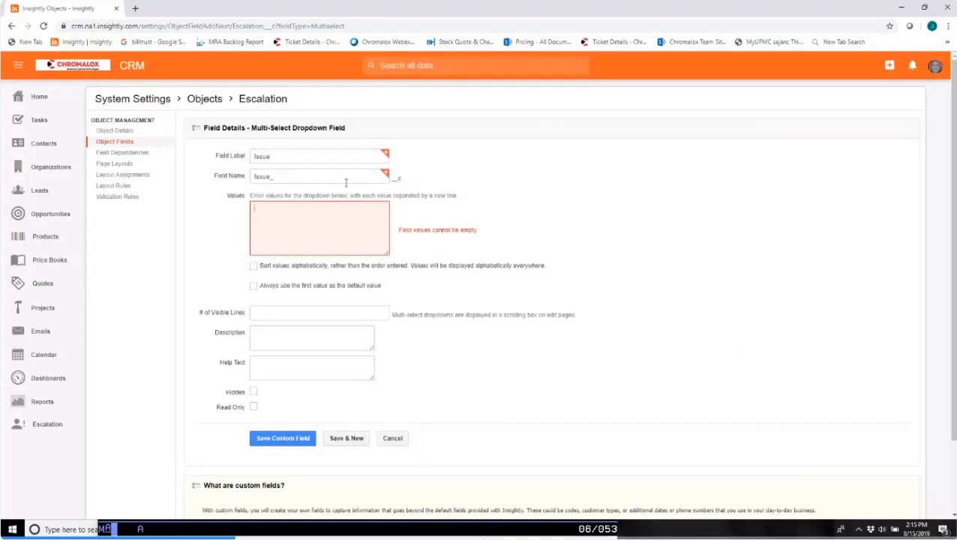
left_click(390, 441)
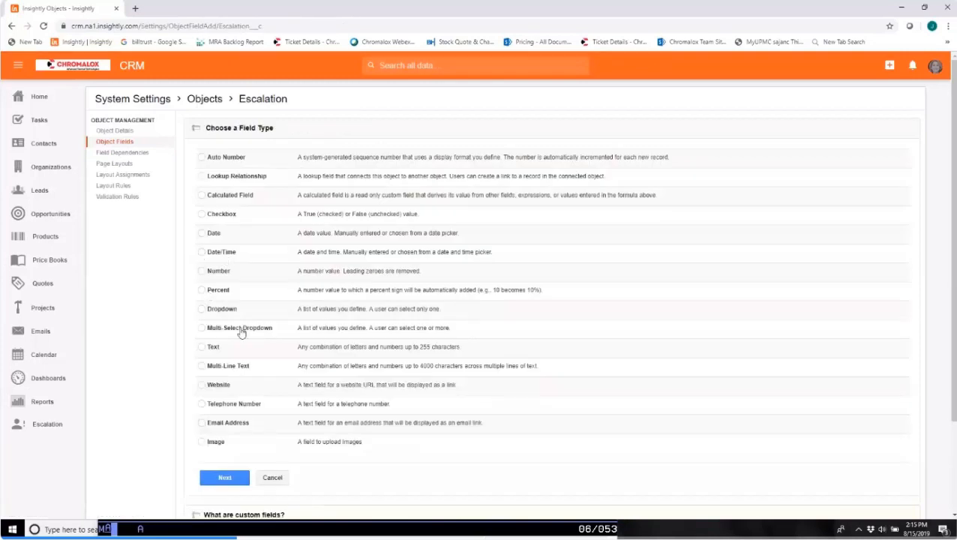
Create a Multi-Line Text custom field labelled "Issue" and save it, continuing straight to another new field.
left_click(199, 366)
left_click(224, 479)
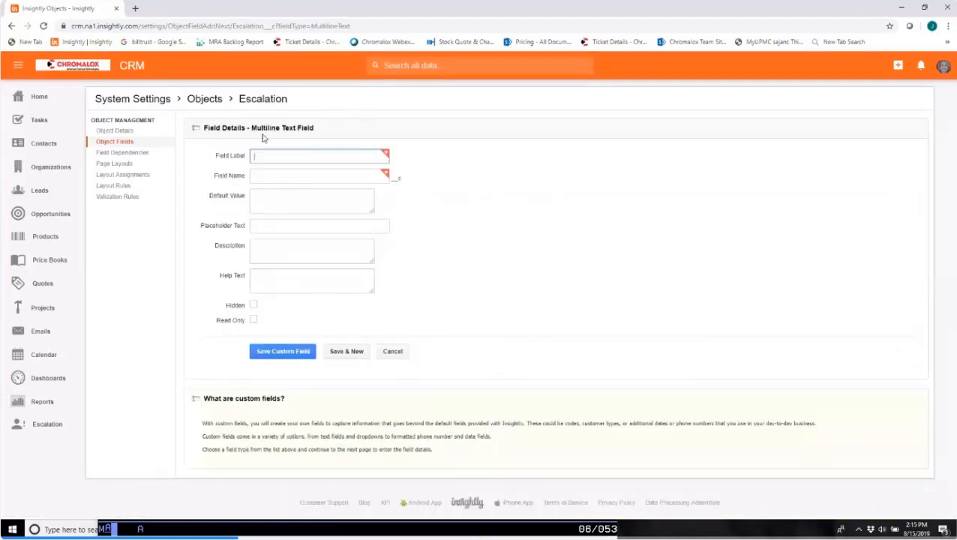
key("Tab")
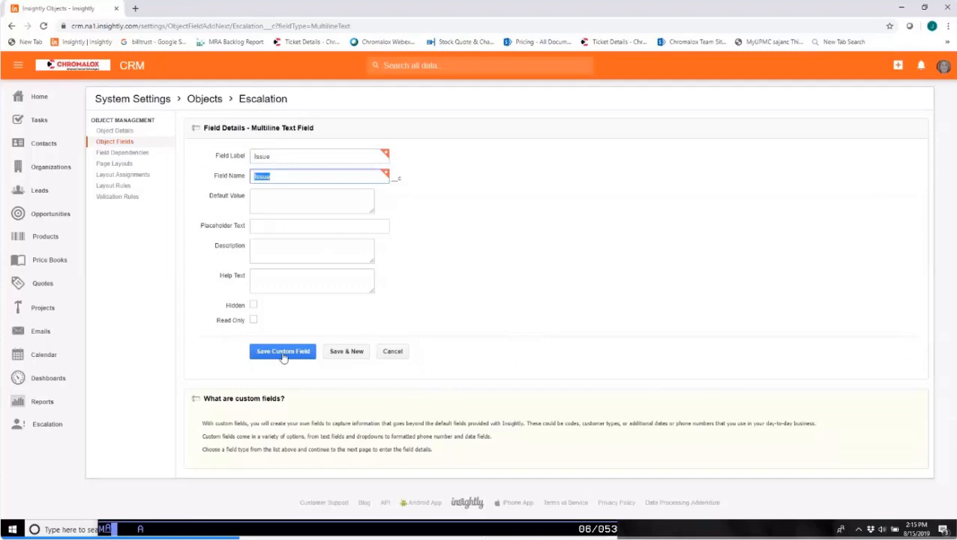
left_click(363, 352)
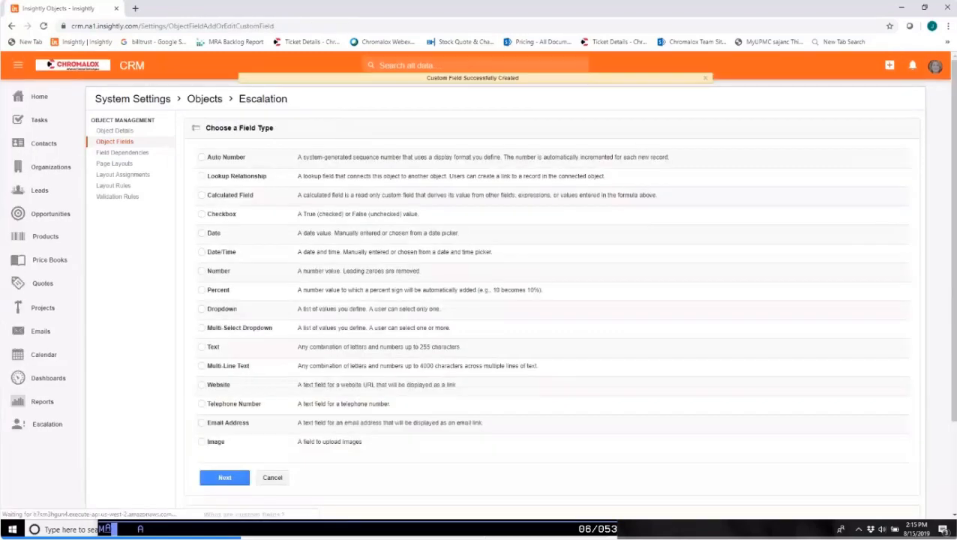
Check the at-risk workbook, create a Text custom field labelled "Time of Issue" and save it, continuing straight to another new field.
key("alt+Tab")
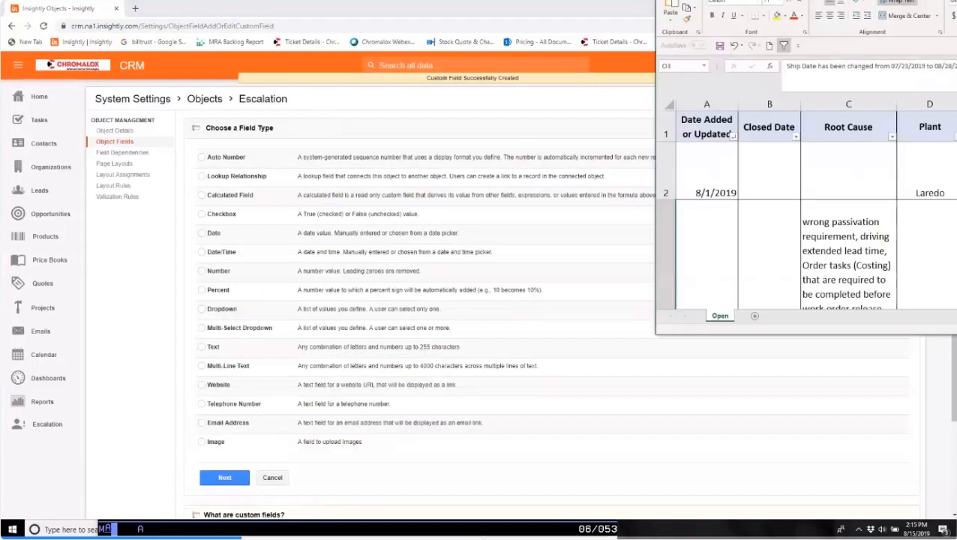
key("super+Up")
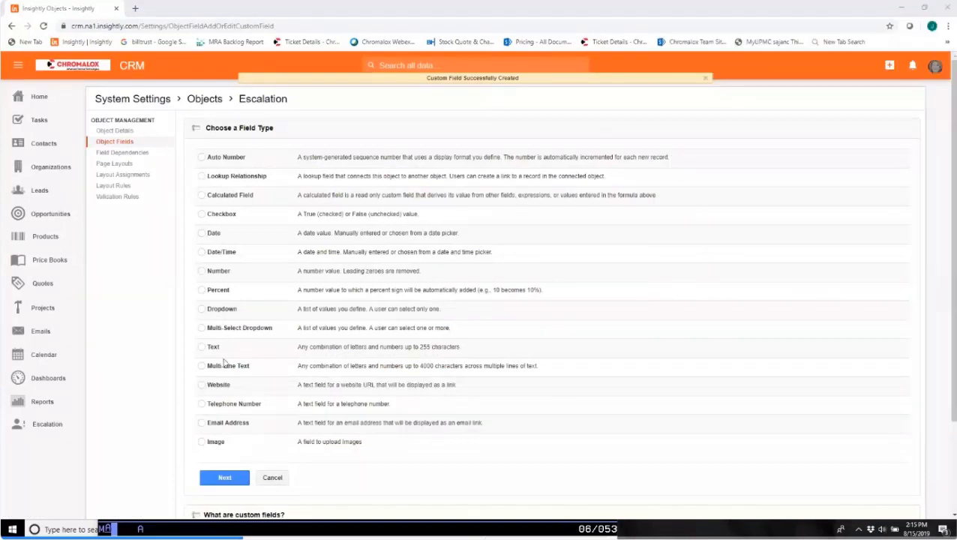
left_click(202, 348)
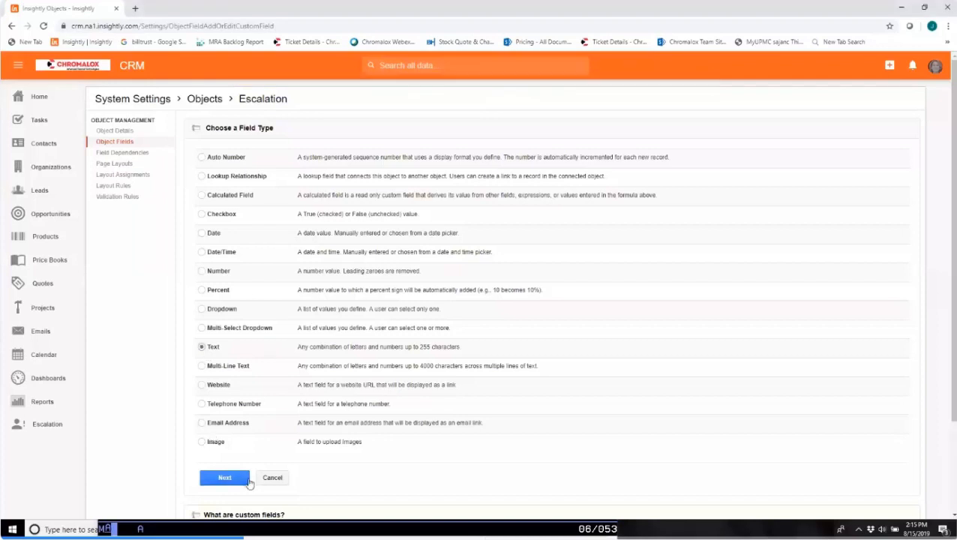
left_click(225, 478)
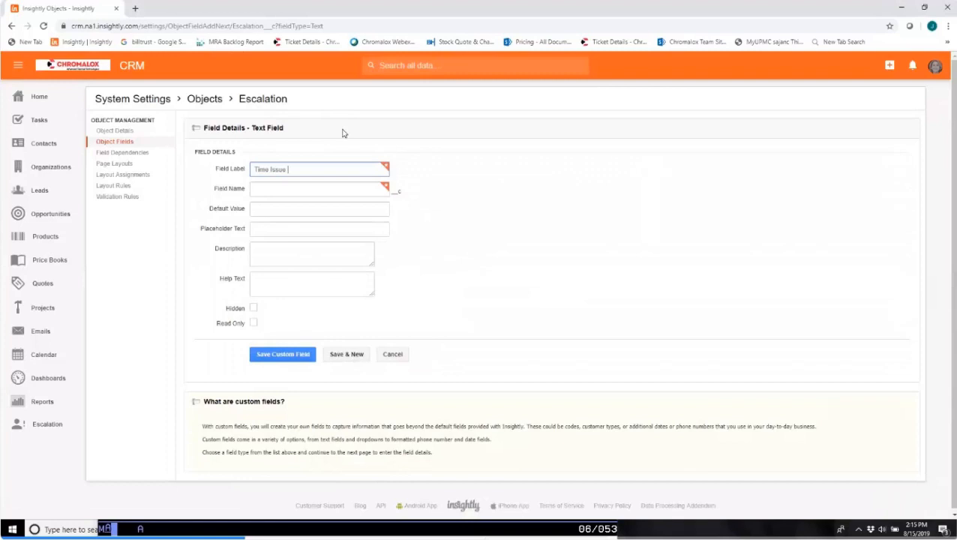
key("BackSpace")
key("BackSpace")
key("BackSpace")
key("BackSpace")
key("BackSpace")
type("of Issue")
left_click(346, 190)
left_click(332, 357)
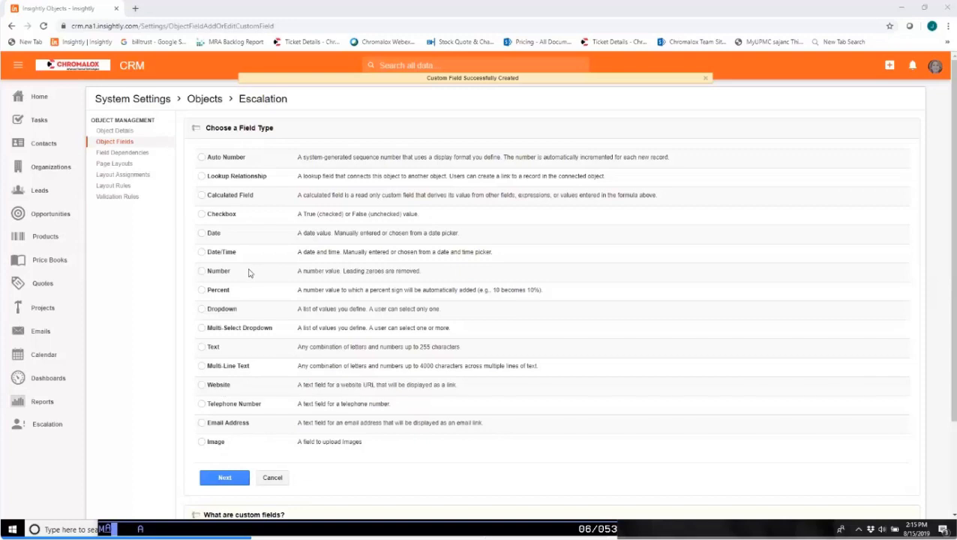
Create a Lookup Relationship field related to Organization, labelled "Organization", and save it, continuing straight to another new field.
left_click(202, 179)
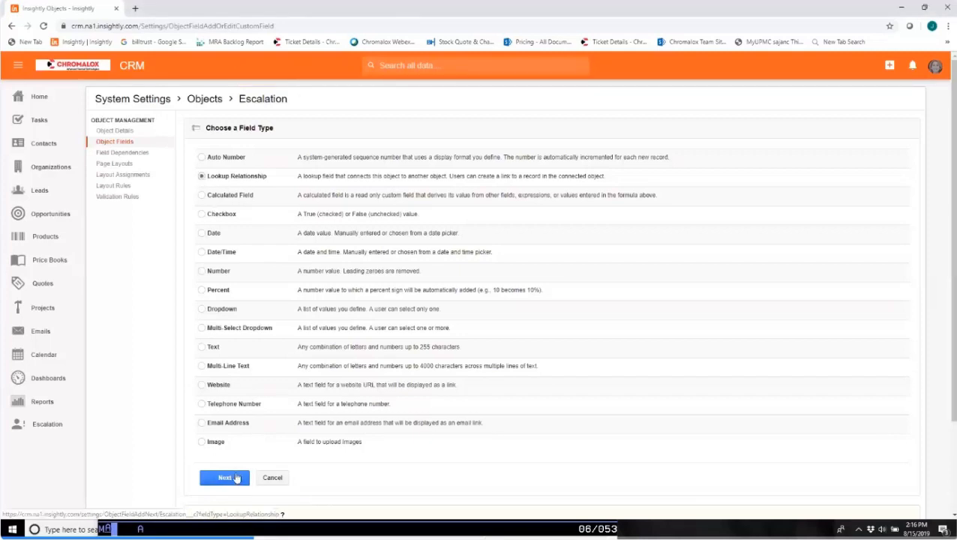
left_click(235, 478)
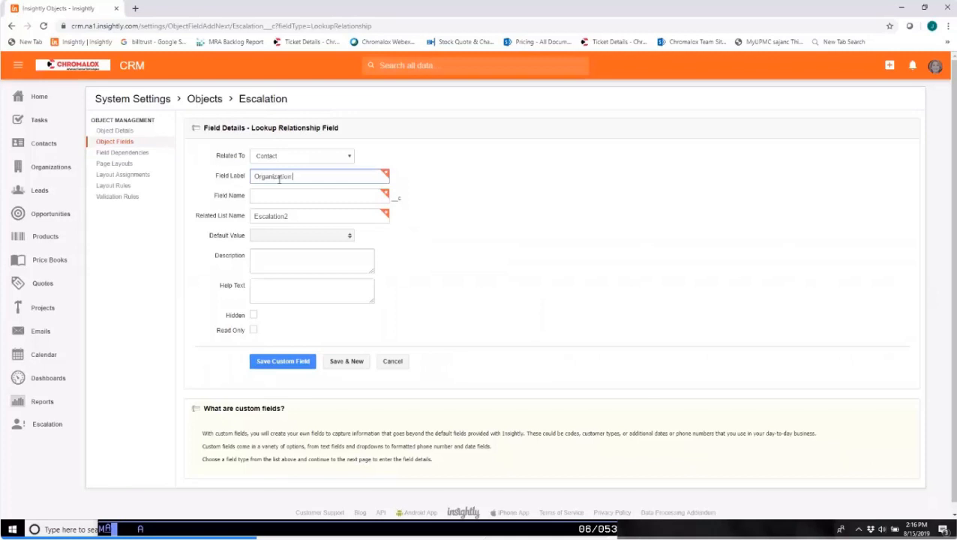
left_click(293, 196)
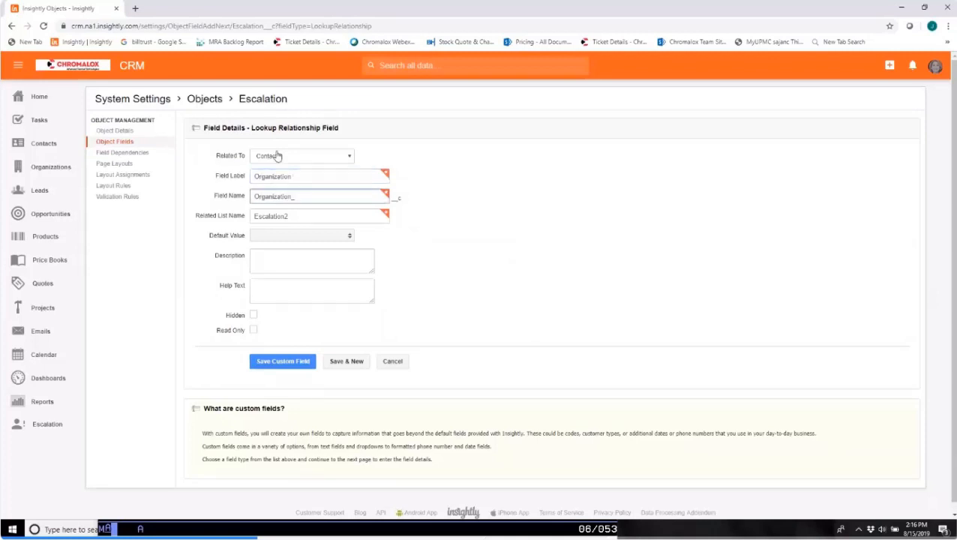
left_click(318, 156)
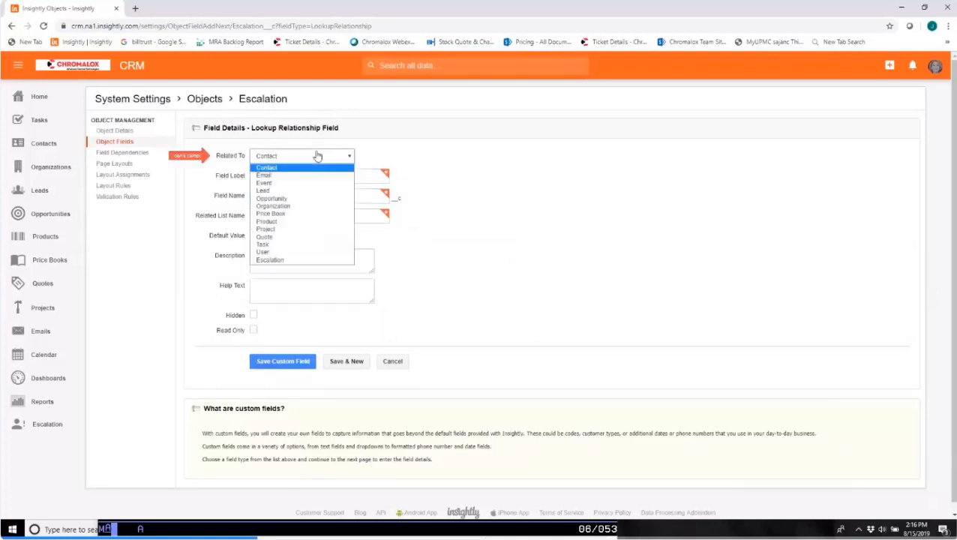
left_click(297, 209)
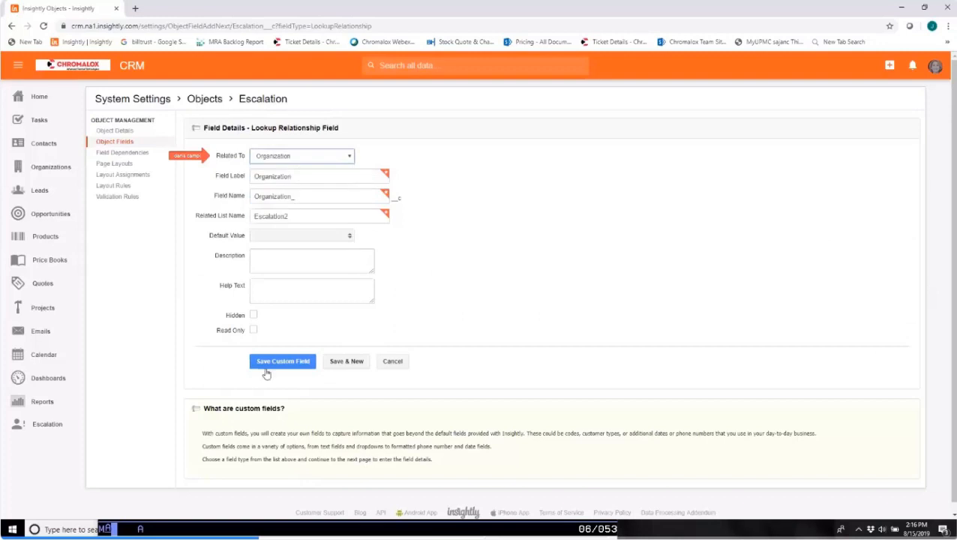
left_click(351, 361)
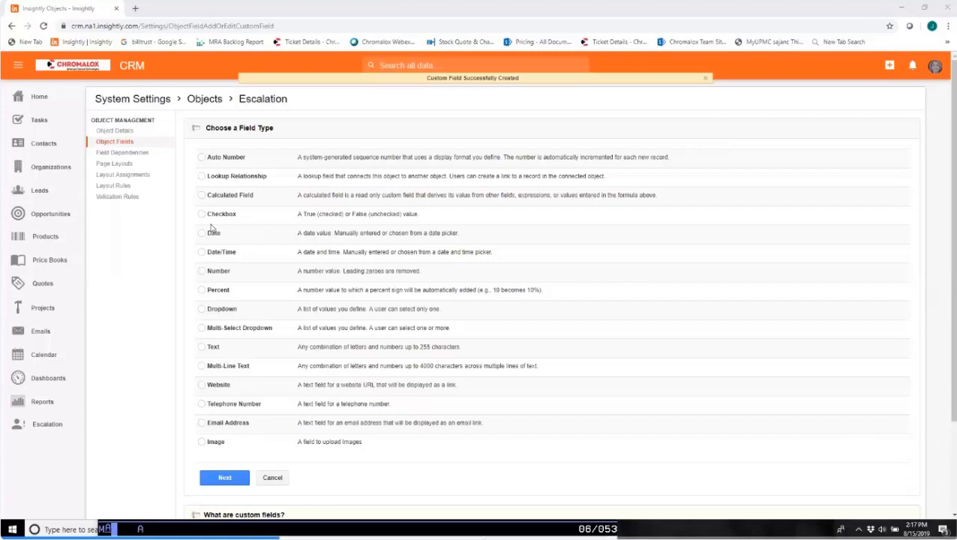
Open the Food Warming Equip - Tubulars opportunity in a new browser tab and examine which detail fields it contains.
left_click(134, 9)
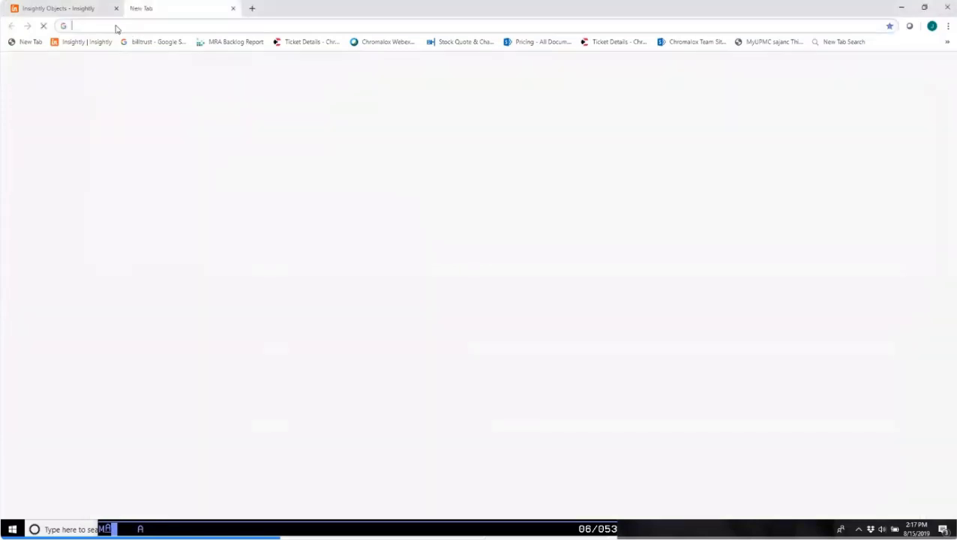
left_click(86, 42)
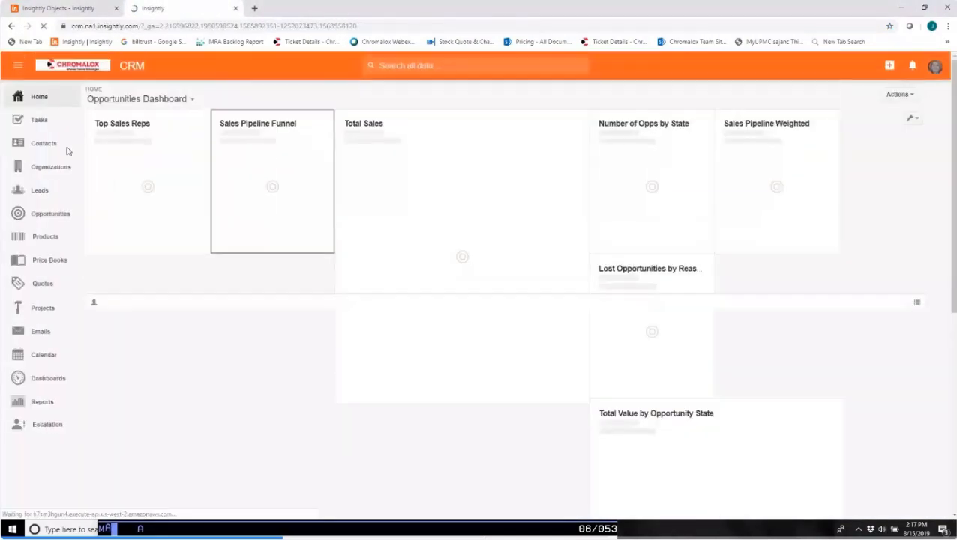
left_click(41, 215)
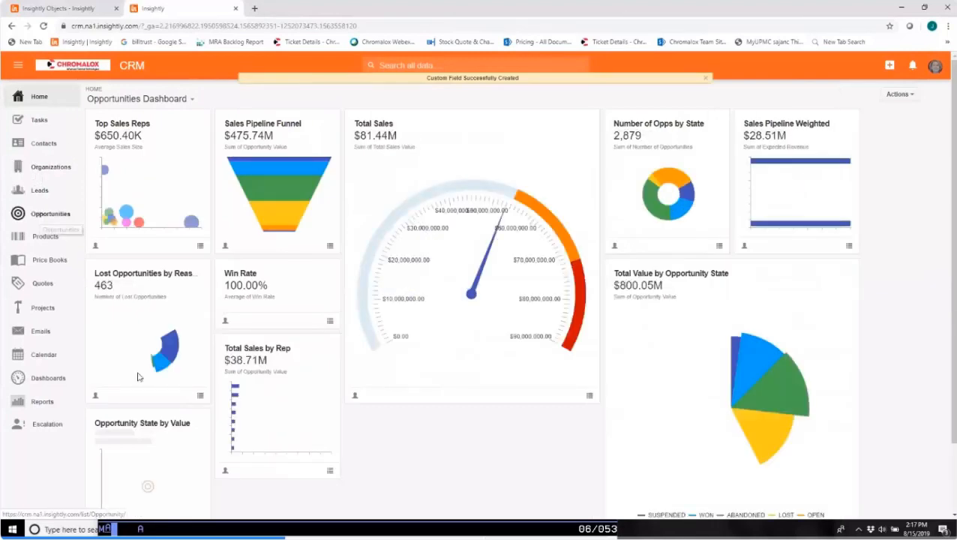
left_click(163, 346)
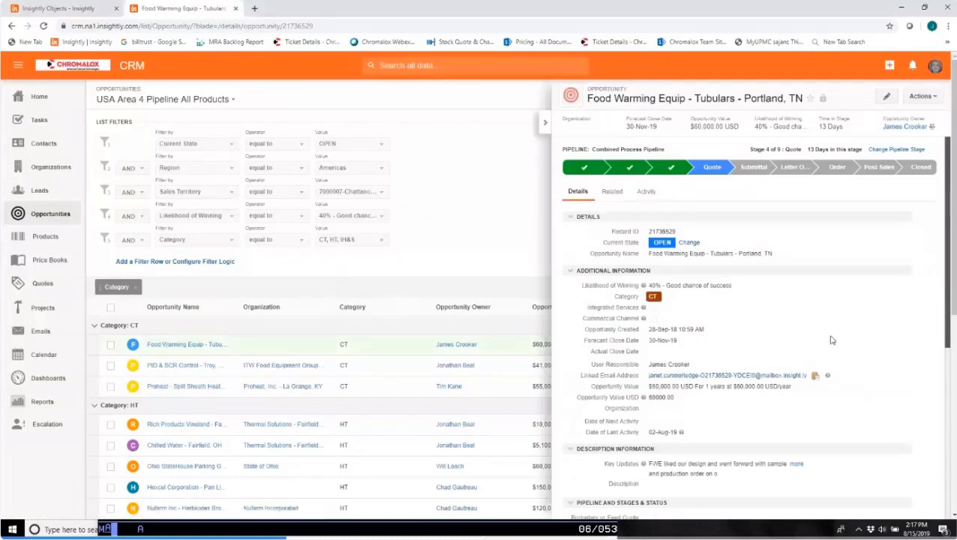
scroll(831, 338, "down", 2)
scroll(831, 336, "down", 2)
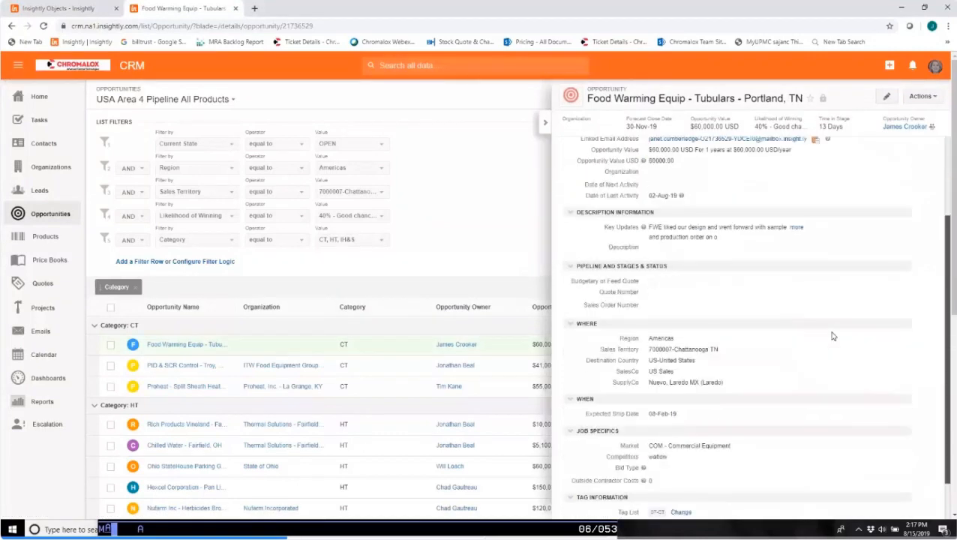
scroll(831, 336, "down", 1)
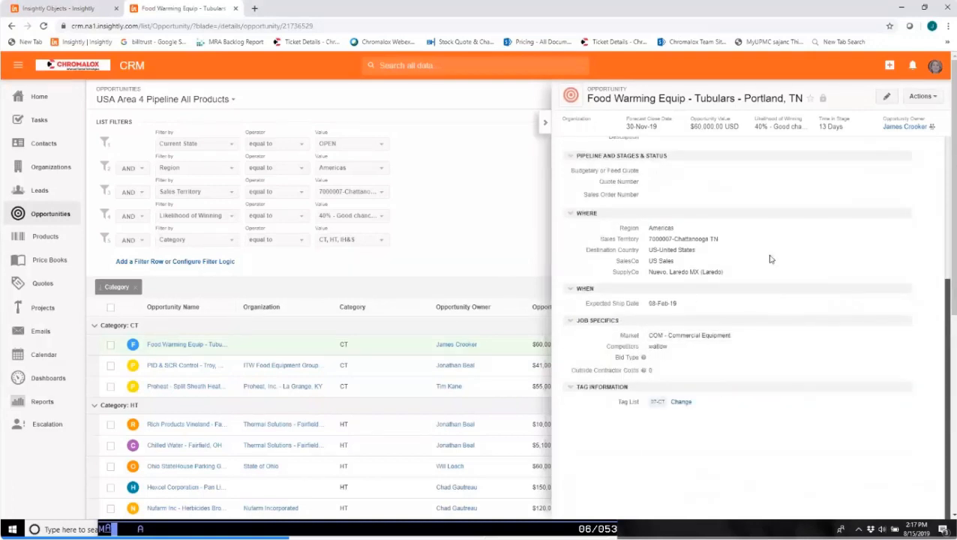
scroll(765, 259, "up", 5)
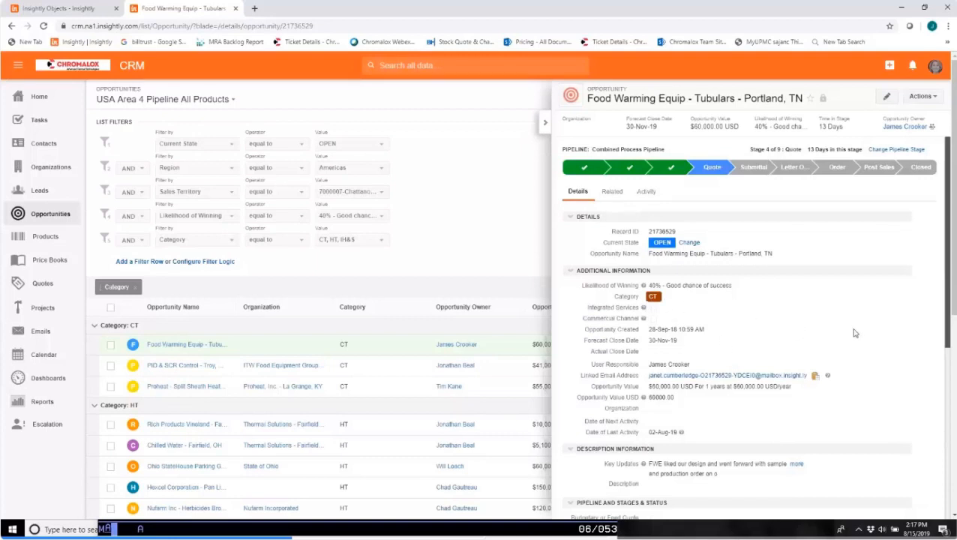
scroll(851, 333, "down", 5)
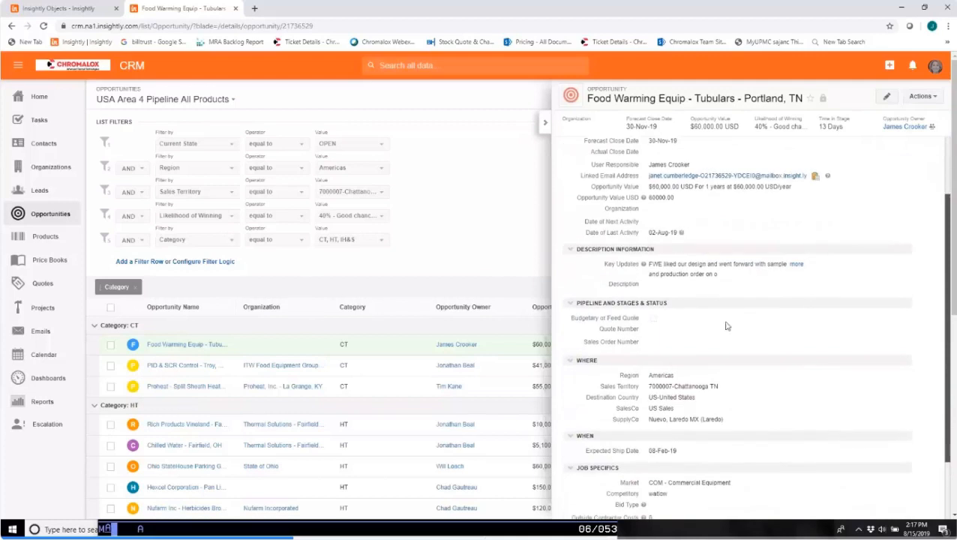
scroll(815, 355, "down", 1)
scroll(815, 354, "down", 1)
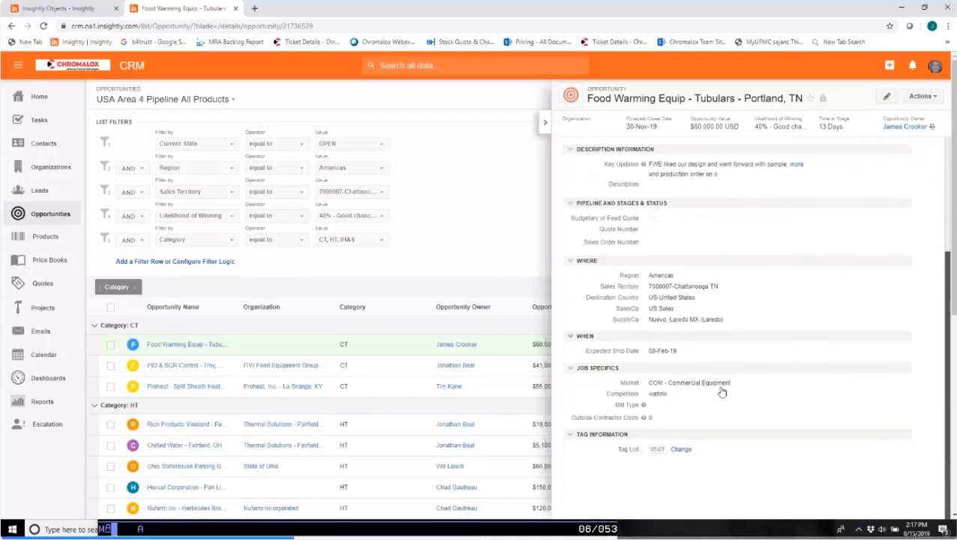
scroll(721, 391, "up", 6)
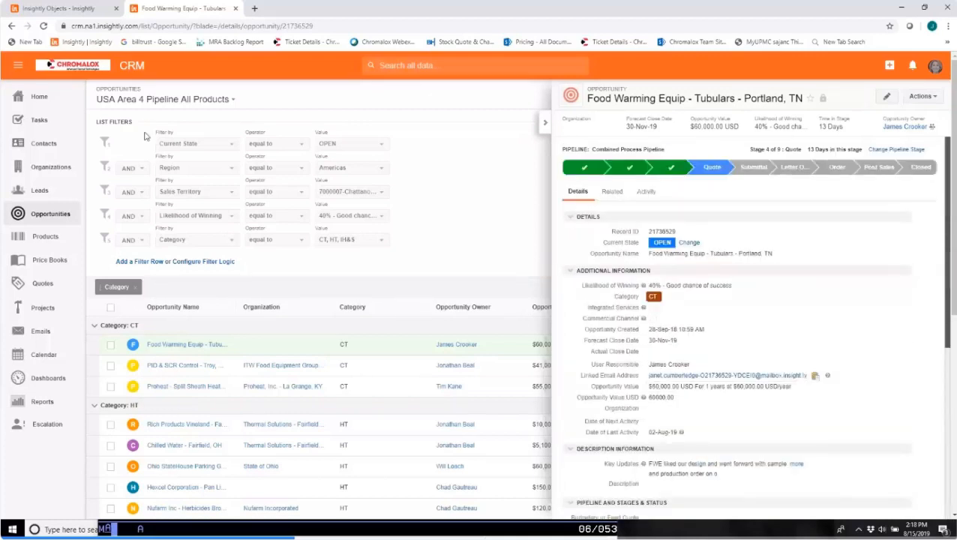
Create a Dropdown custom field labelled "CCN" with values 3888, 4888, 5888 and 1888, save it and return to the Escalation field list.
left_click(60, 9)
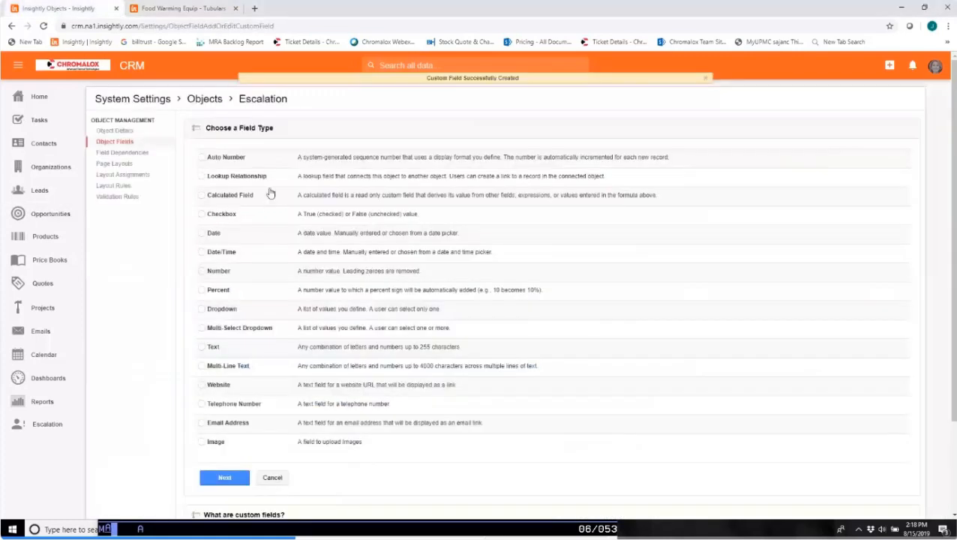
left_click(202, 310)
left_click(237, 481)
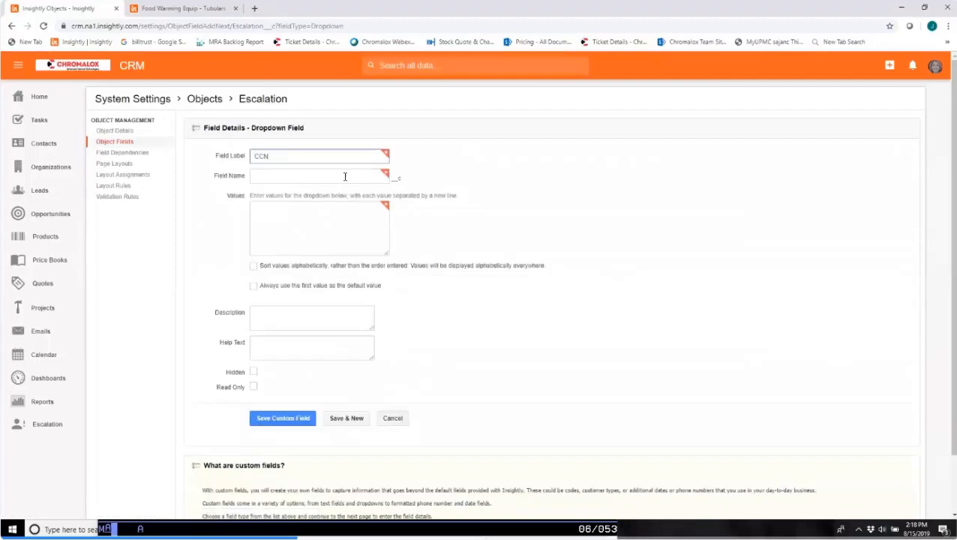
left_click(334, 180)
left_click(331, 229)
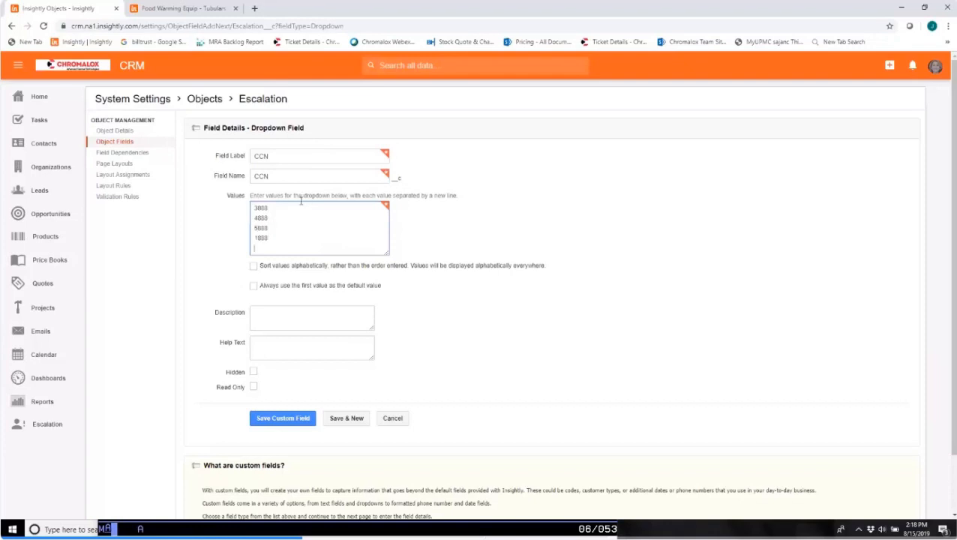
left_click(280, 419)
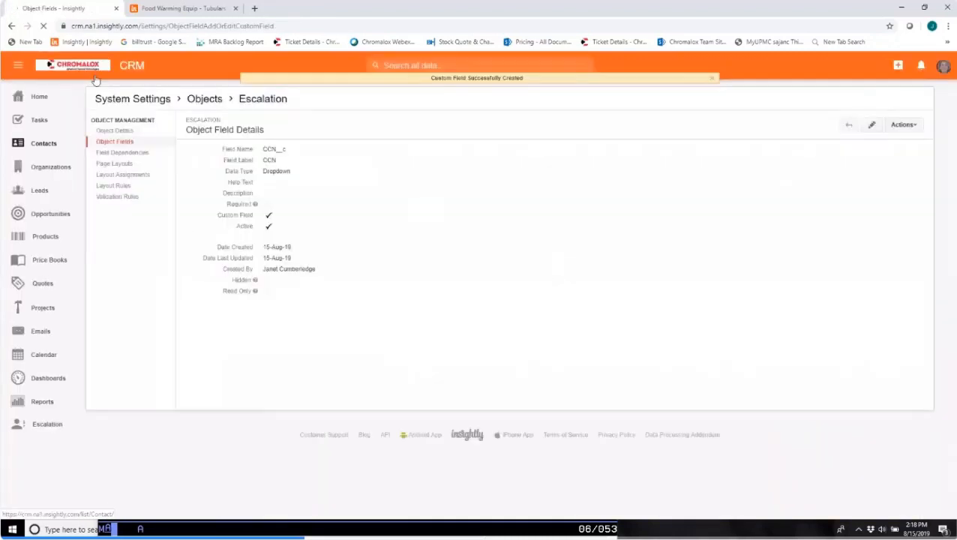
left_click(114, 142)
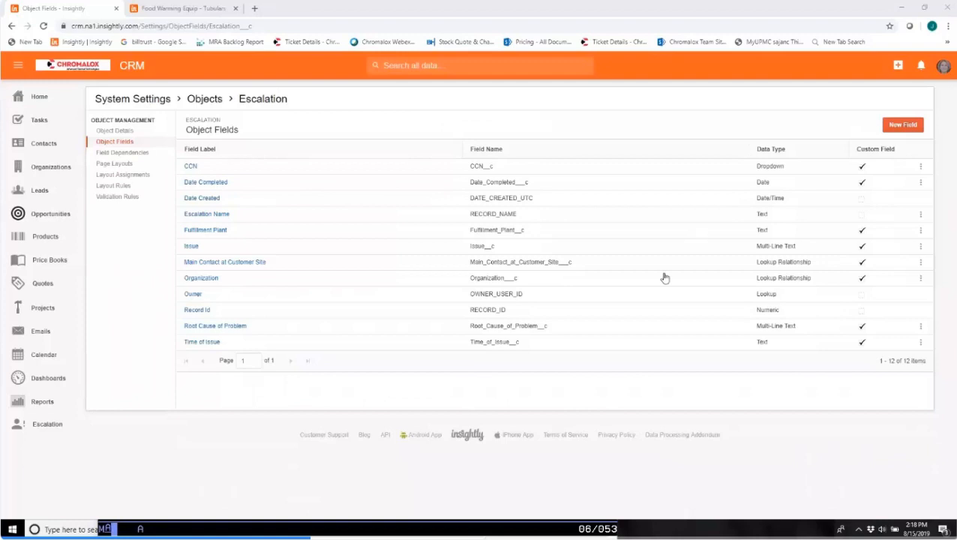
Recheck the opportunity record, create a Text custom field labelled "Customer Reg" for the Escalation object and save it, continuing to another new field.
key("ctrl+Tab")
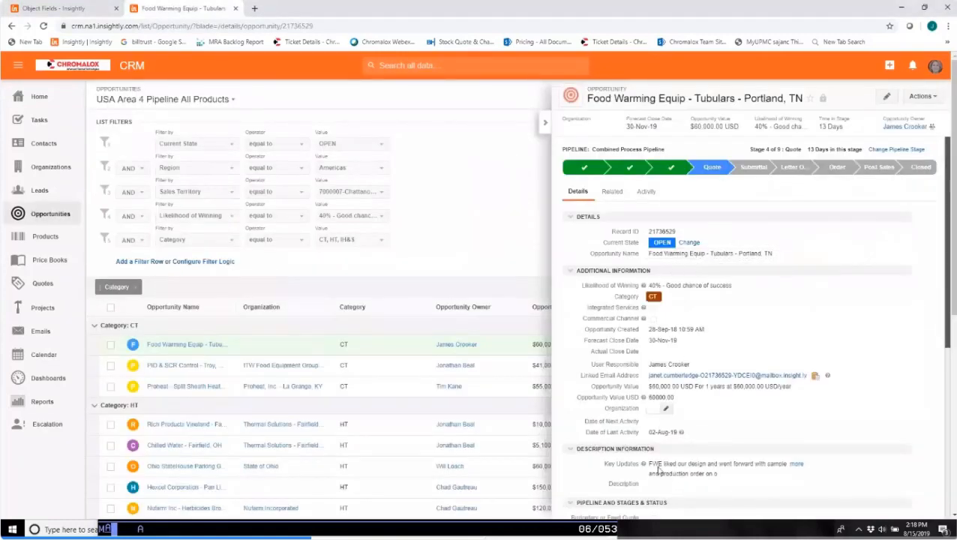
left_click(90, 8)
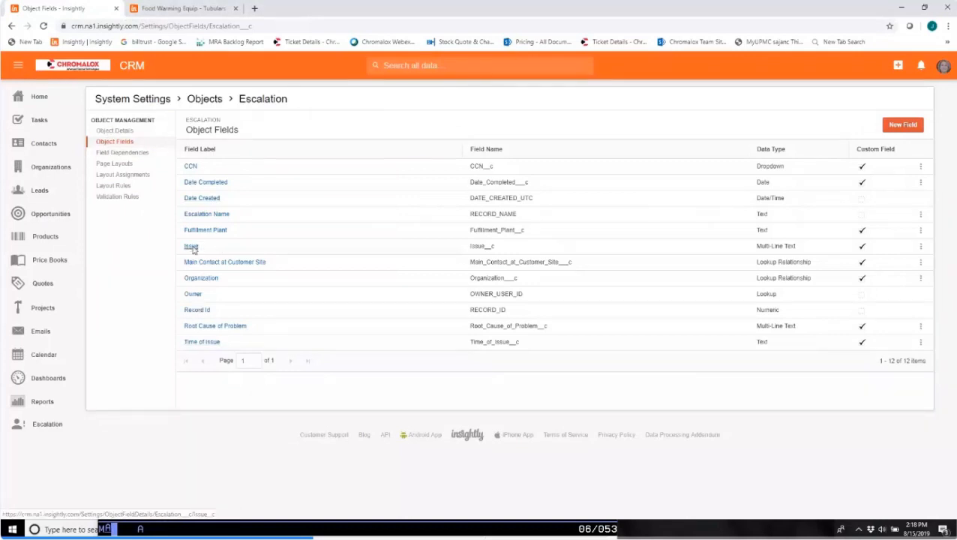
left_click(902, 125)
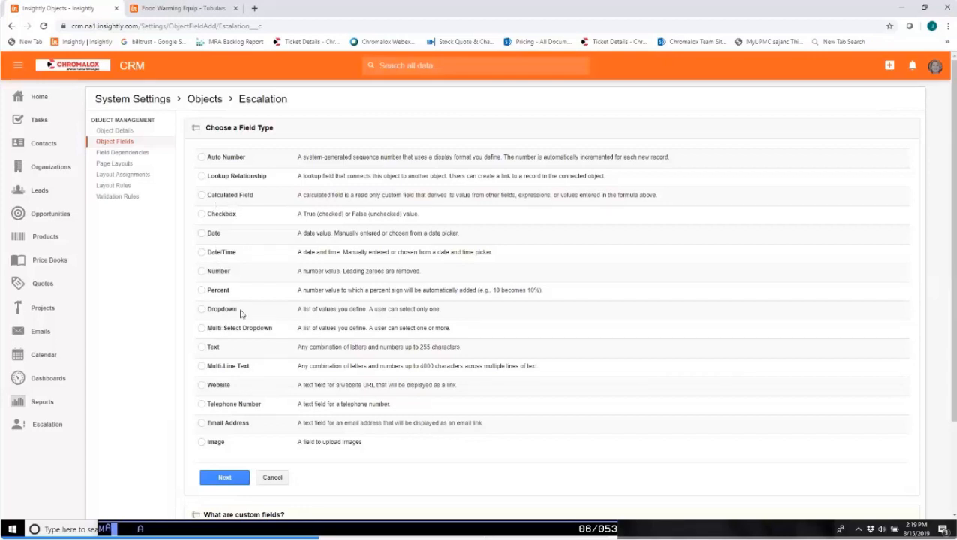
left_click(202, 347)
left_click(218, 486)
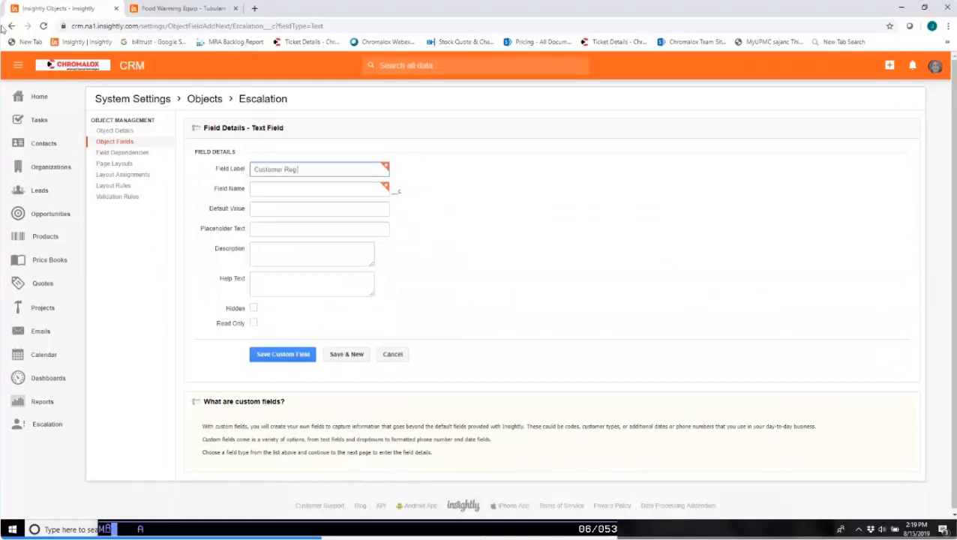
left_click(263, 188)
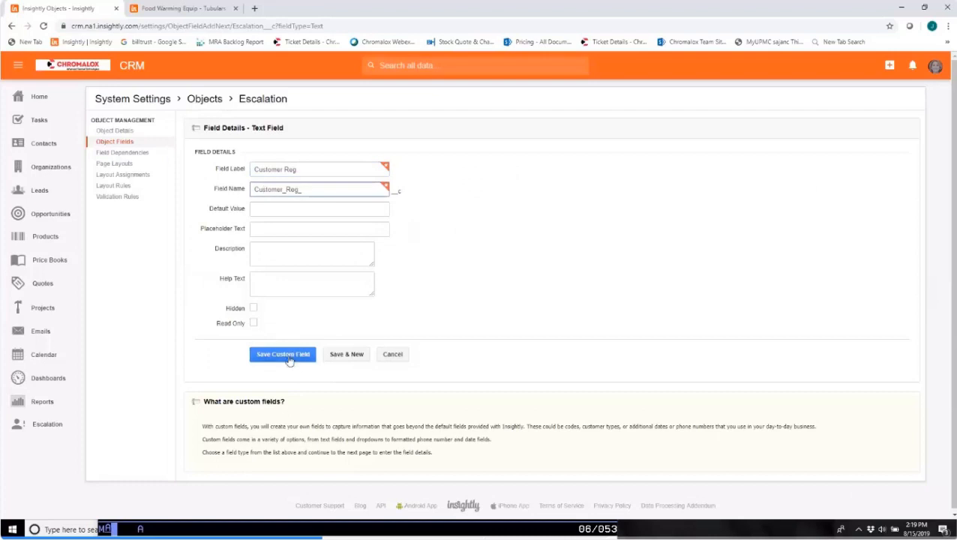
left_click(353, 357)
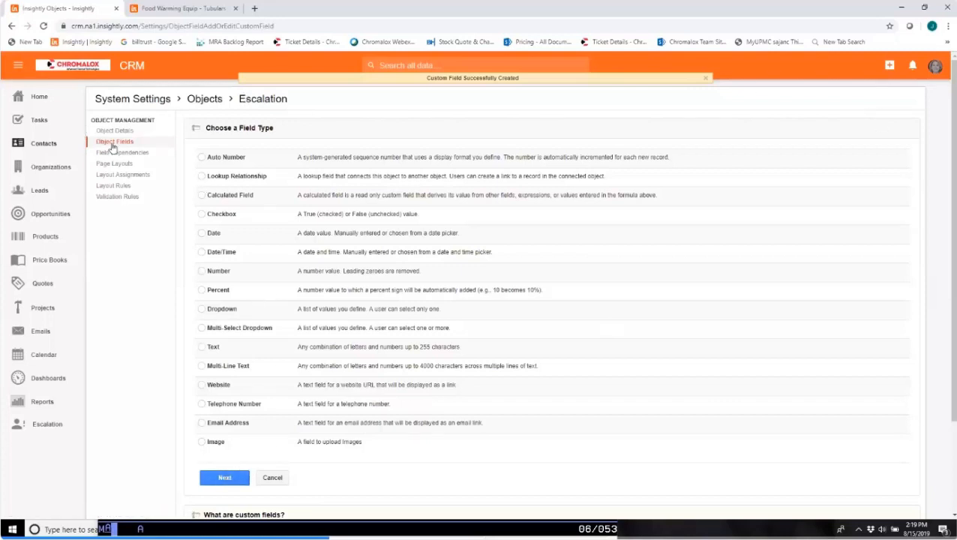
Try to start another Text custom field, and log back in to Insightly with the saved credentials after closing the opportunity tab.
left_click(201, 347)
left_click(229, 482)
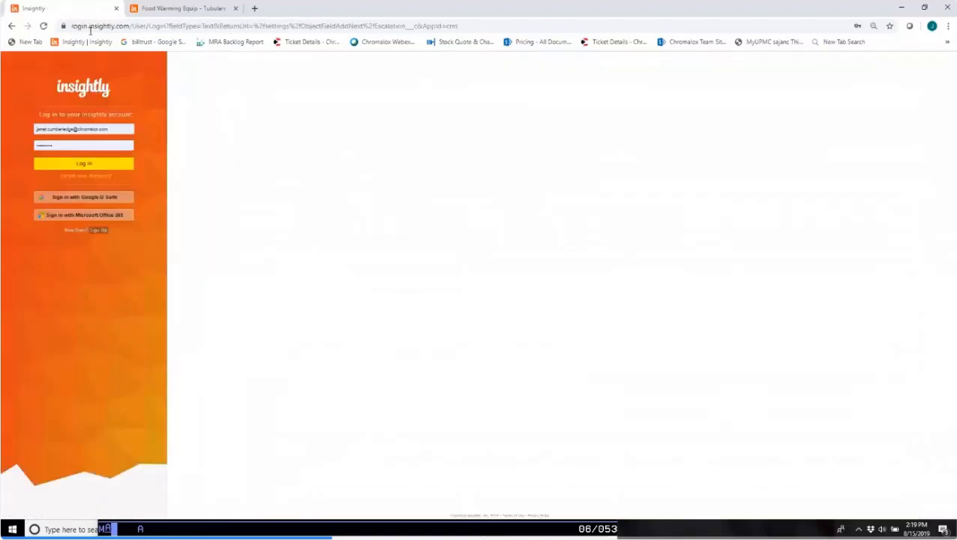
left_click(146, 9)
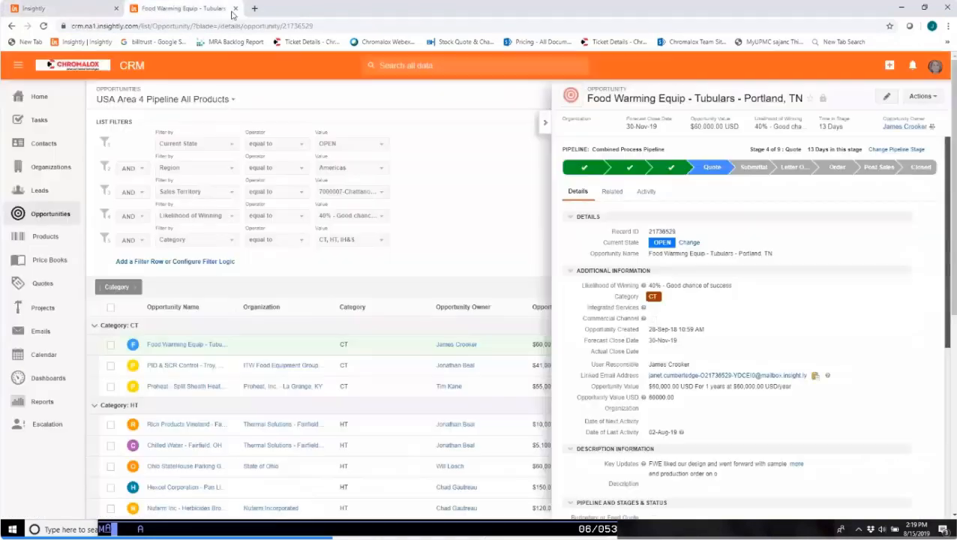
left_click(237, 9)
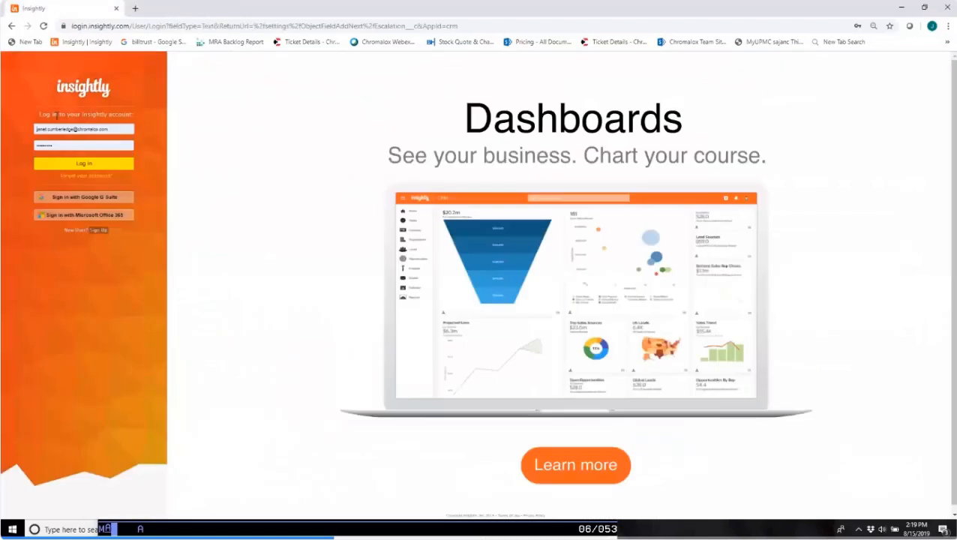
left_click(79, 166)
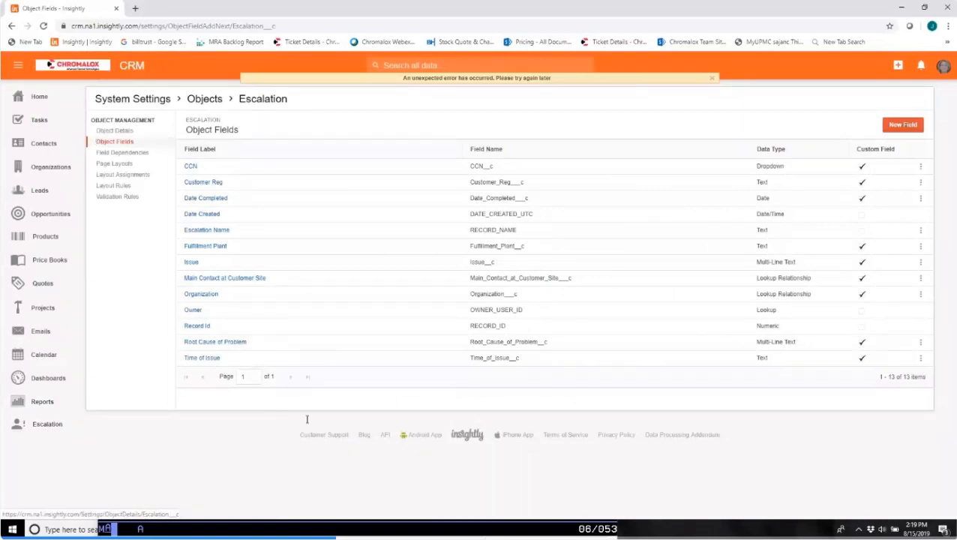
Create a Dropdown custom field labelled "Territory #" for Escalation, listing territories 102, 106, 107 and 110 with their representatives, and save it, continuing to another field.
left_click(120, 142)
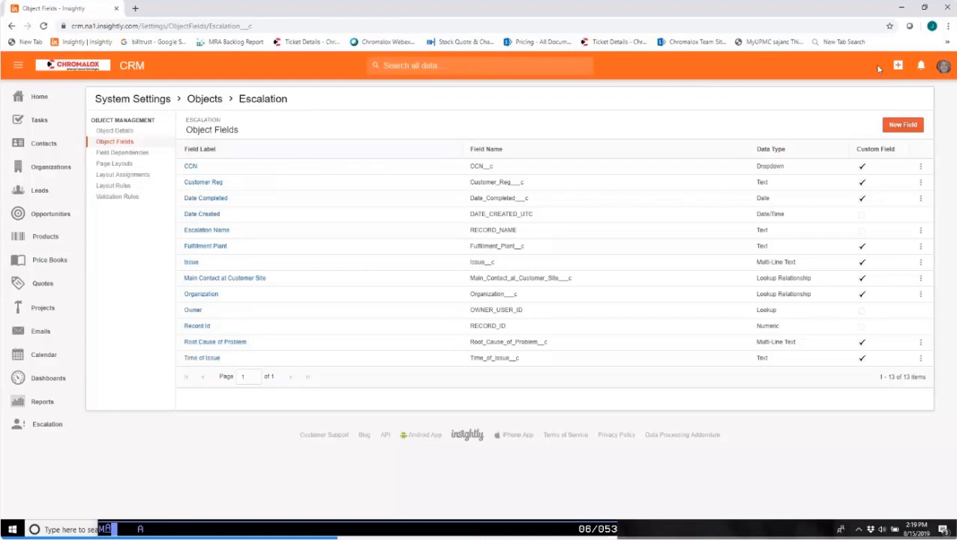
left_click(900, 123)
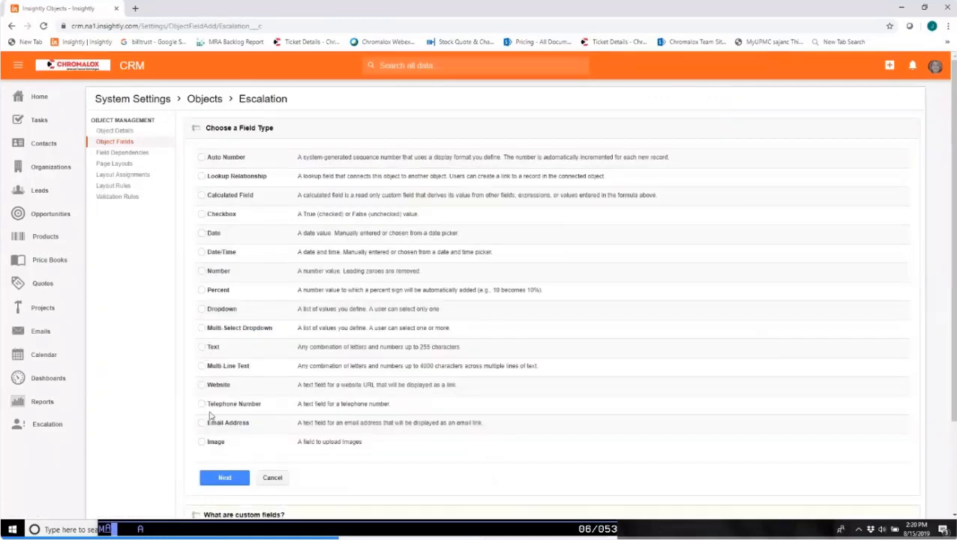
left_click(202, 330)
left_click(201, 366)
left_click(202, 309)
left_click(237, 479)
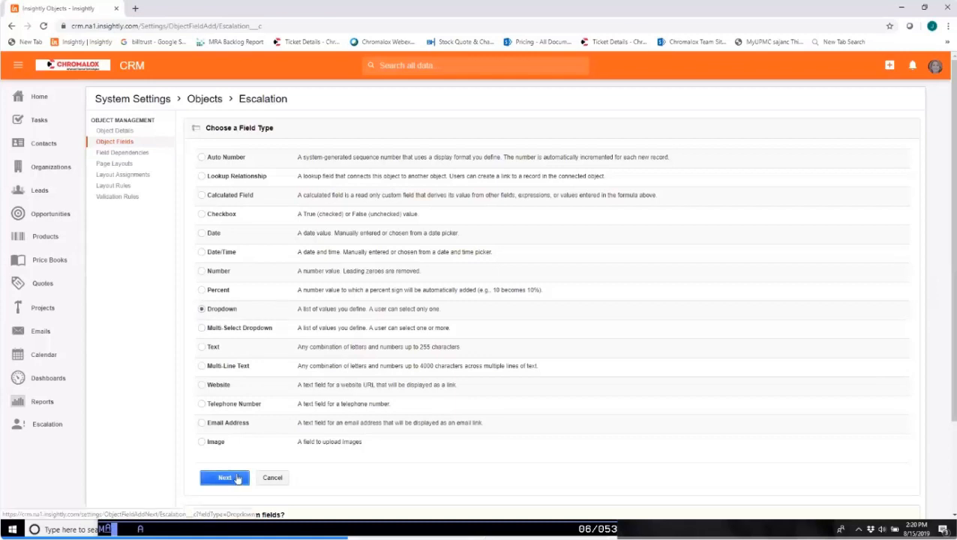
left_click(291, 148)
type("Territory #")
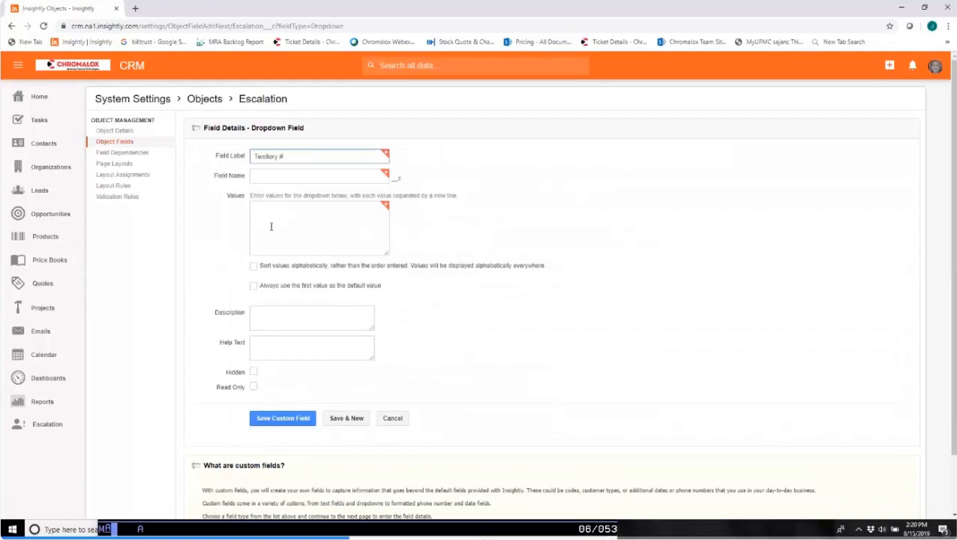
left_click(295, 217)
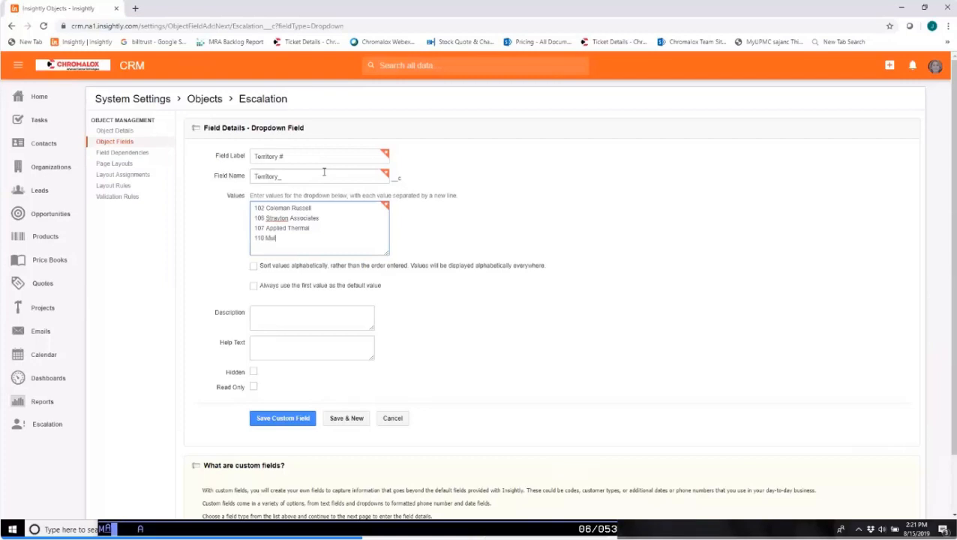
type("rone & Assoc")
left_click(353, 422)
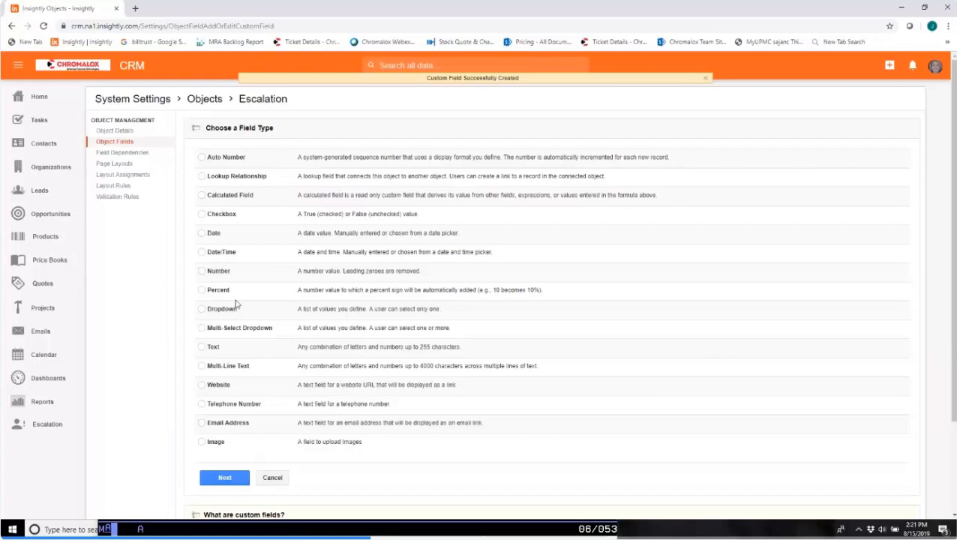
Create a Number custom field labelled "Lost Revenue Potential" for the Escalation object and save it, continuing to another new field.
left_click(201, 272)
left_click(237, 477)
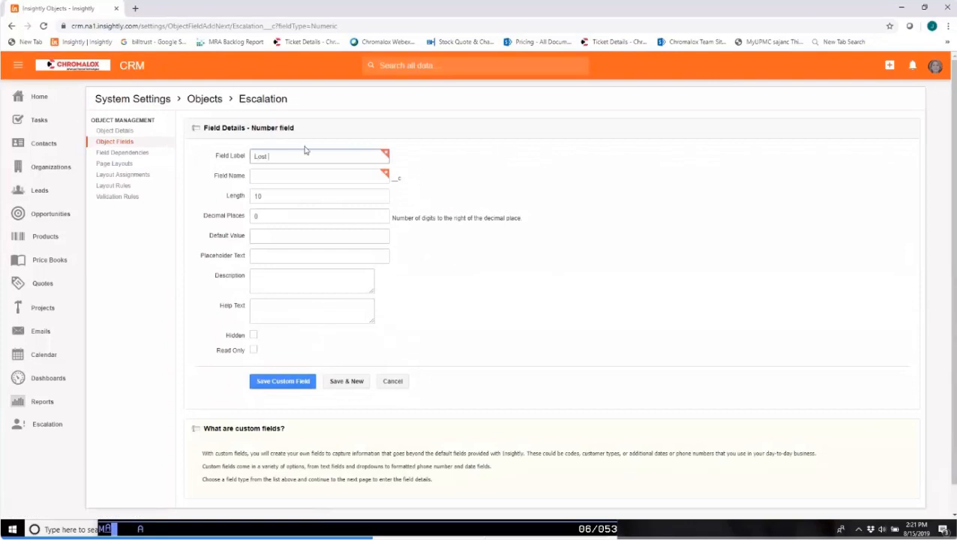
type("Lost Revenue Potential")
key("Tab")
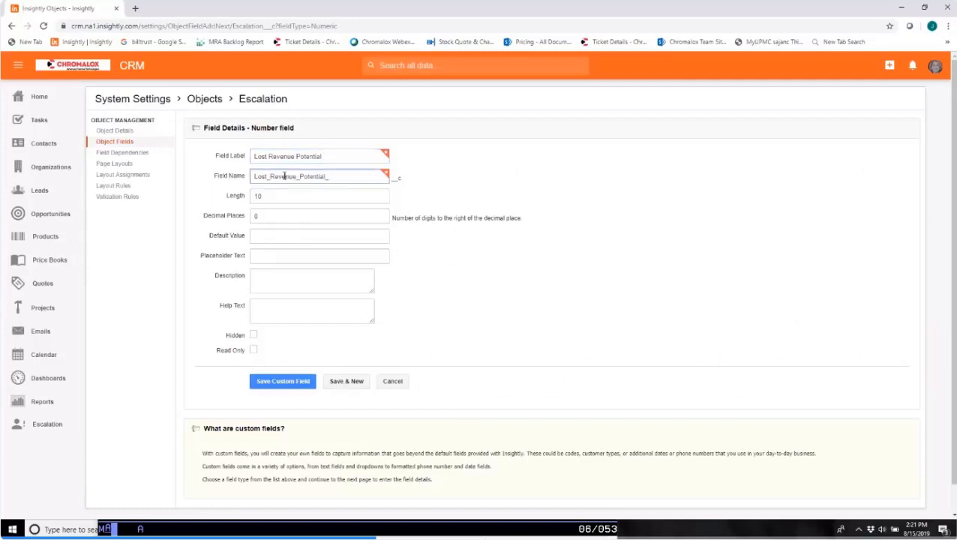
left_click(351, 381)
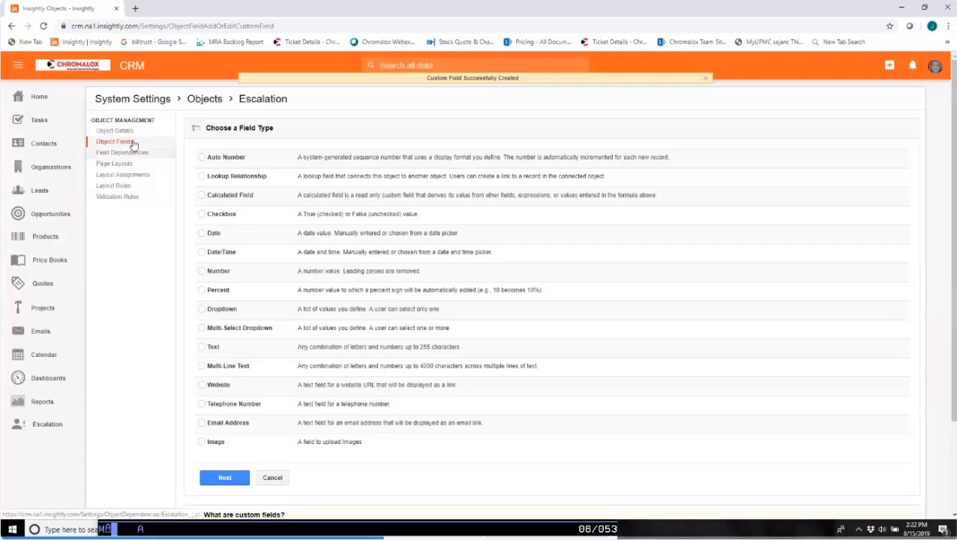
Try to continue without choosing a field type, and reopen the CRM through the bookmarked login page.
left_click(230, 478)
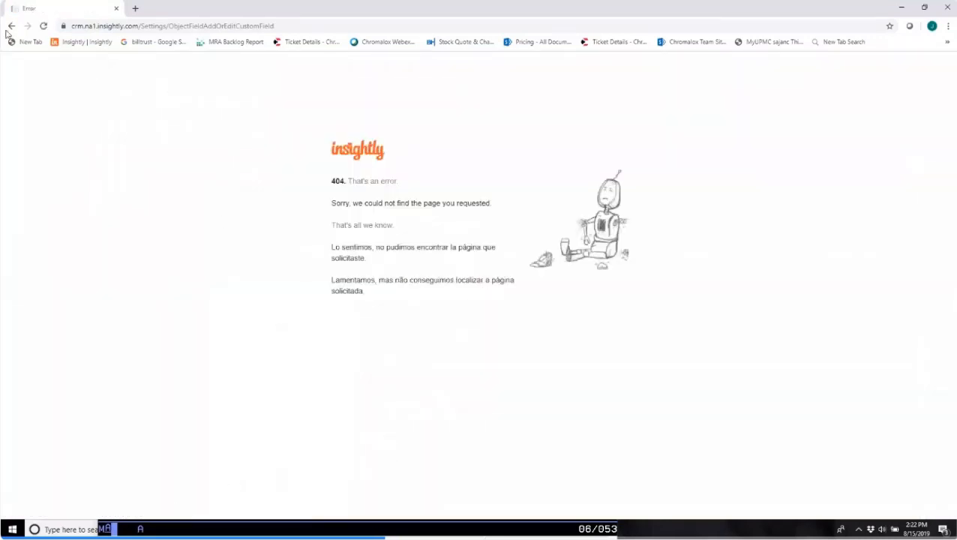
left_click(12, 27)
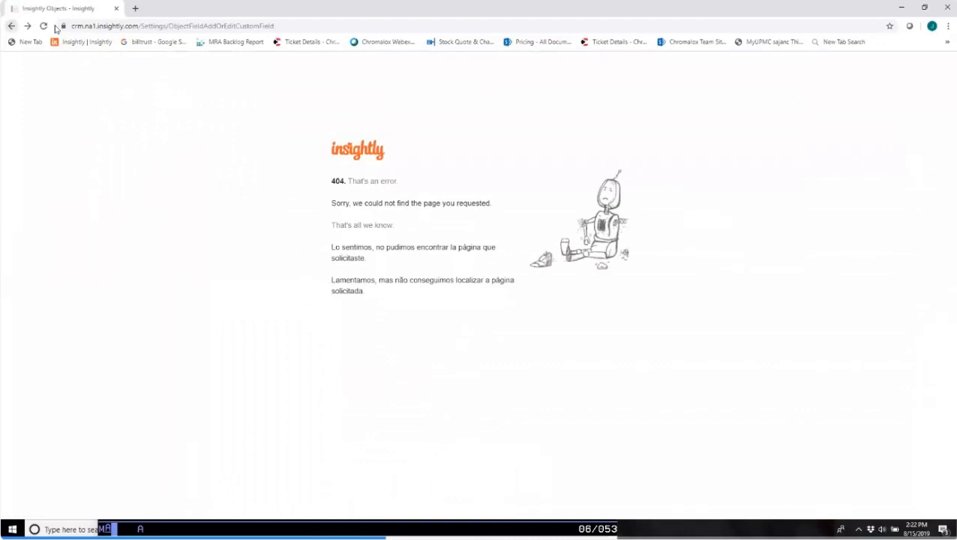
left_click(99, 42)
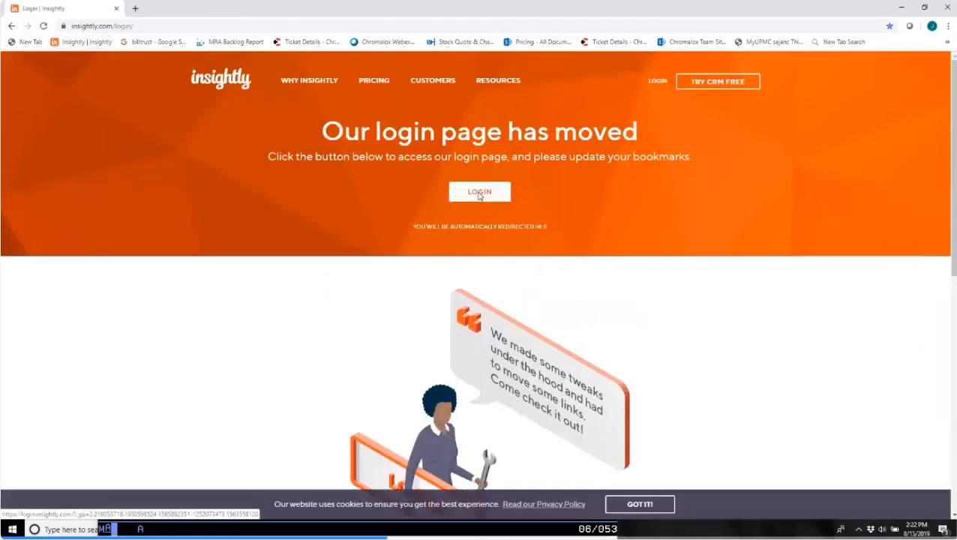
left_click(481, 194)
left_click(115, 165)
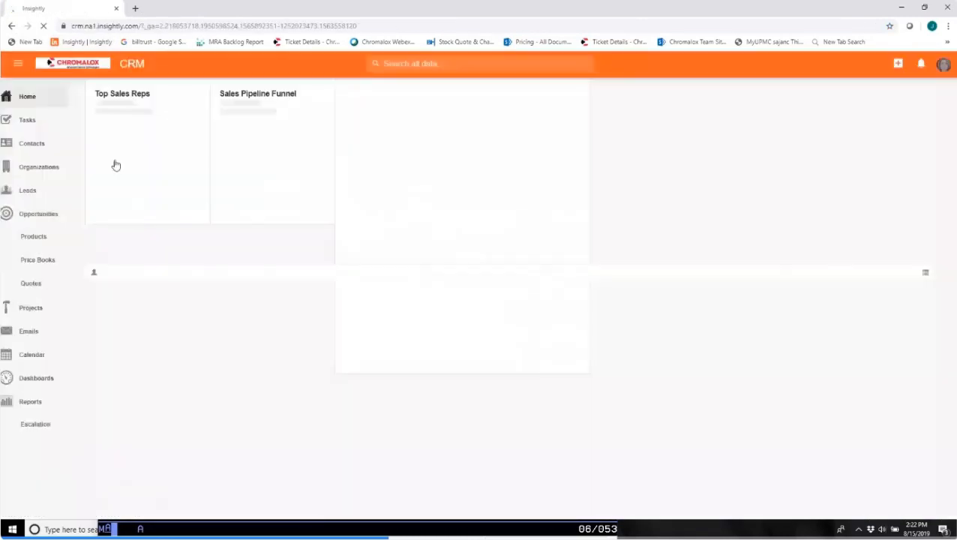
Open the list of all objects in the system settings after visiting the Escalation record list.
left_click(47, 424)
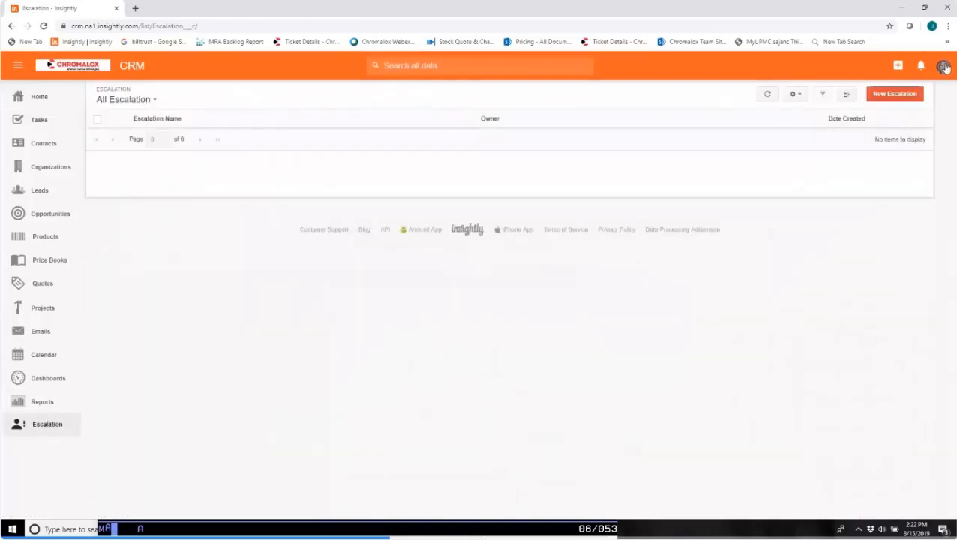
left_click(942, 66)
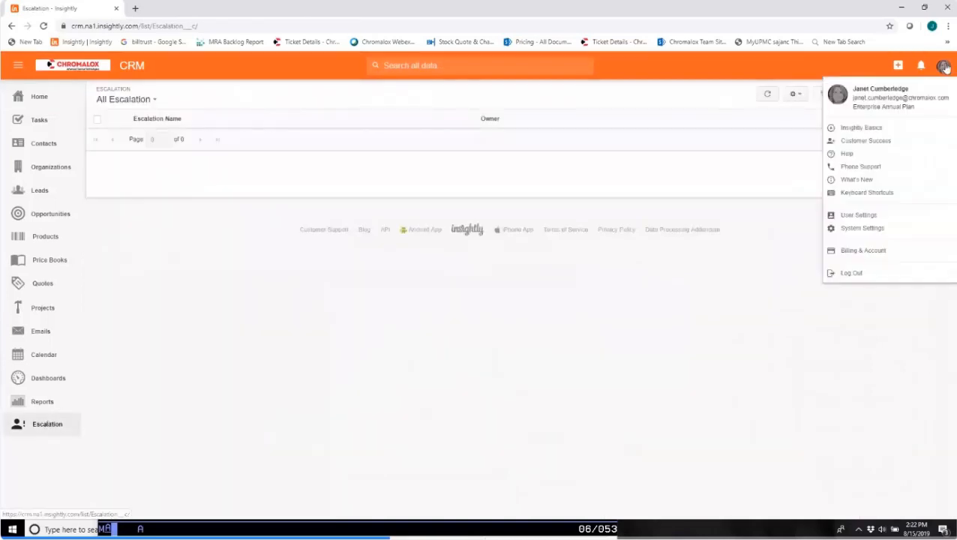
left_click(886, 231)
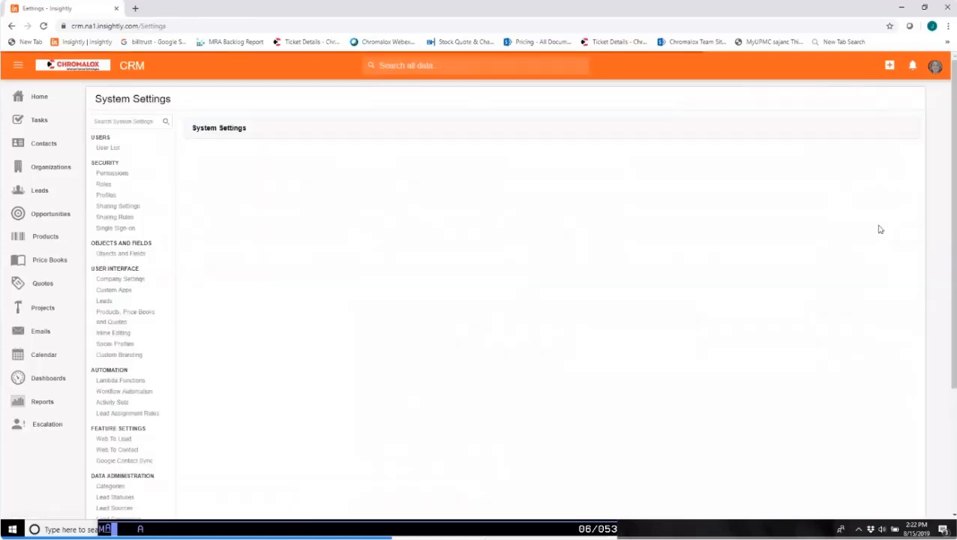
left_click(117, 255)
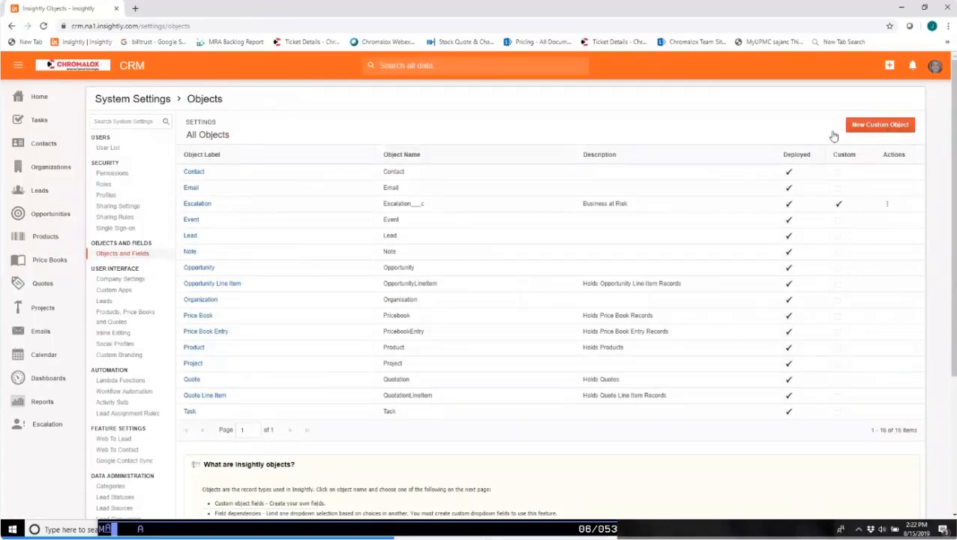
left_click(885, 125)
left_click(270, 169)
type("Customer Frustration Level")
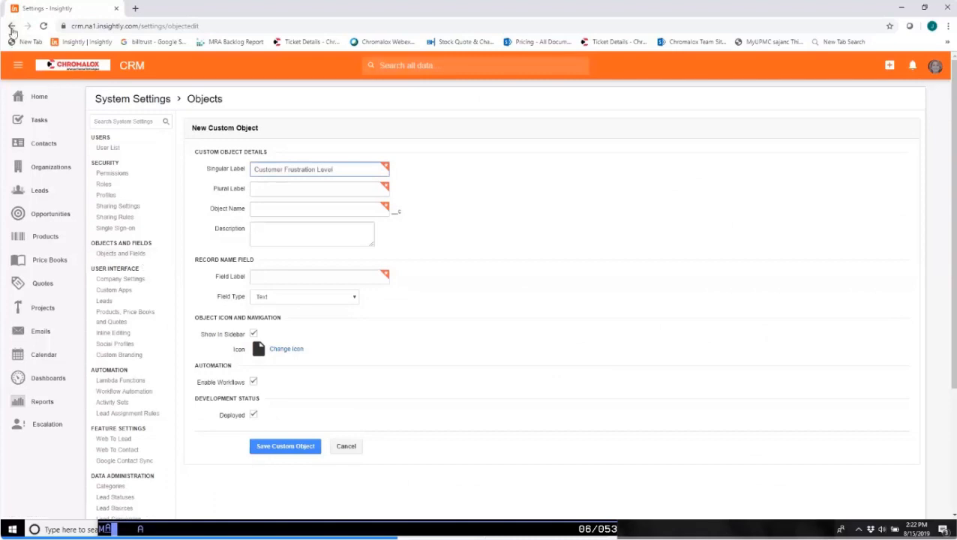
left_click(43, 429)
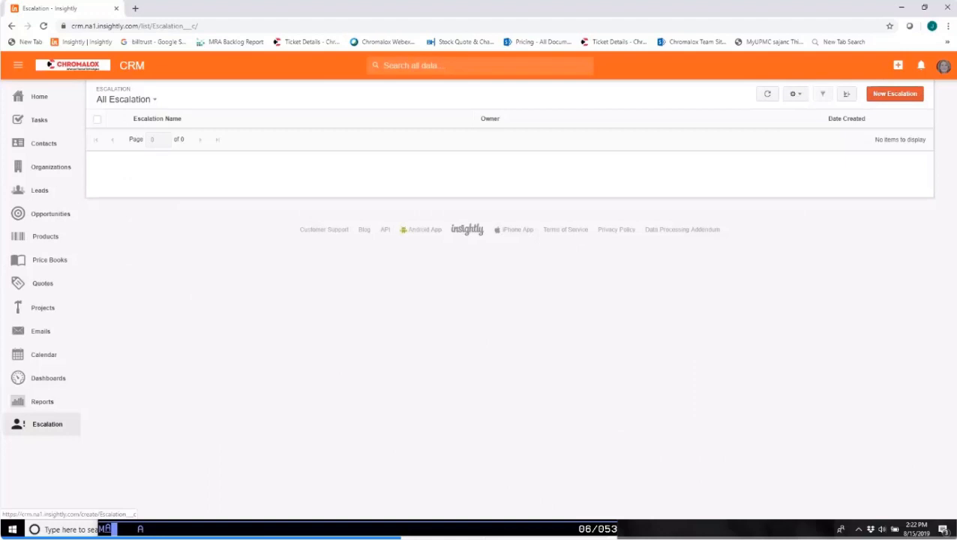
left_click(944, 66)
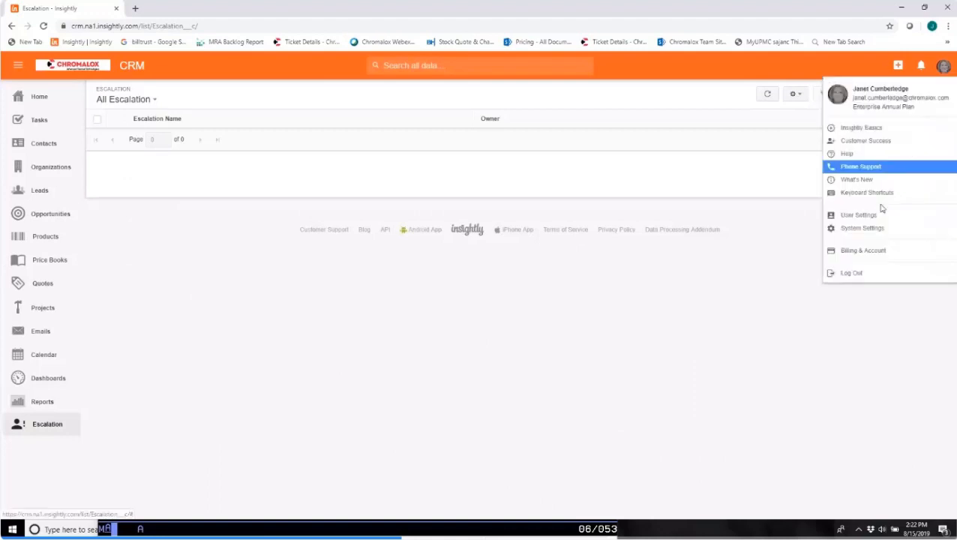
left_click(877, 229)
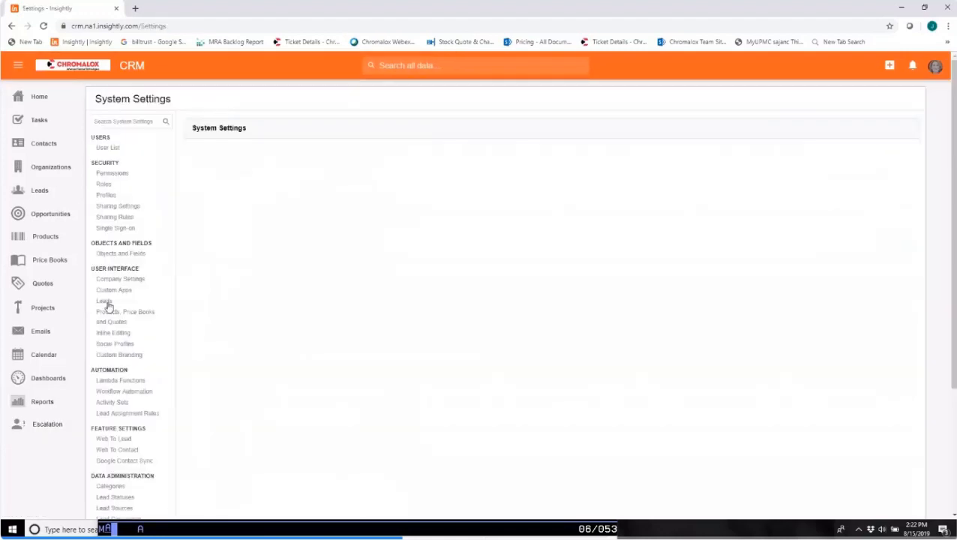
left_click(120, 253)
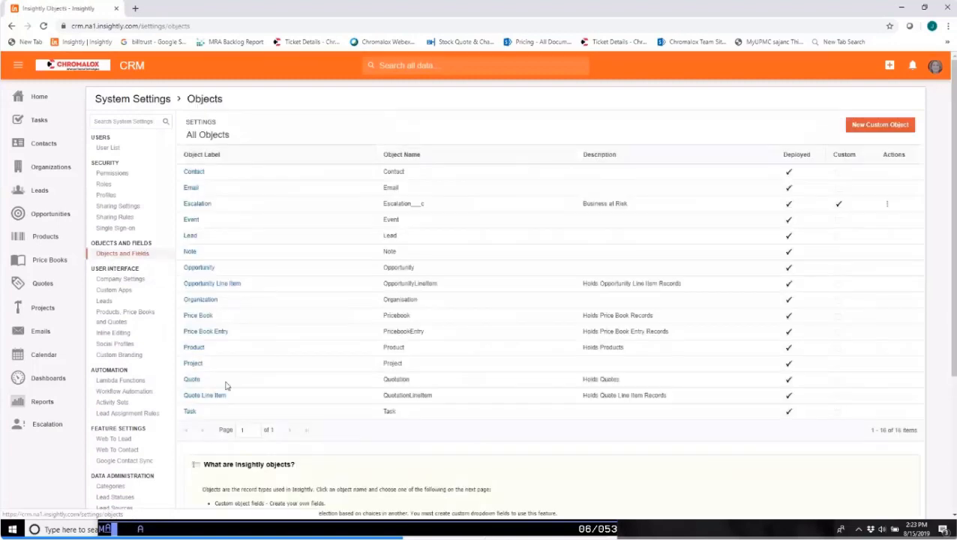
left_click(886, 126)
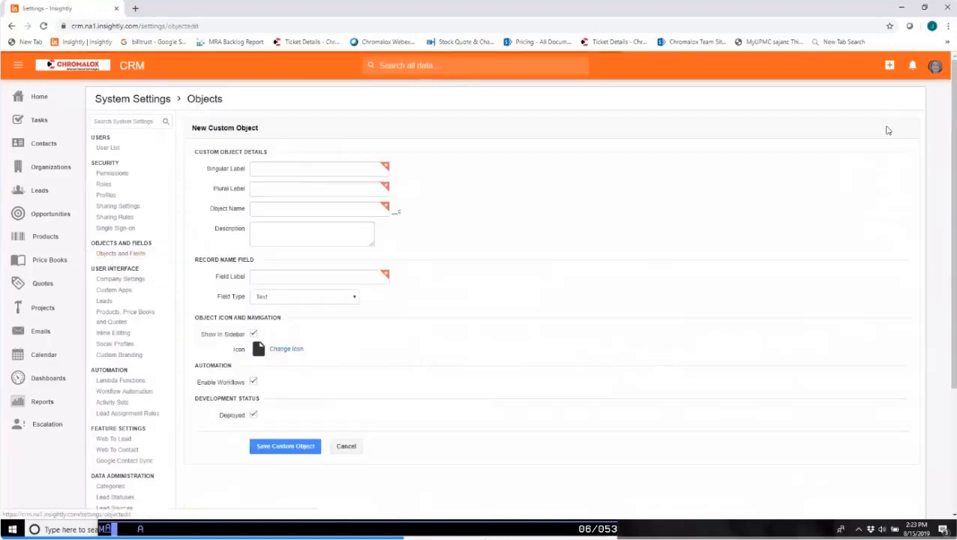
left_click(263, 207)
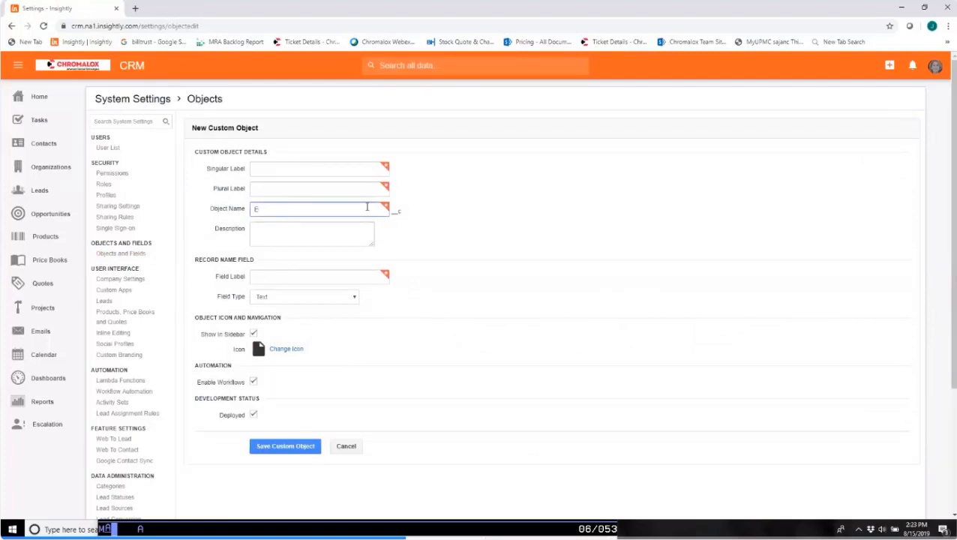
left_click(12, 27)
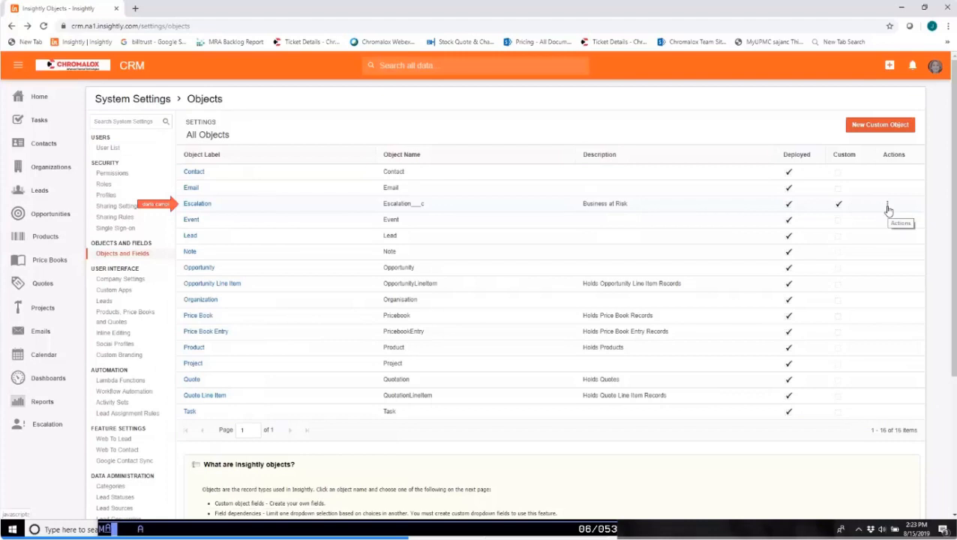
Start a new Dropdown custom field for the Escalation object and label it "Customer Frustration Level".
left_click(188, 206)
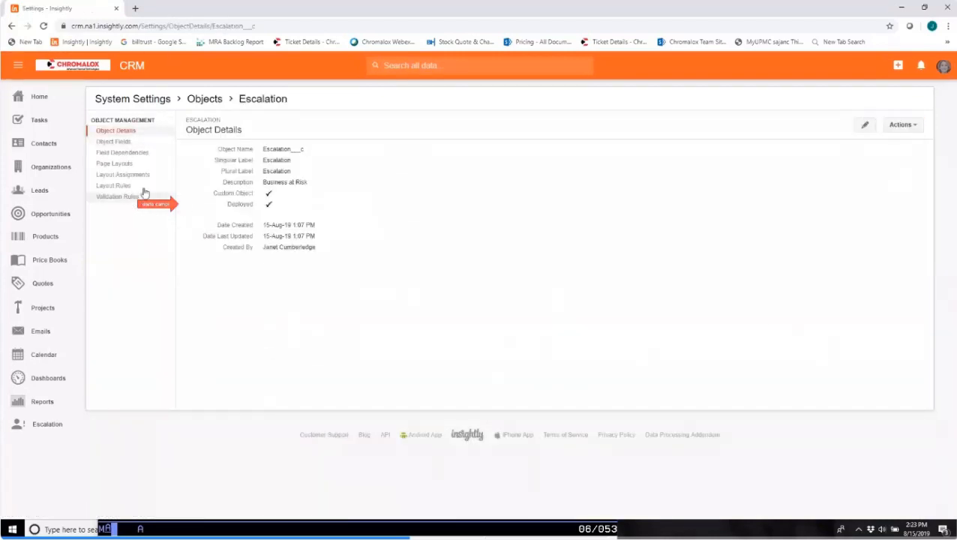
left_click(116, 147)
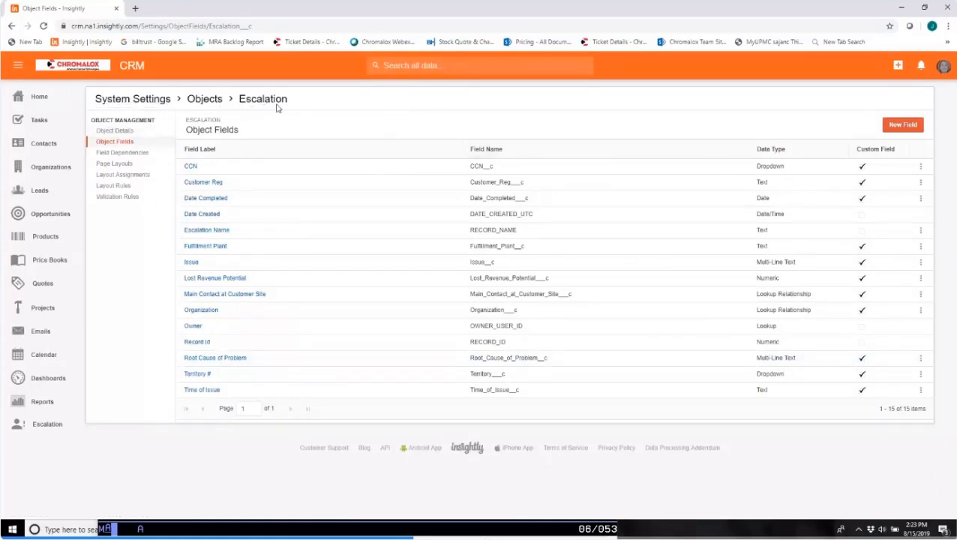
left_click(903, 124)
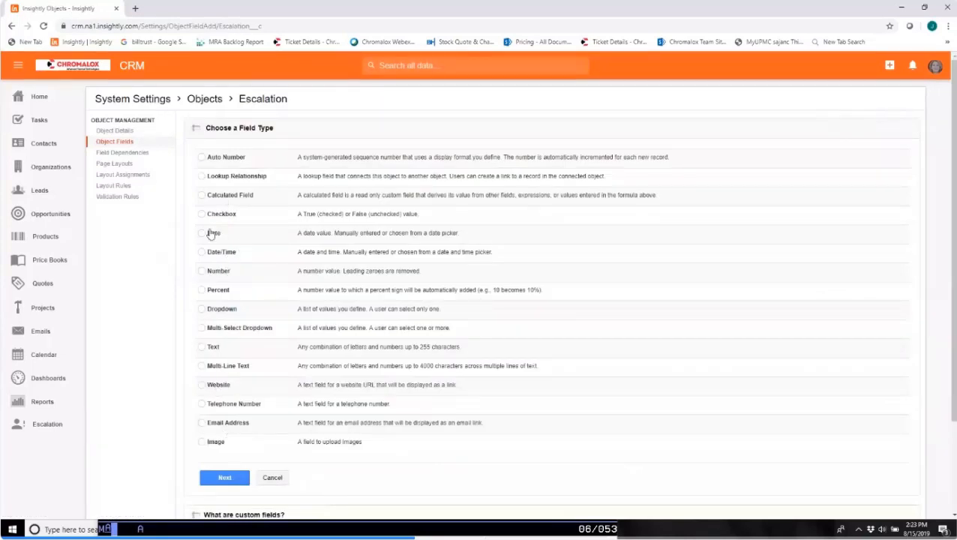
left_click(201, 309)
left_click(224, 480)
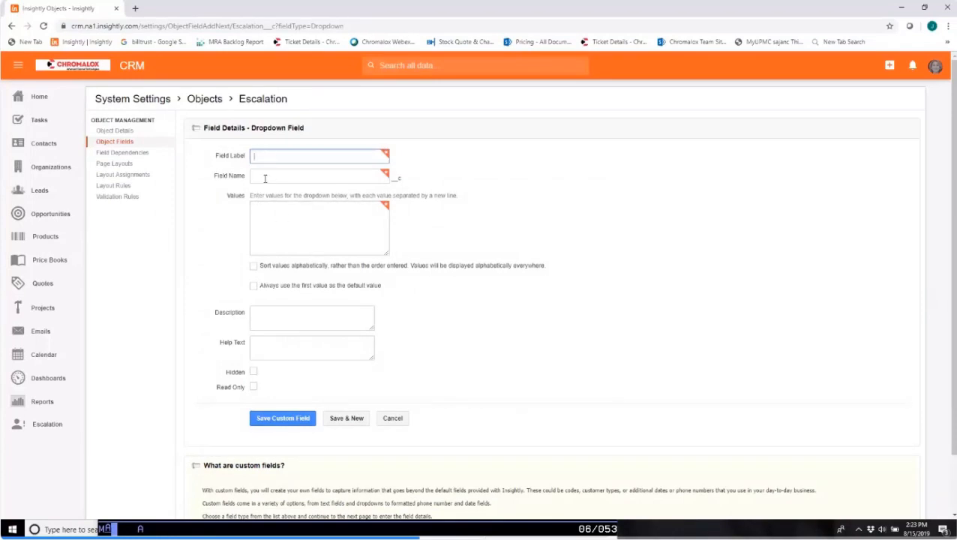
type("Custom")
key("BackSpace")
key("BackSpace")
key("BackSpace")
key("BackSpace")
key("BackSpace")
key("BackSpace")
type("CCustomer Frustration Level")
left_click(345, 172)
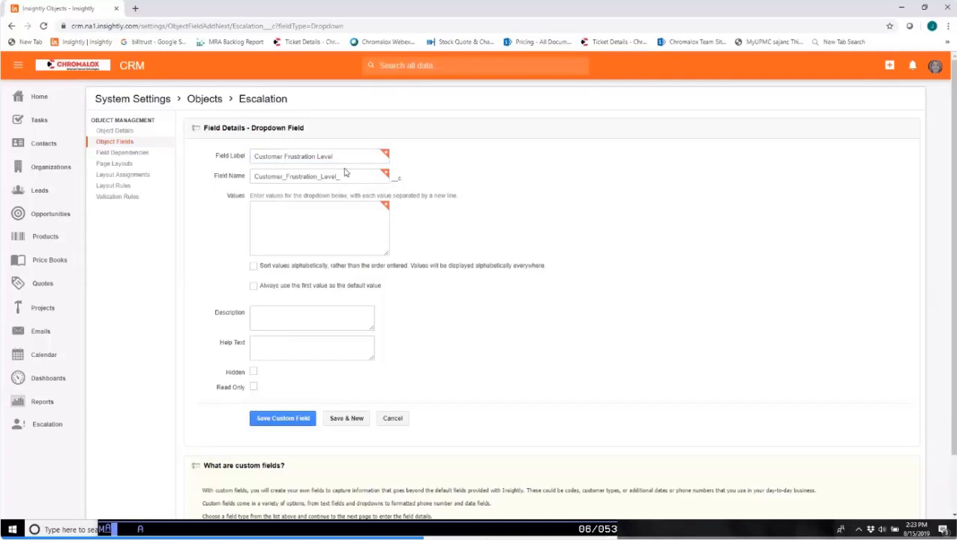
Enter the dropdown values 5 Very Angry, 4 Angry, 3 Moderate and 2 Not Angry for the frustration level field.
left_click(297, 207)
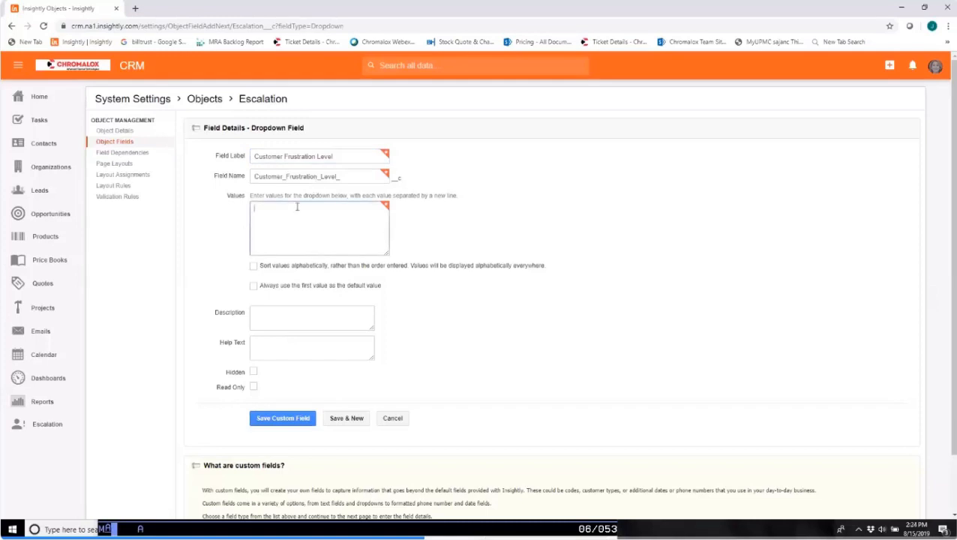
type("s")
type("4")
key("Return")
type("3 ")
type("2")
left_click(262, 315)
left_click(283, 212)
type("Very Angry")
key("Right")
type("A")
key("BackSpace")
key("Up")
type("Angry")
key("Down")
type("Moderate")
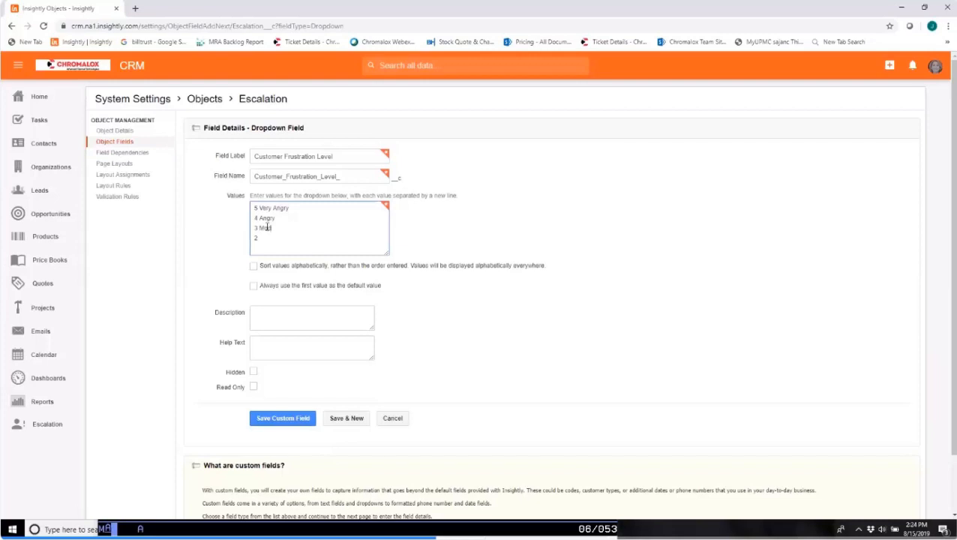
key("Down")
type("Not Angry")
Change the lower values to 3 Slightly Angry and 2 Moderate, add 1 Not Angry, and save the field, continuing to another new field.
left_click(259, 227)
left_click(294, 227, "shift")
type("Slightly Angry")
left_click_drag(259, 239, 301, 238)
key("BackSpace")
type("Moderate 1 Not Angry")
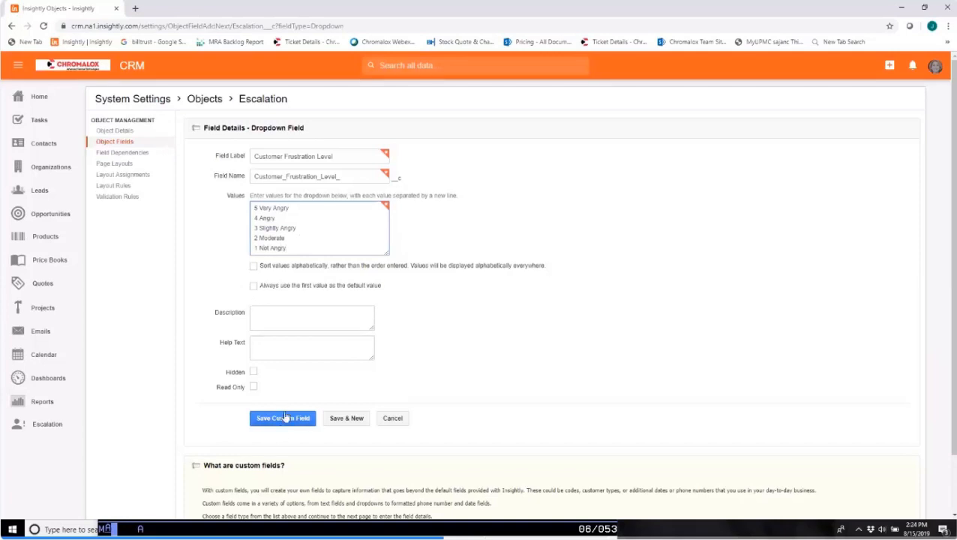
left_click(343, 418)
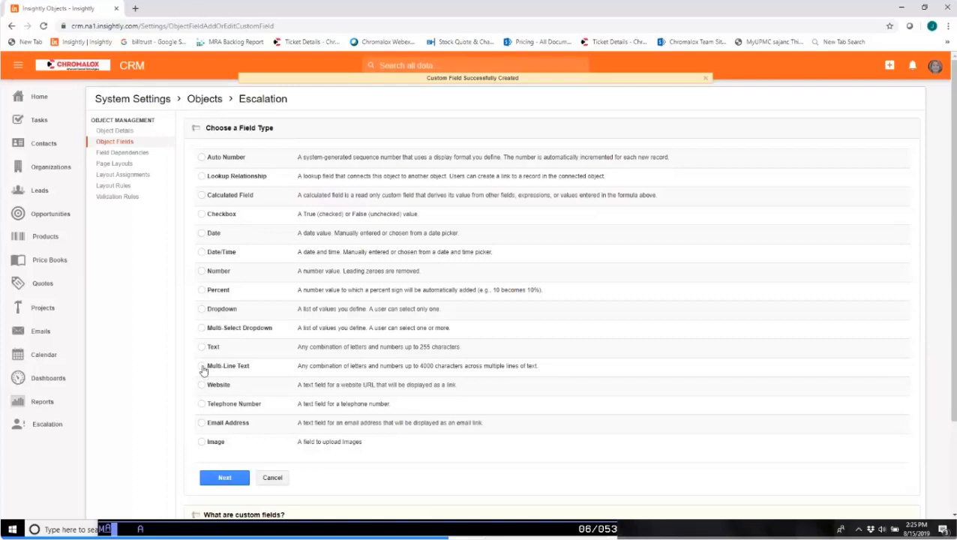
left_click(202, 366)
left_click(222, 477)
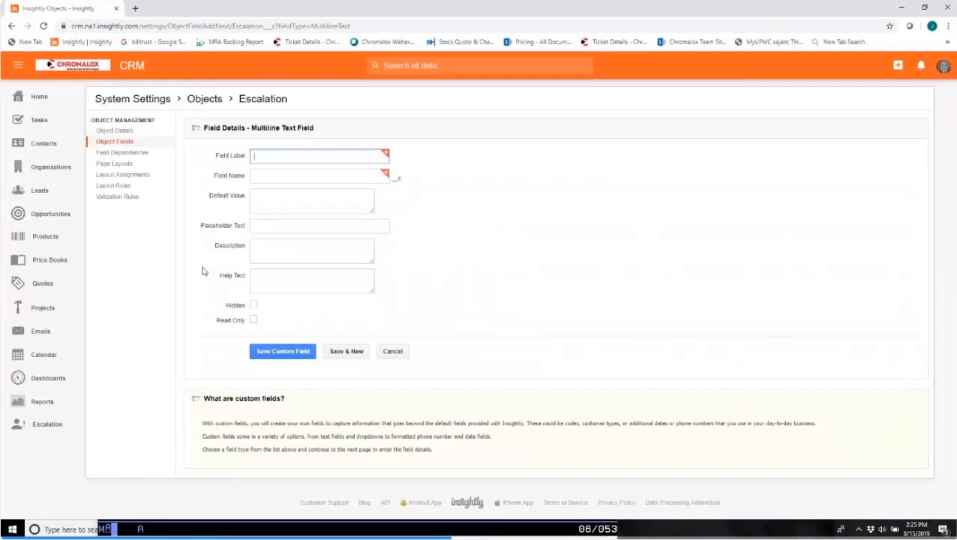
left_click(11, 25)
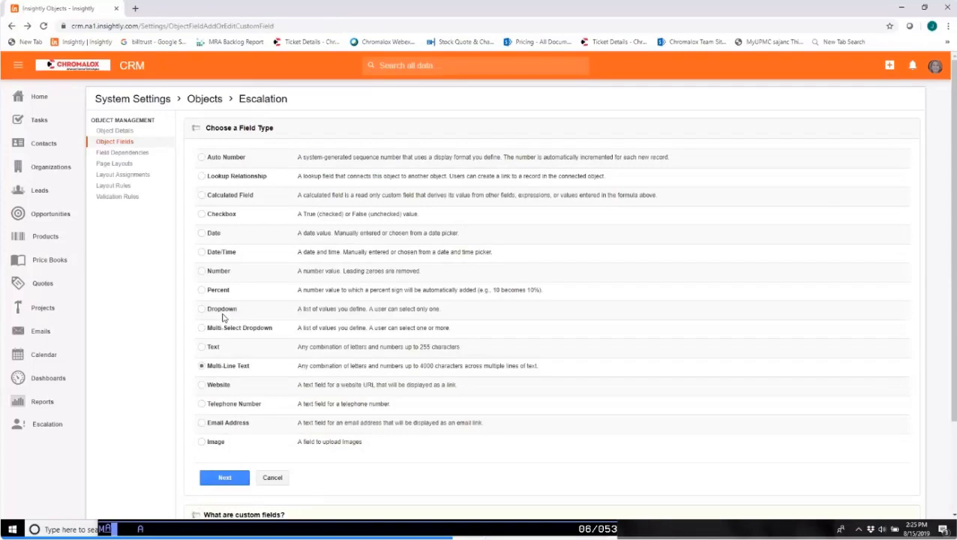
Start another Dropdown custom field for the Escalation object, labelled "Stage" with its matching field name.
left_click(202, 309)
left_click(225, 478)
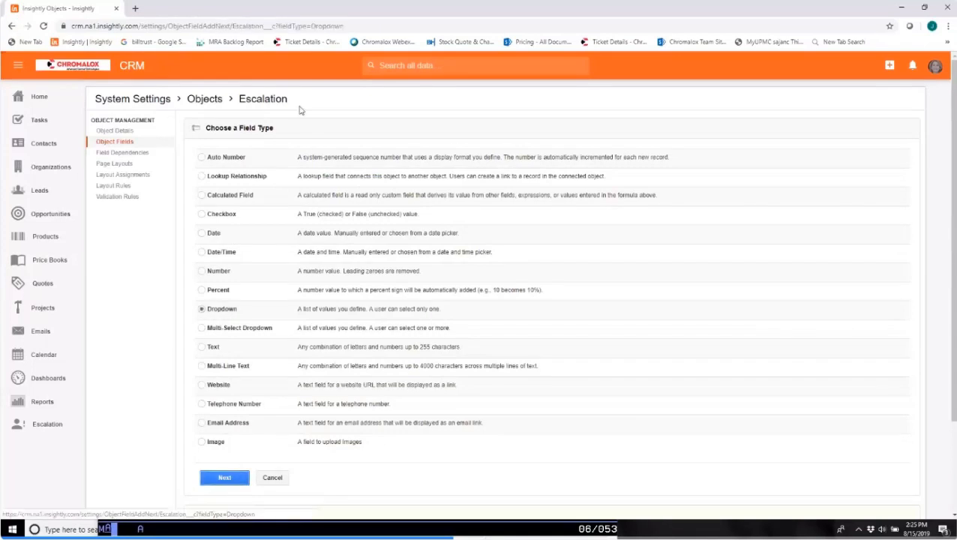
type("Stage Of")
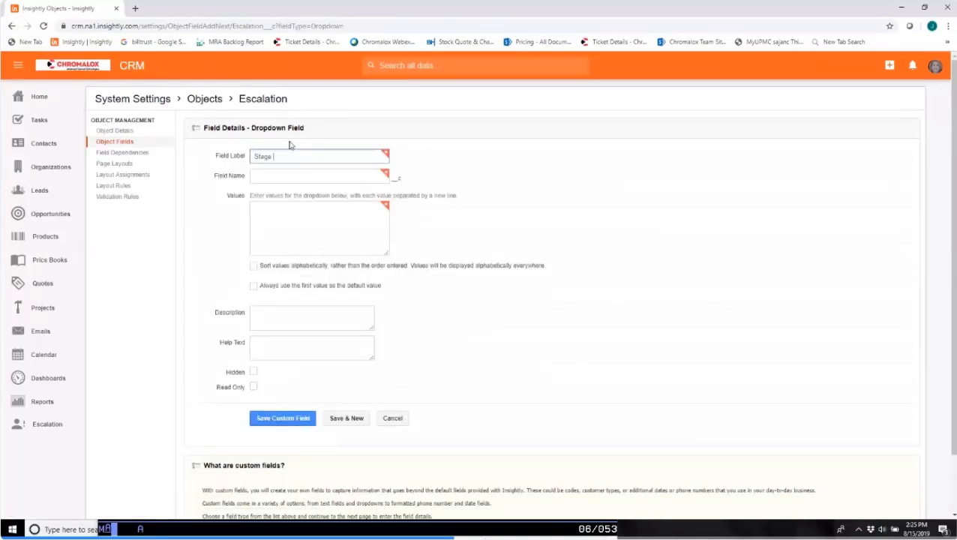
key("BackSpace")
key("BackSpace")
type("o")
key("BackSpace")
left_click(282, 174)
left_click(272, 210)
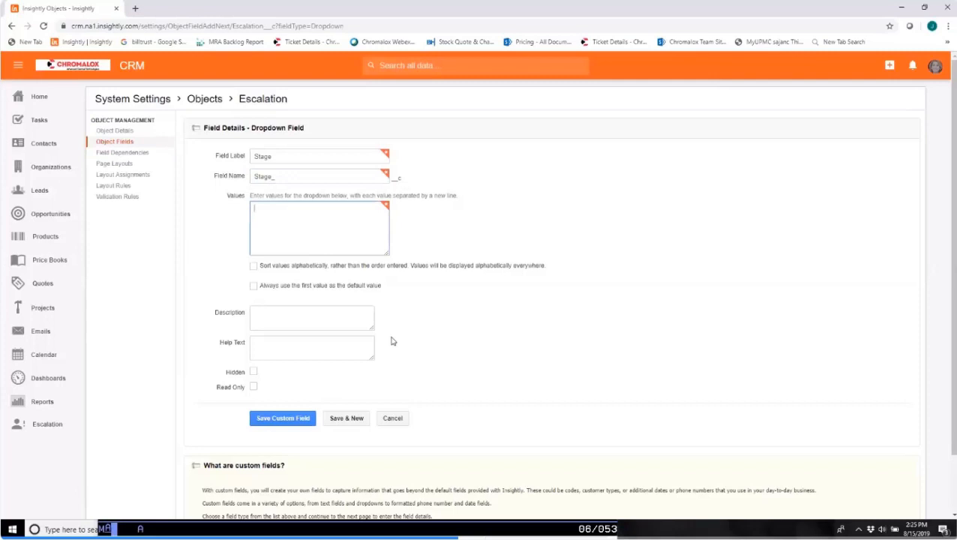
Enter New, Under Review and In Progress as the first dropdown values of the Stage field, one per line.
type("In Progress")
type("N")
key("BackSpace")
type("New")
left_click_drag(253, 208, 324, 207)
key("BackSpace")
key("Delete")
type("In Prrogres")
key("ctrl+BackSpace")
key("ctrl+BackSpace")
type("Under Review")
key("Return")
type("In Progress")
key("Return")
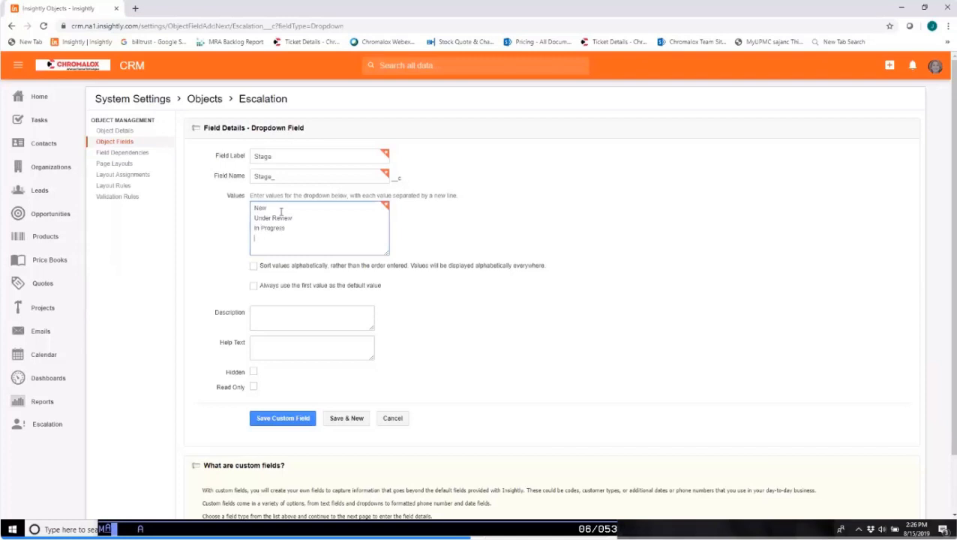
Add Near Completion and Closed Saved to the Stage field's dropdown values.
type("Near Complet")
type("ion ")
type("Final")
type("C")
key("BackSpace")
key("BackSpace")
key("BackSpace")
key("BackSpace")
key("BackSpace")
key("BackSpace")
type("Closed W")
type("ale")
type("d")
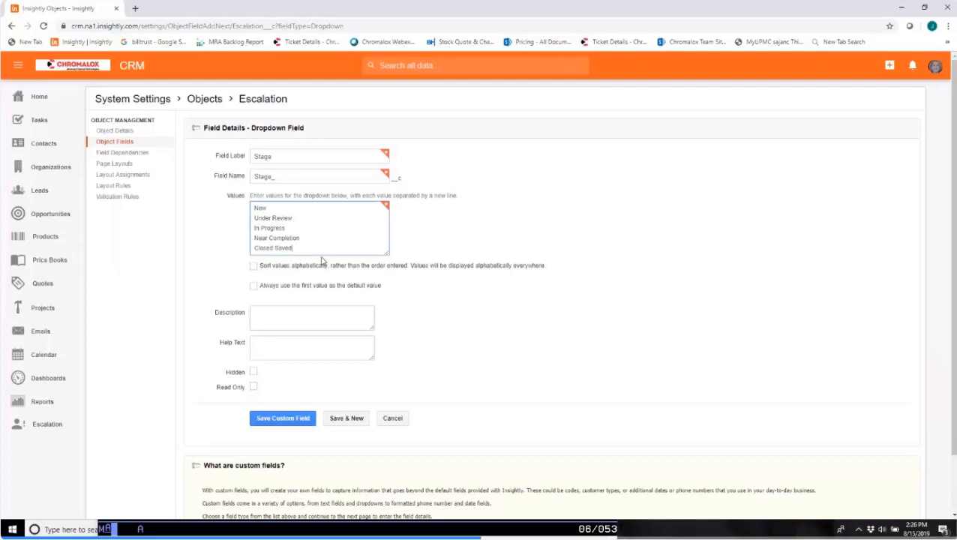
Add the value Closed Turned (unable to save customer) and save the Stage field, continuing to another new field.
key("Return")
type("C")
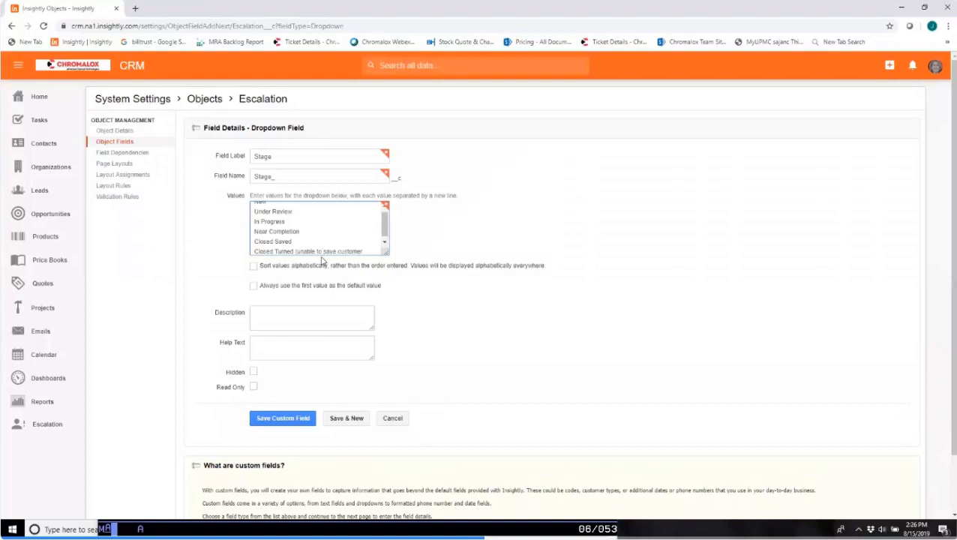
key("BackSpace")
key("BackSpace")
key("BackSpace")
key("BackSpace")
key("BackSpace")
key("BackSpace")
key("BackSpace")
key("BackSpace")
key("BackSpace")
key("BackSpace")
key("BackSpace")
key("BackSpace")
key("BackSpace")
key("BackSpace")
key("BackSpace")
key("BackSpace")
key("BackSpace")
key("BackSpace")
key("BackSpace")
key("BackSpace")
left_click(347, 418)
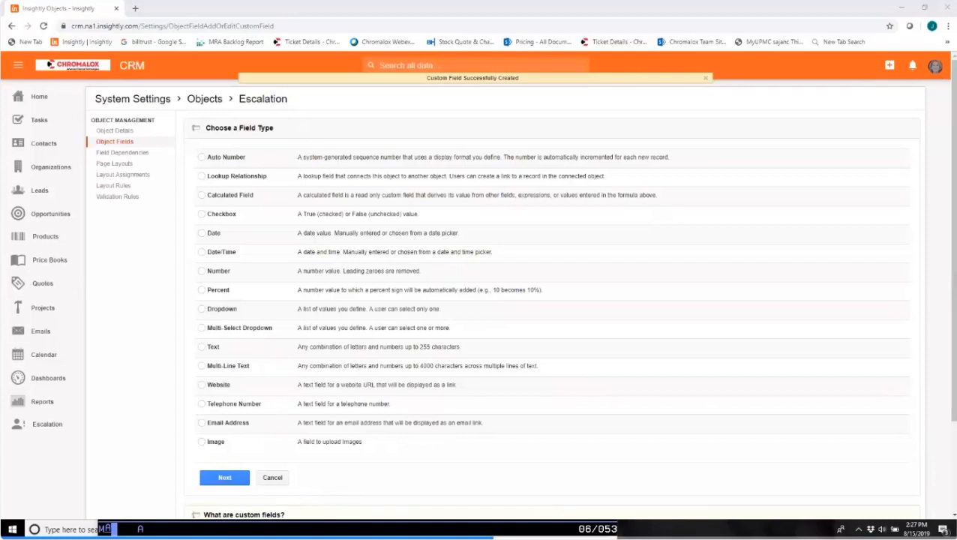
Create a Text custom field labelled "Reason" and save it, continuing to another new field.
left_click(203, 347)
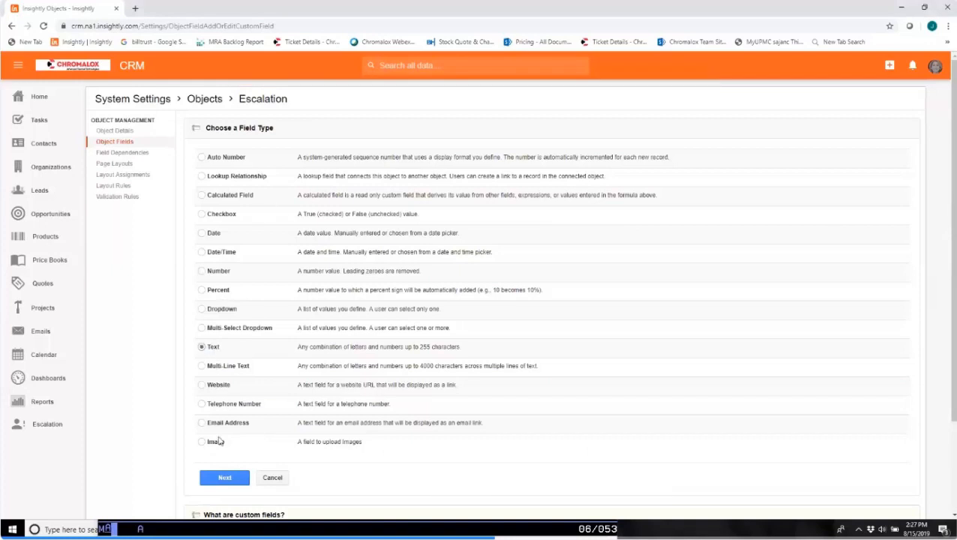
left_click(223, 477)
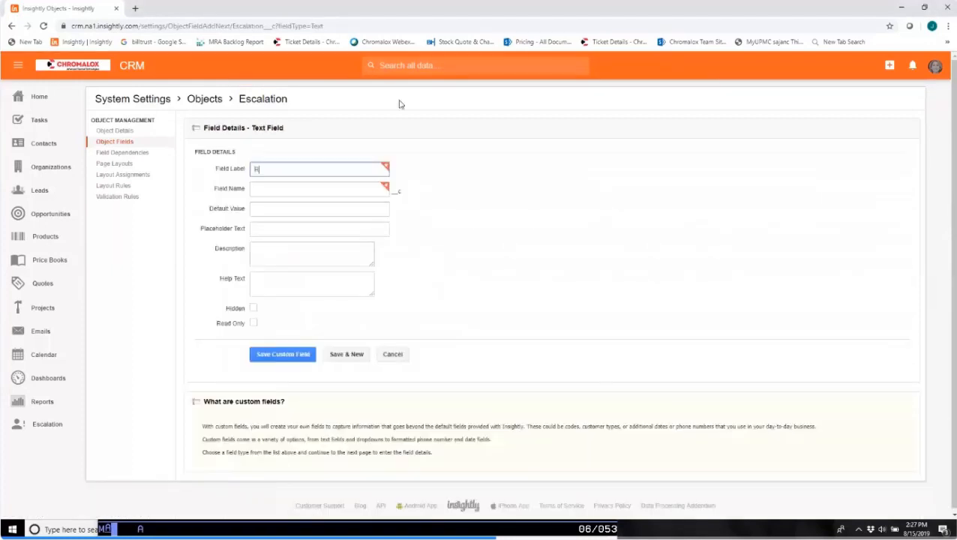
type("Reason")
key("Tab")
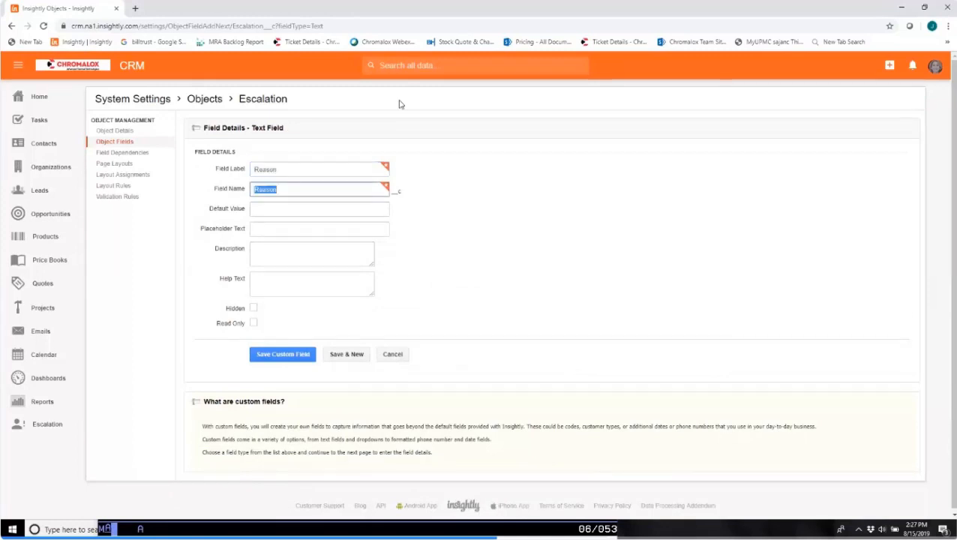
left_click(338, 358)
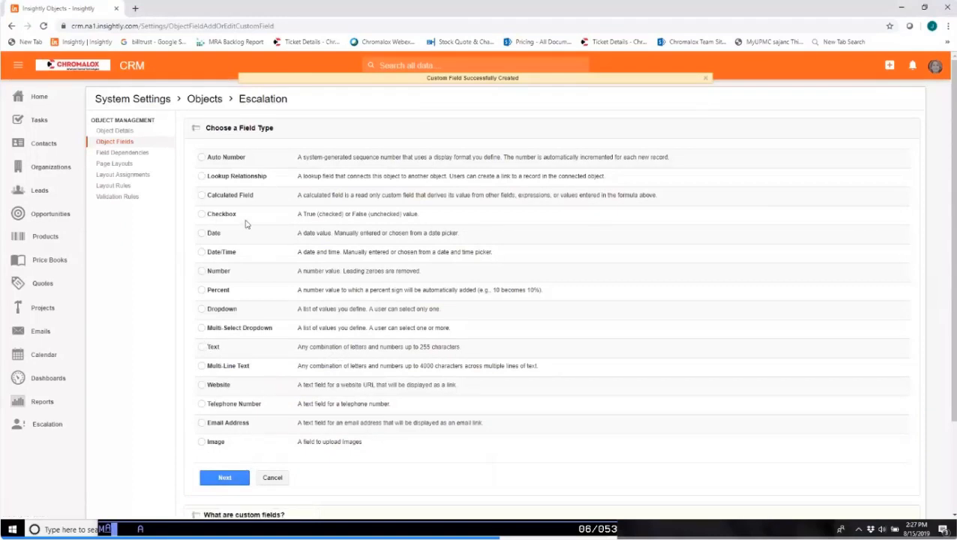
Try to continue without choosing a field type, reopen the Insightly site and log back in with the saved credentials.
left_click(224, 479)
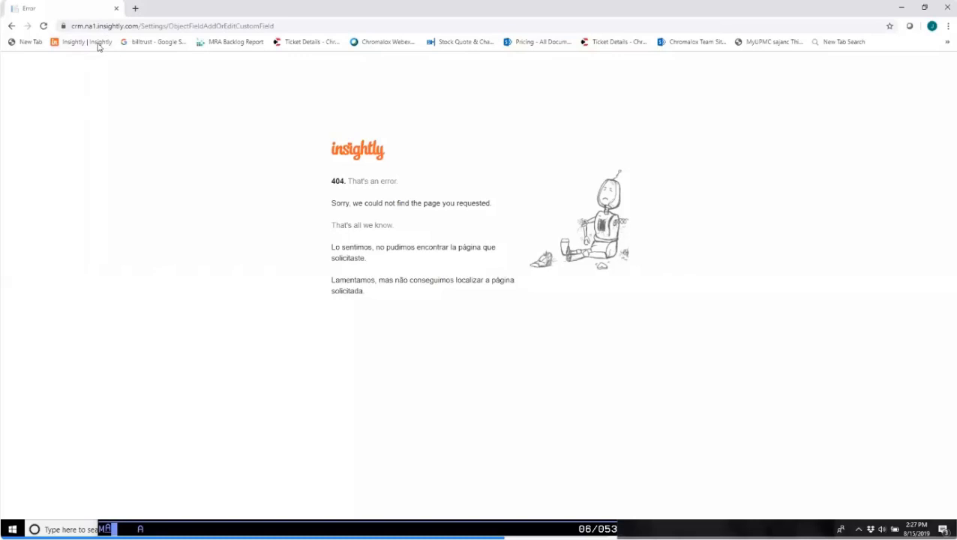
left_click(97, 43)
left_click(472, 192)
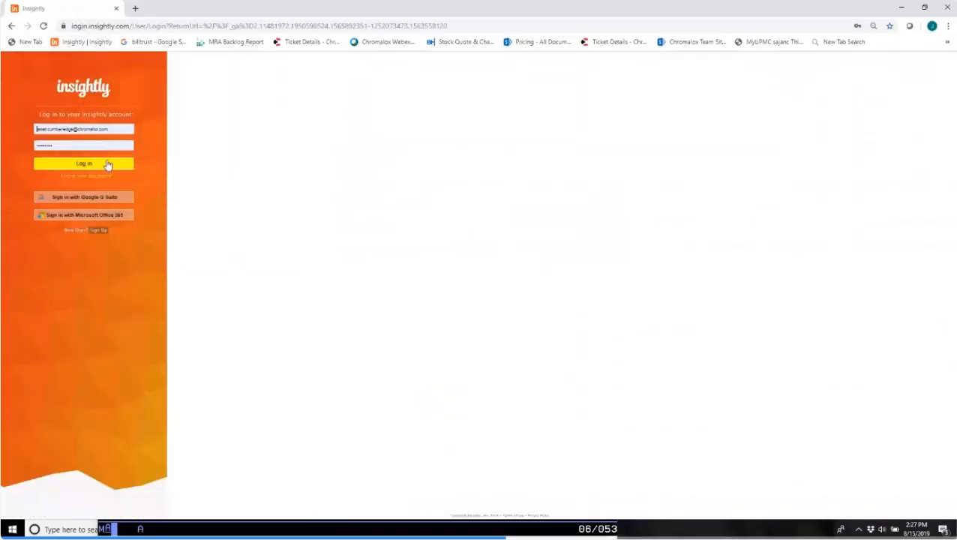
left_click(108, 163)
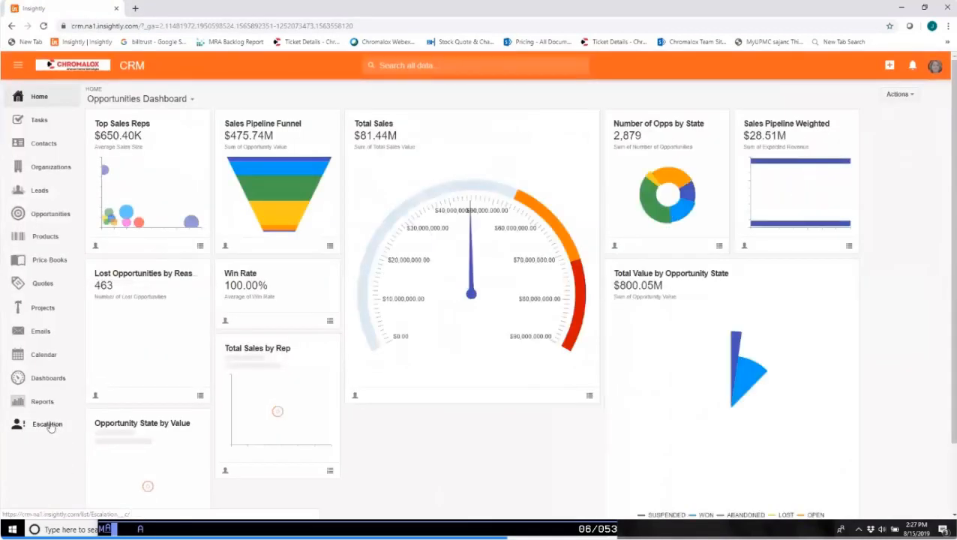
Open the Escalation object's field list in the system settings after visiting the Escalation record list.
left_click(47, 424)
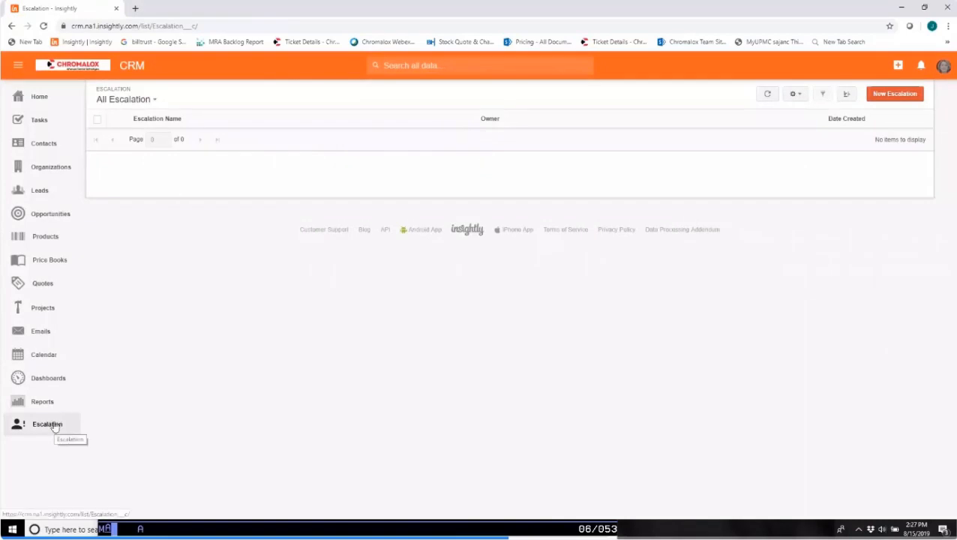
left_click(944, 66)
left_click(872, 228)
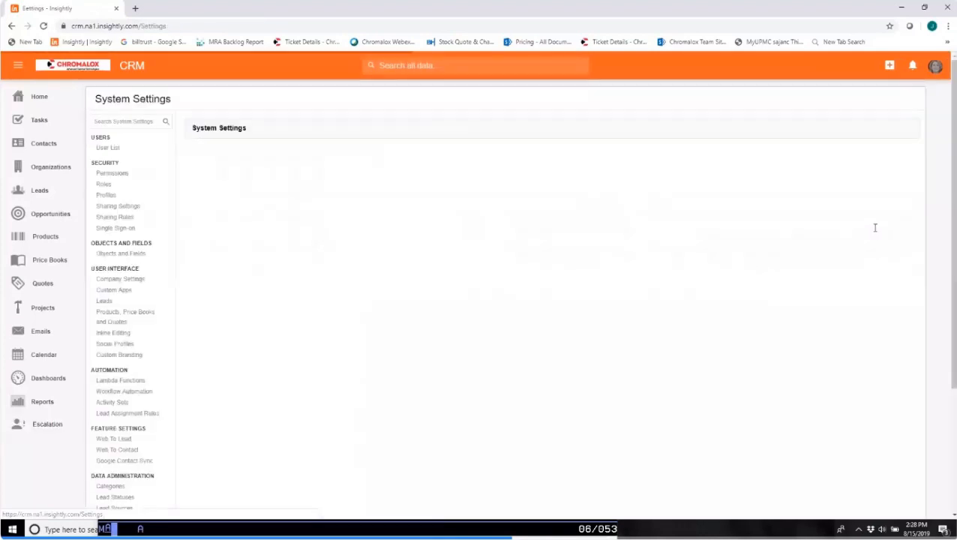
left_click(126, 253)
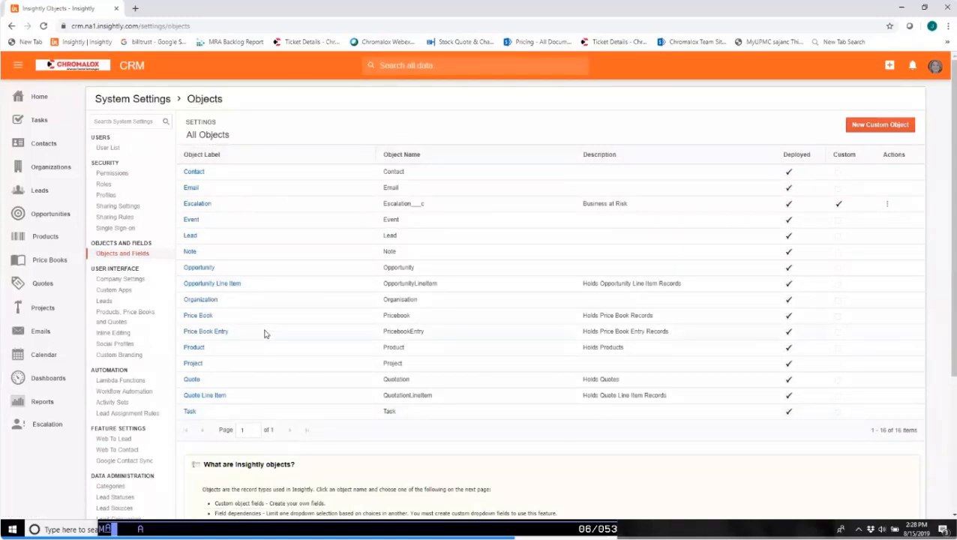
scroll(231, 277, "down", 1)
scroll(214, 154, "up", 1)
left_click(191, 206)
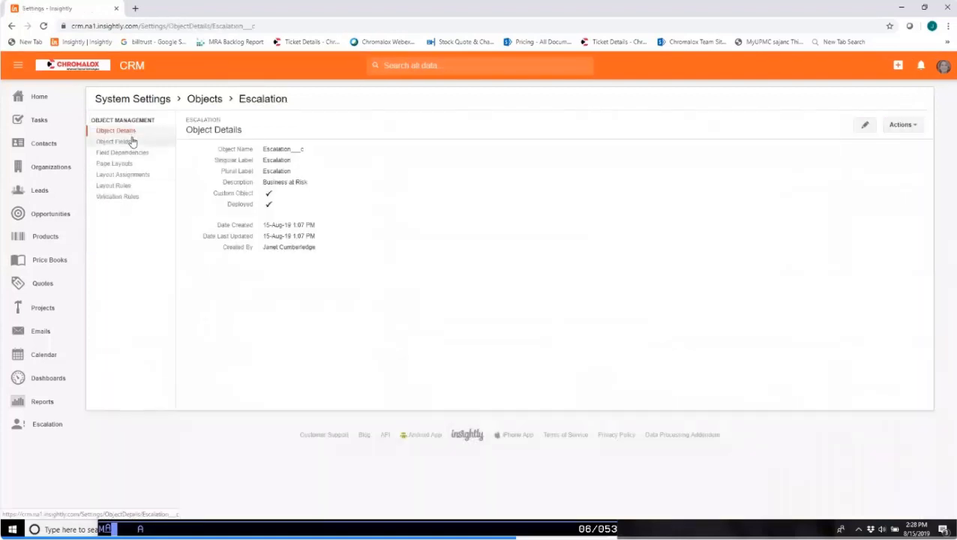
left_click(122, 142)
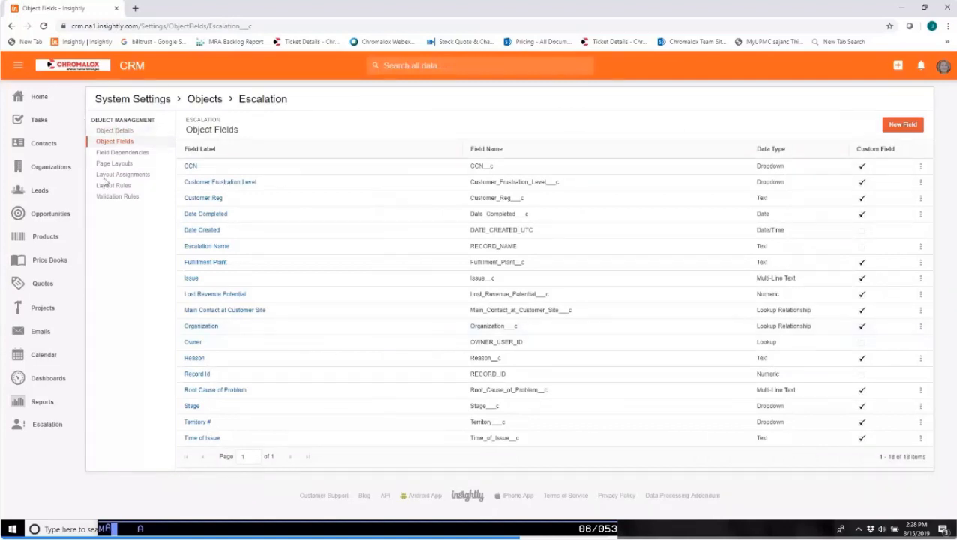
Create a Lookup Relationship field related to User, label it "User Responsible", and save it, continuing to another new field.
left_click(897, 124)
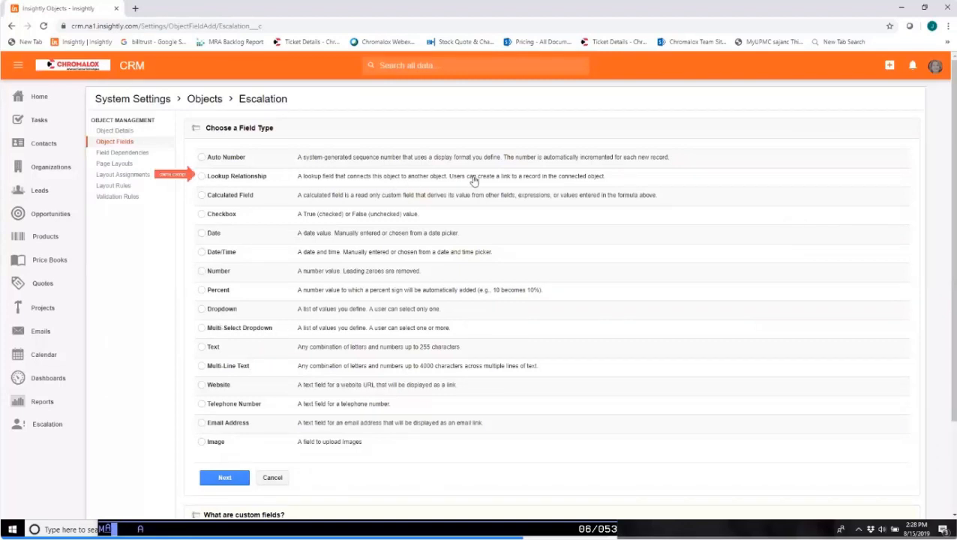
left_click(201, 178)
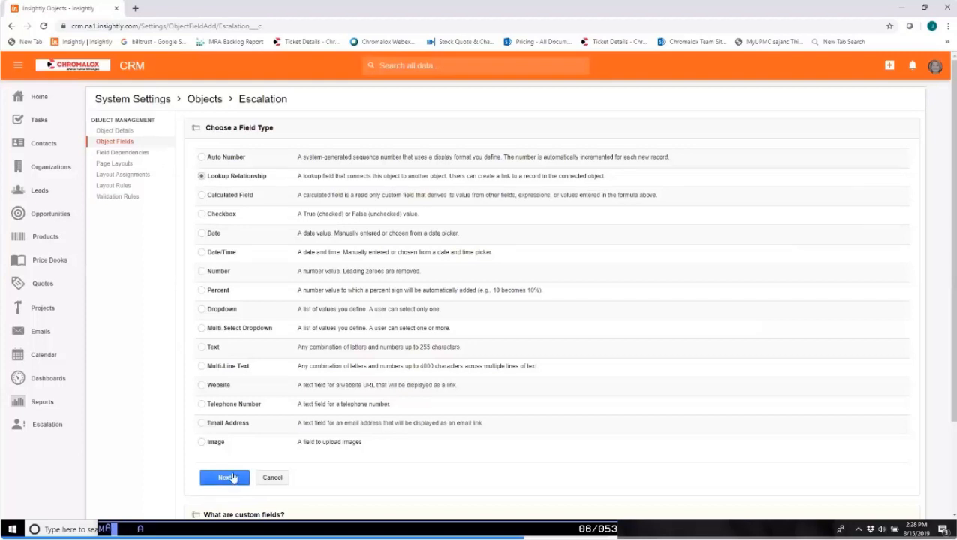
left_click(229, 477)
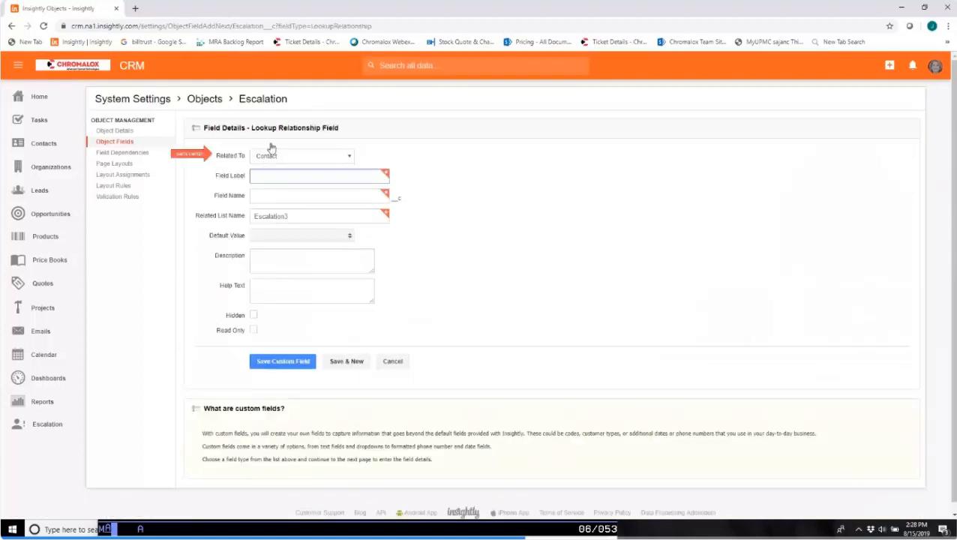
left_click(302, 155)
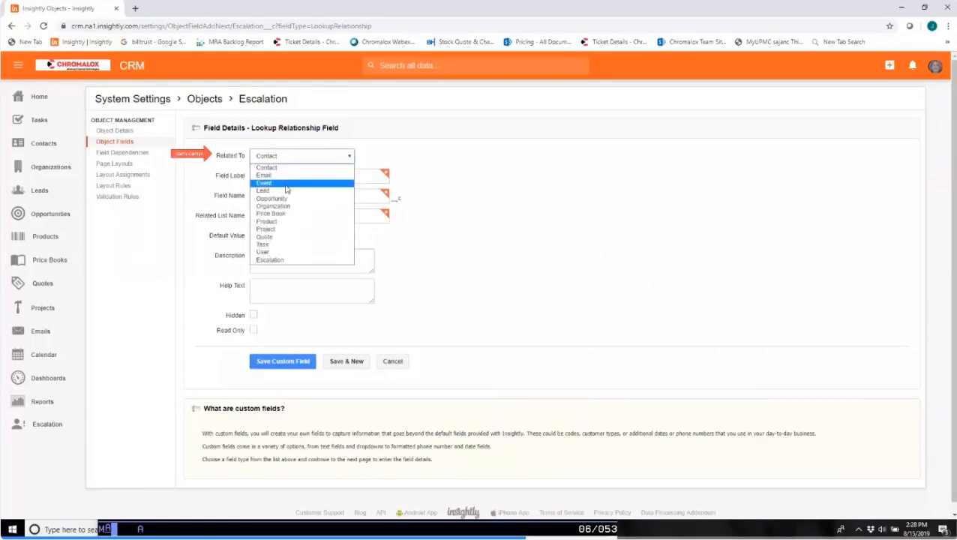
left_click(281, 254)
left_click(312, 180)
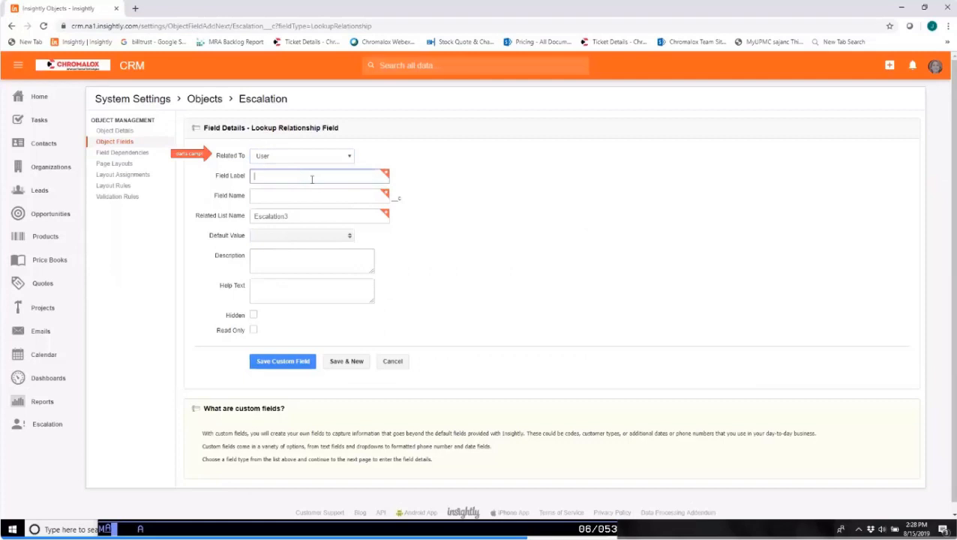
type("User Responsible")
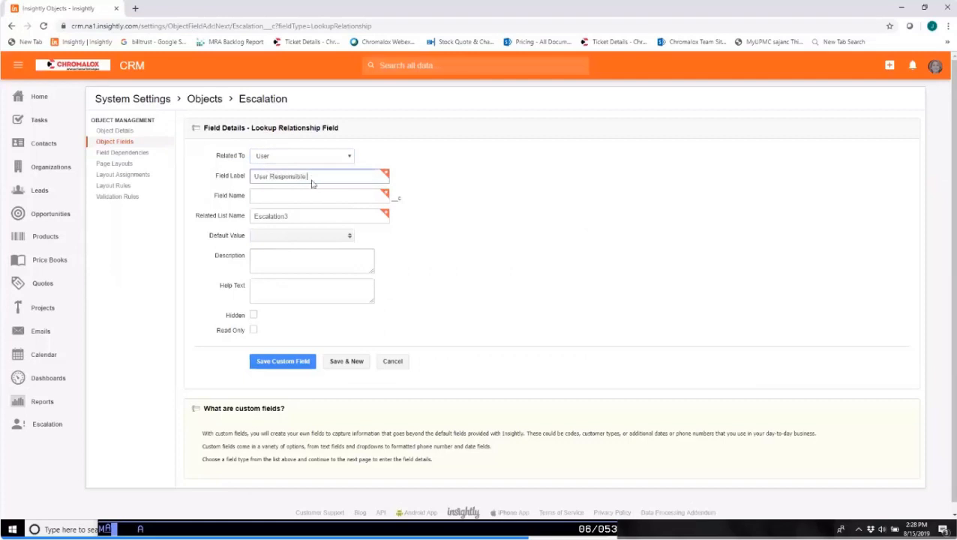
left_click(496, 230)
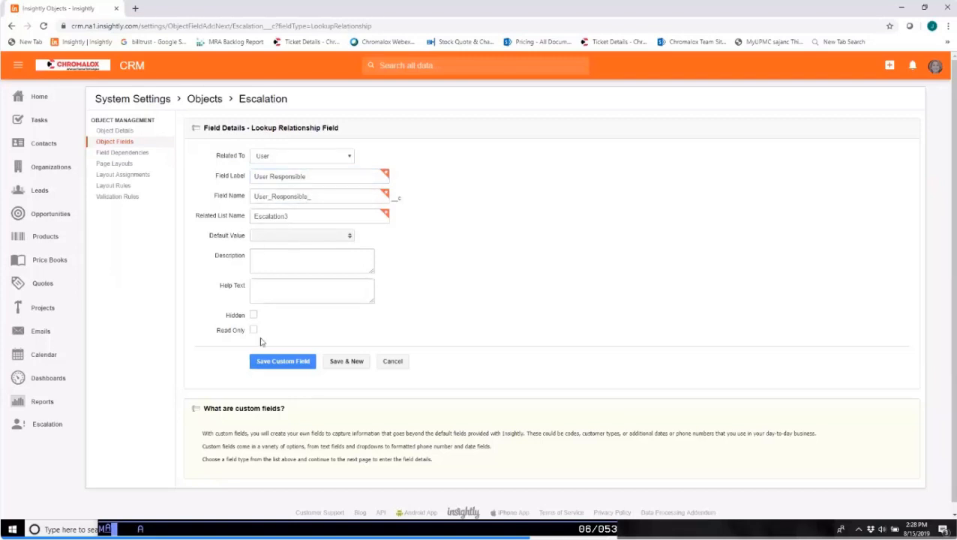
left_click(344, 363)
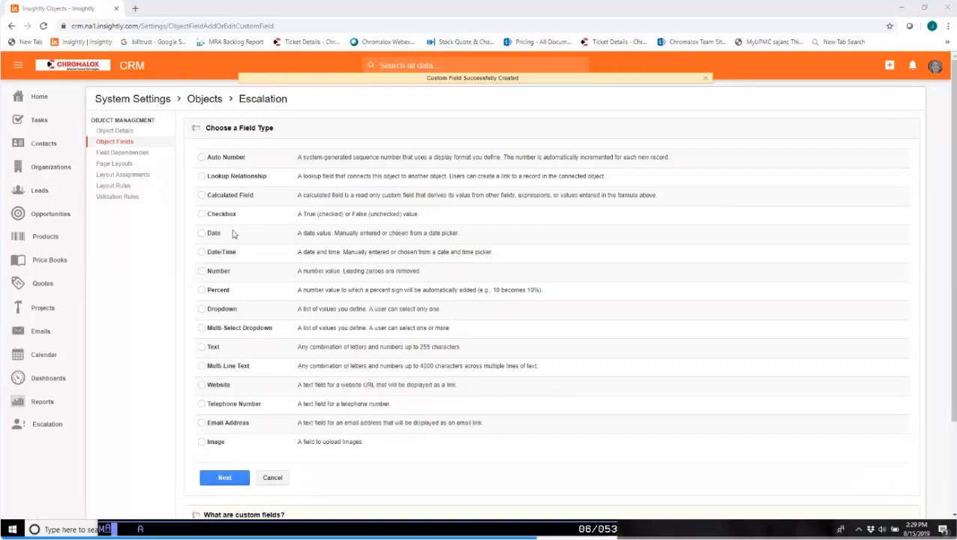
left_click(201, 176)
left_click(226, 478)
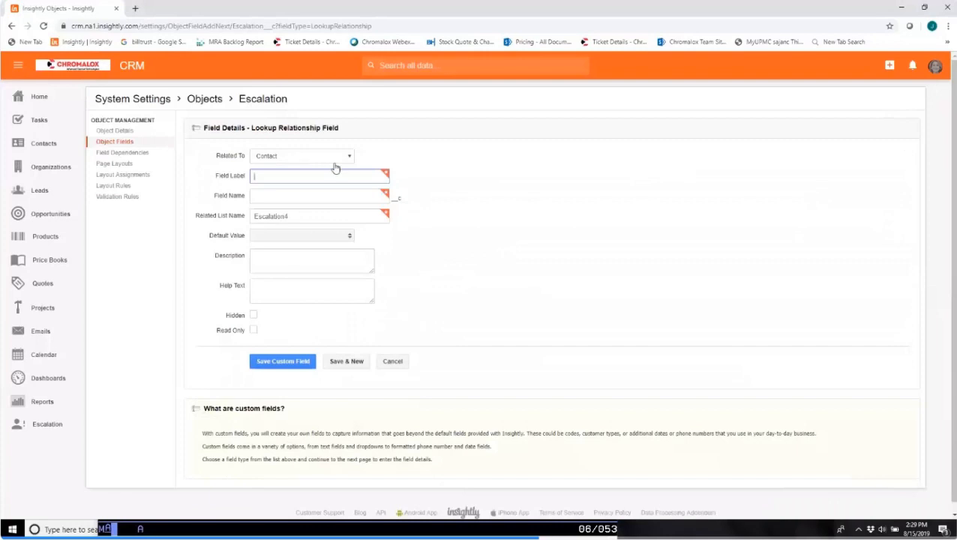
left_click(349, 156)
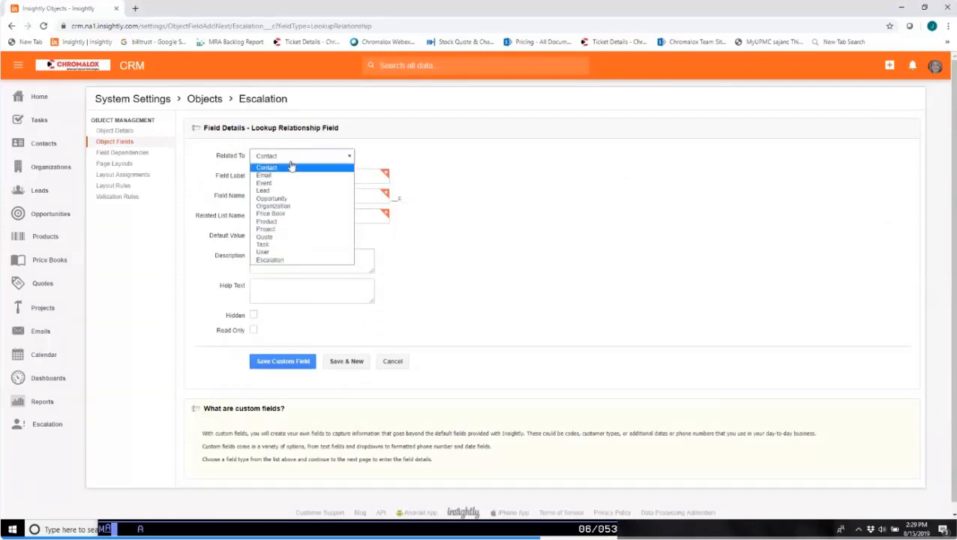
left_click(472, 159)
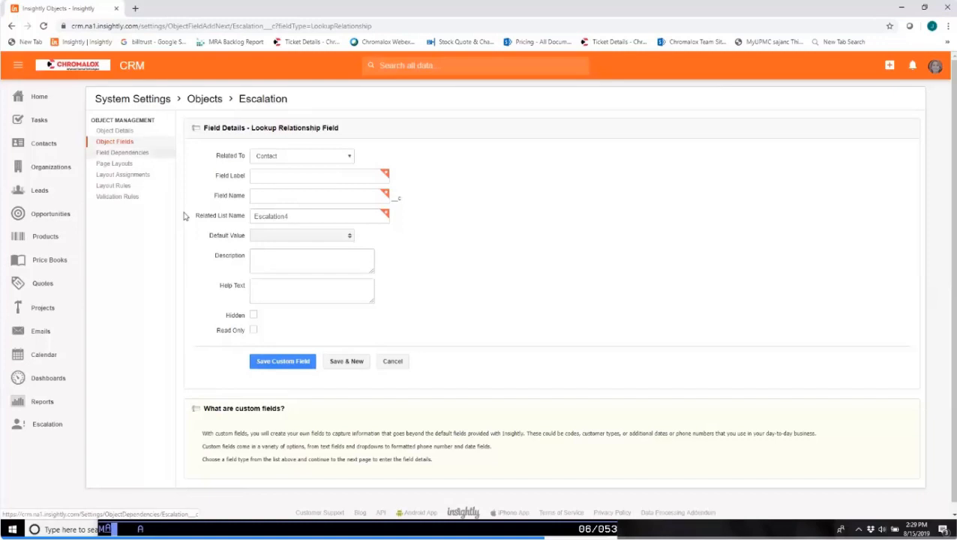
left_click(112, 141)
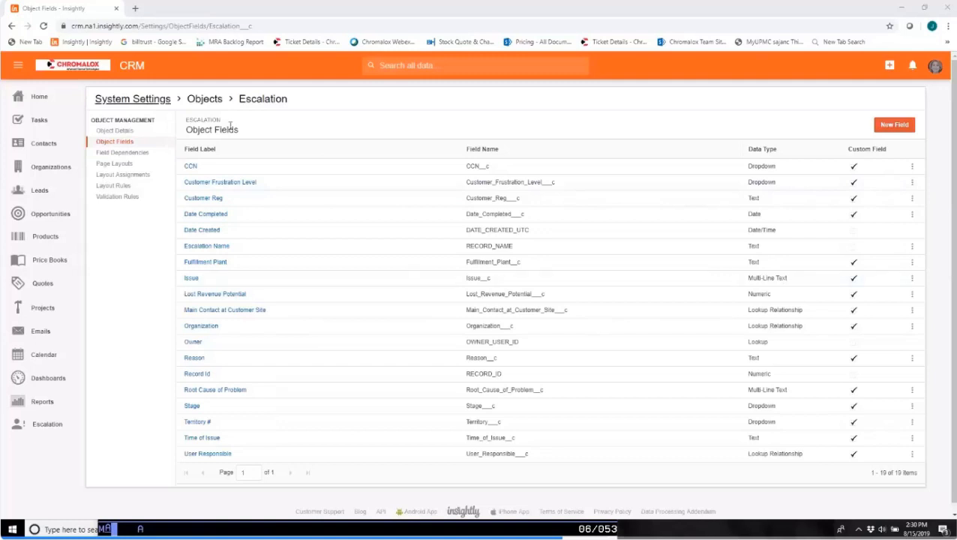
Start a new record in the Escalation list and name it "Late Delivery".
left_click(50, 425)
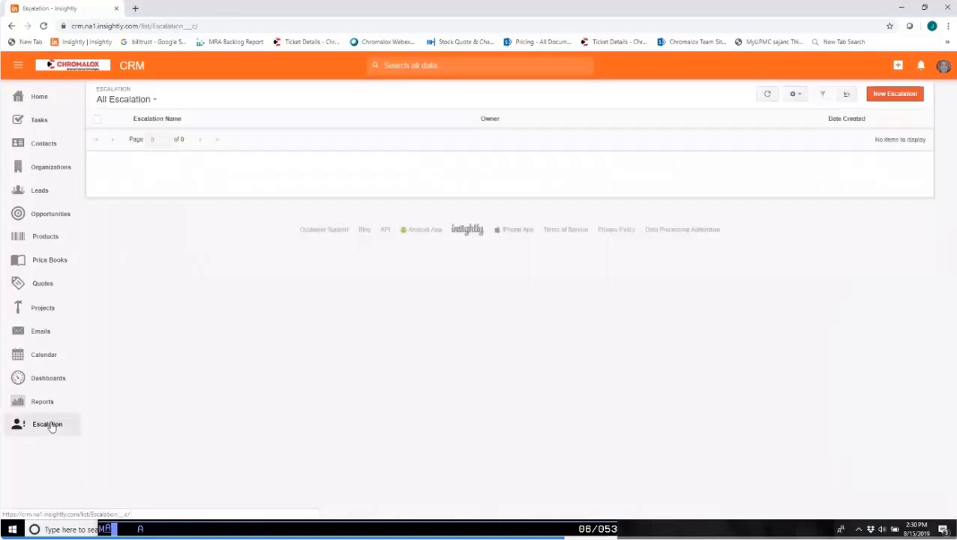
left_click(893, 95)
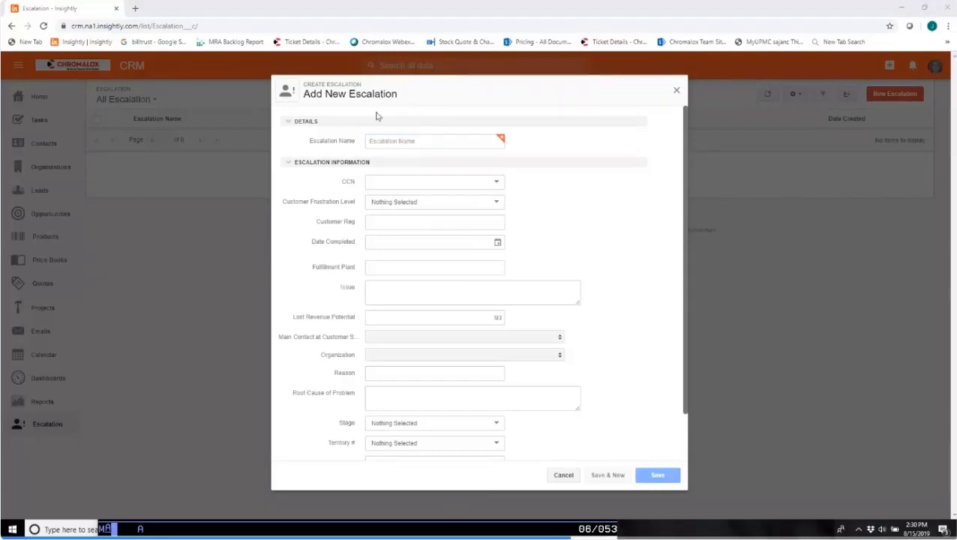
left_click(430, 140)
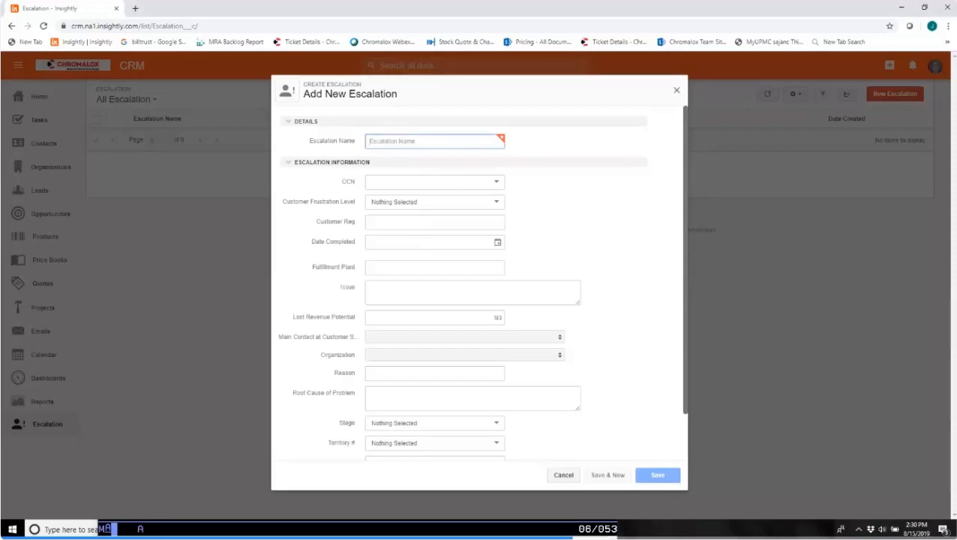
type("Late Delivery")
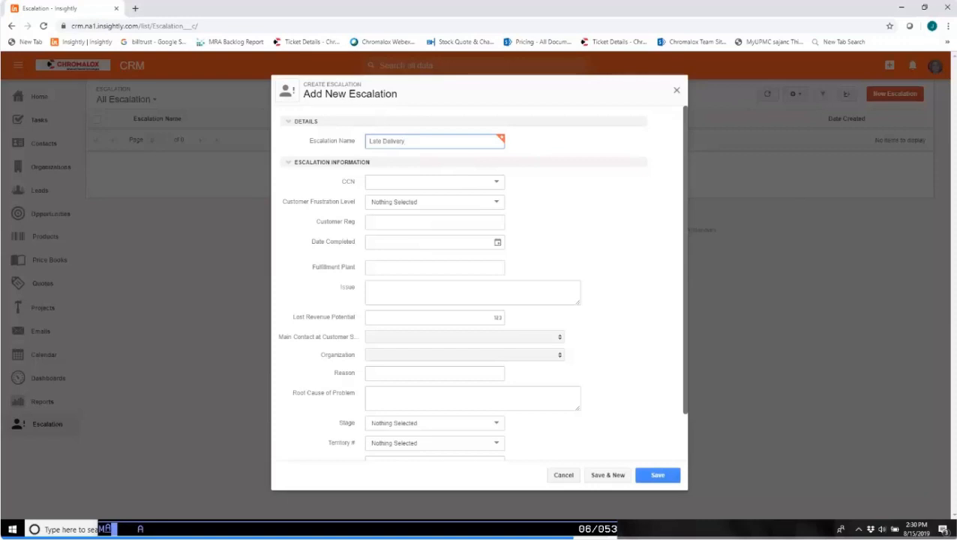
Set the escalation's CCN to 5888 and its Customer Frustration Level to "5 Very Angry".
left_click(493, 182)
left_click(380, 209)
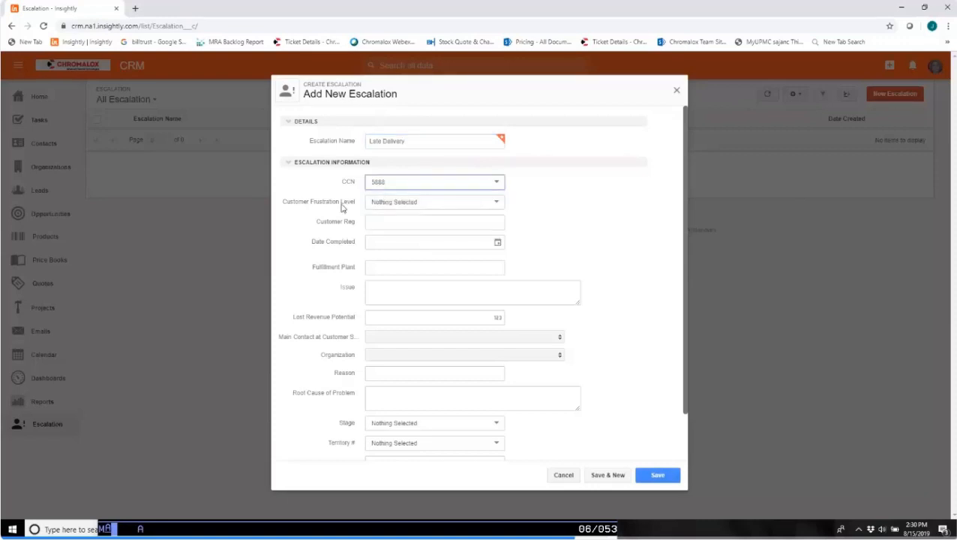
left_click(495, 202)
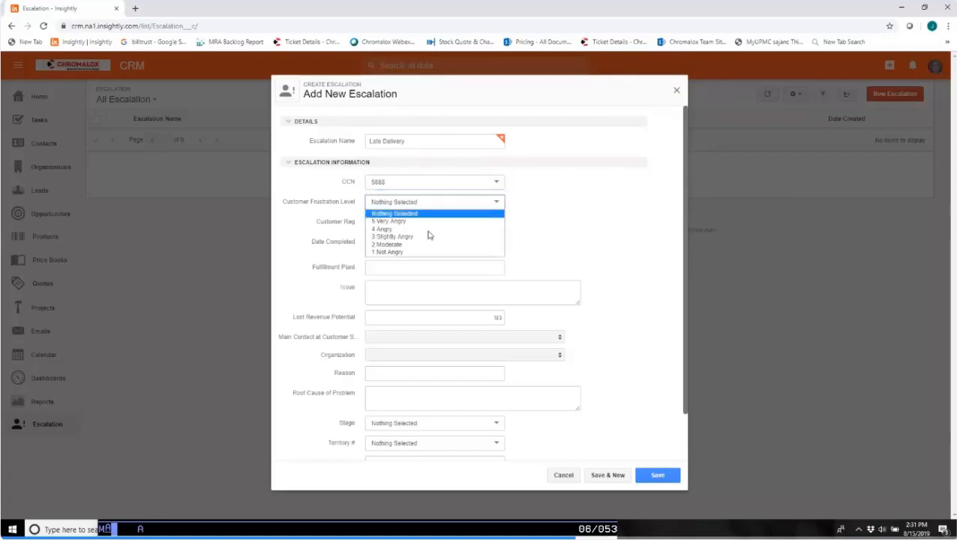
left_click(421, 221)
Paste the customer's registration number into Customer Reg and leave Date Completed empty.
left_click(350, 223)
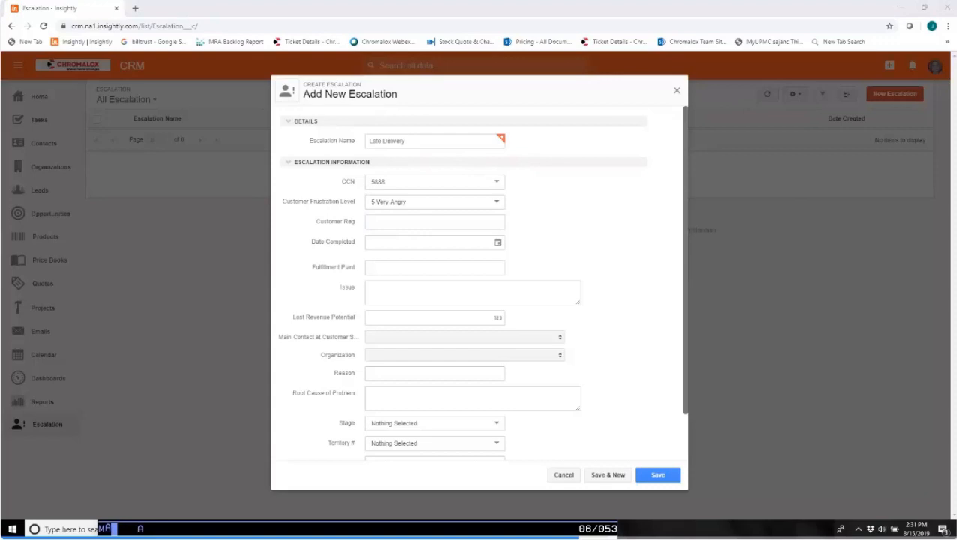
left_click(369, 219)
type("64255")
left_click(395, 243)
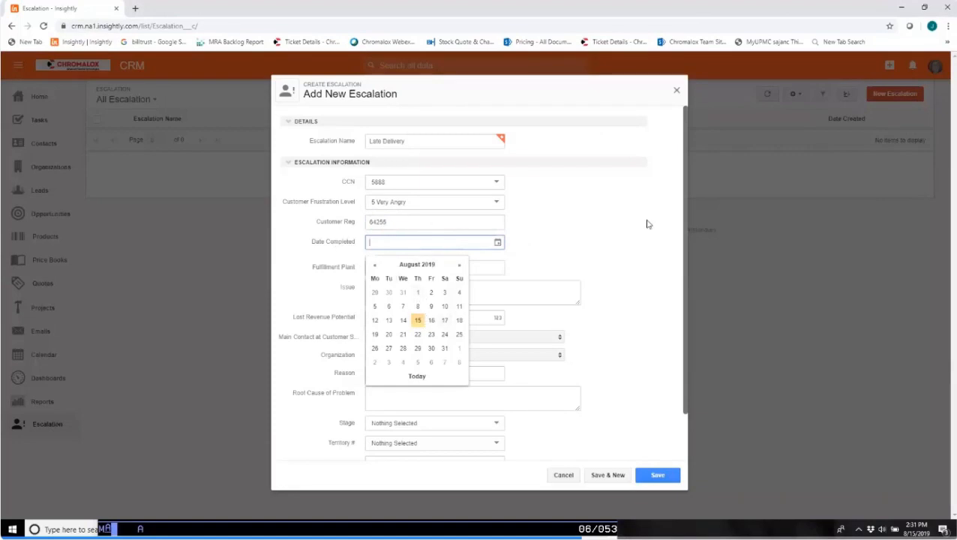
left_click(568, 203)
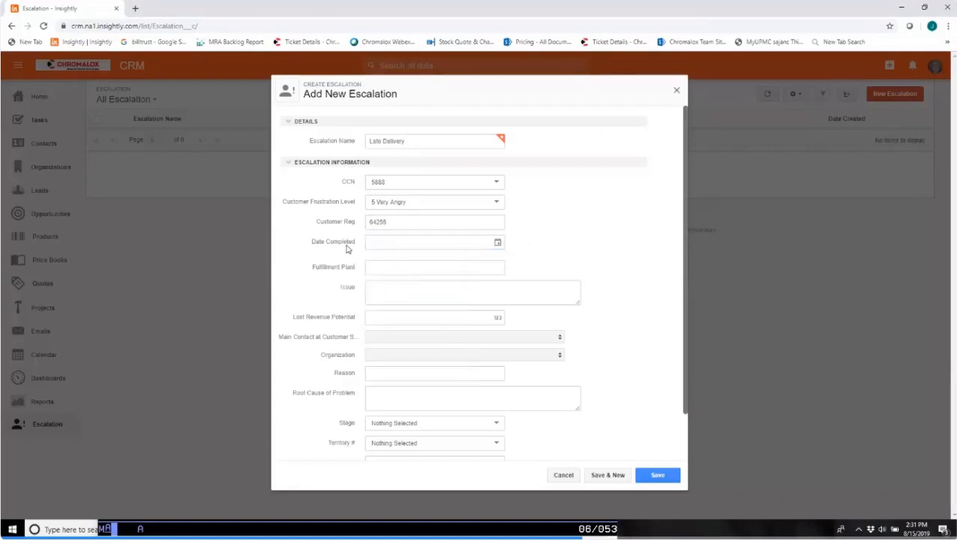
Enter "Laredo" as the Fulfillment Plant and change the Escalation Name to "Unreliable Delivery".
left_click(379, 272)
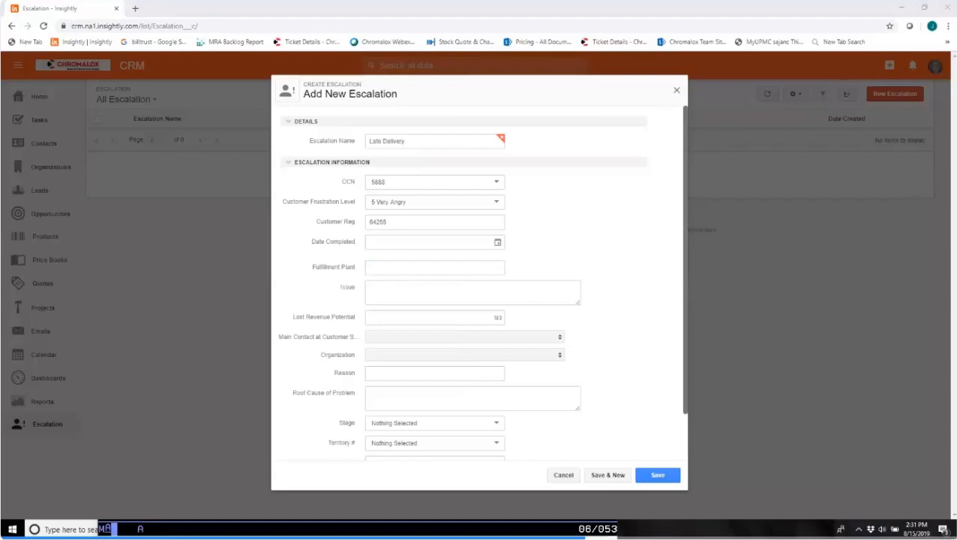
left_click(382, 265)
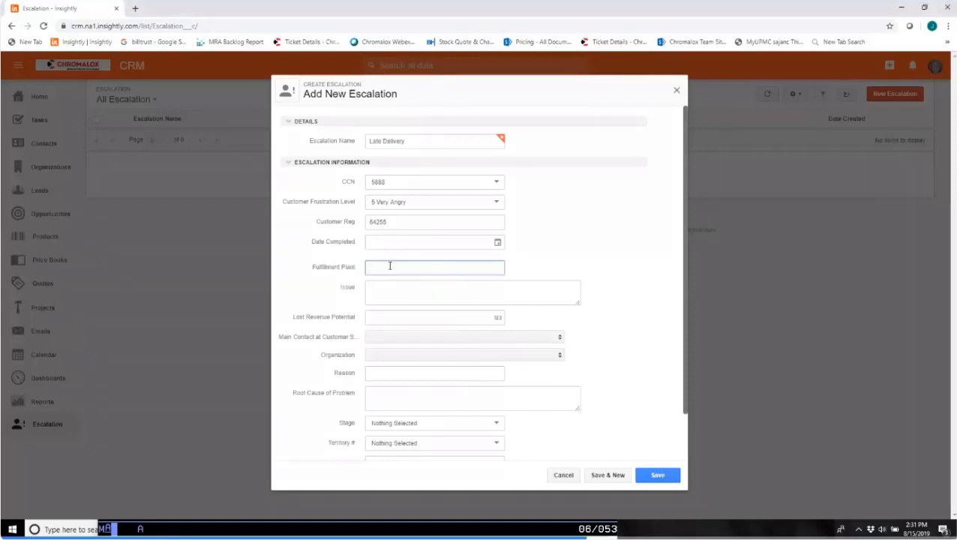
type("LLaredo")
left_click(381, 285)
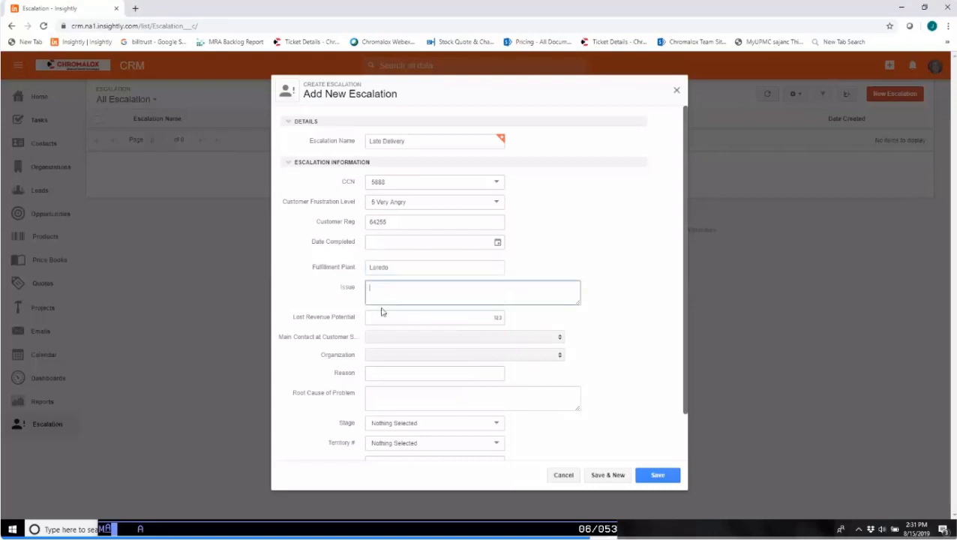
triple_click(405, 142)
type("Unreliable Delivery")
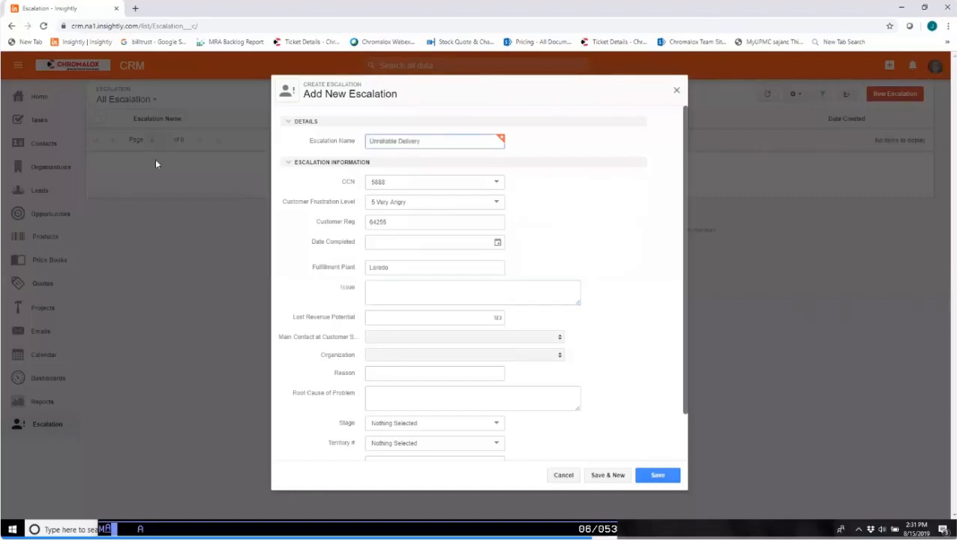
Paste the Issue description that begins "Letter from attorney for LDs arrived 8/1".
left_click(456, 289)
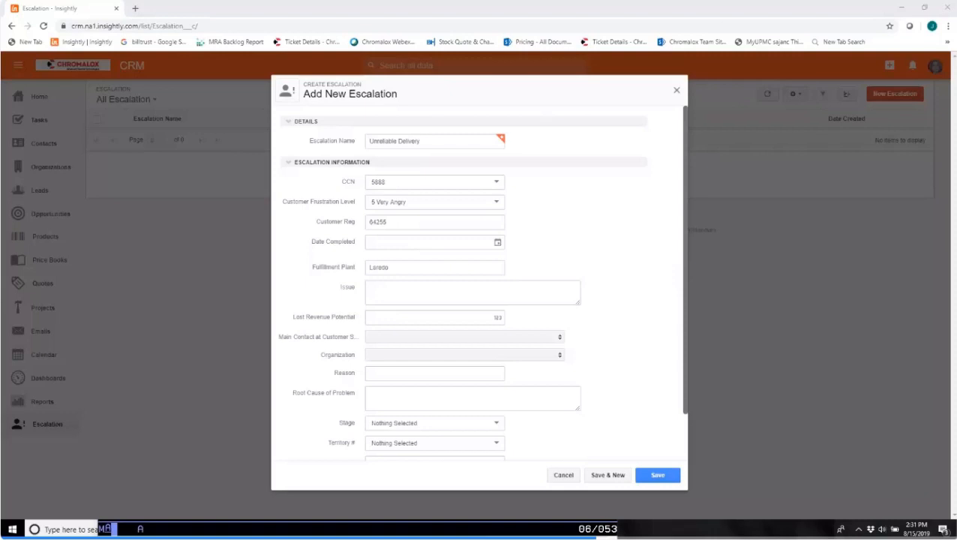
left_click(406, 282)
key("ctrl+v")
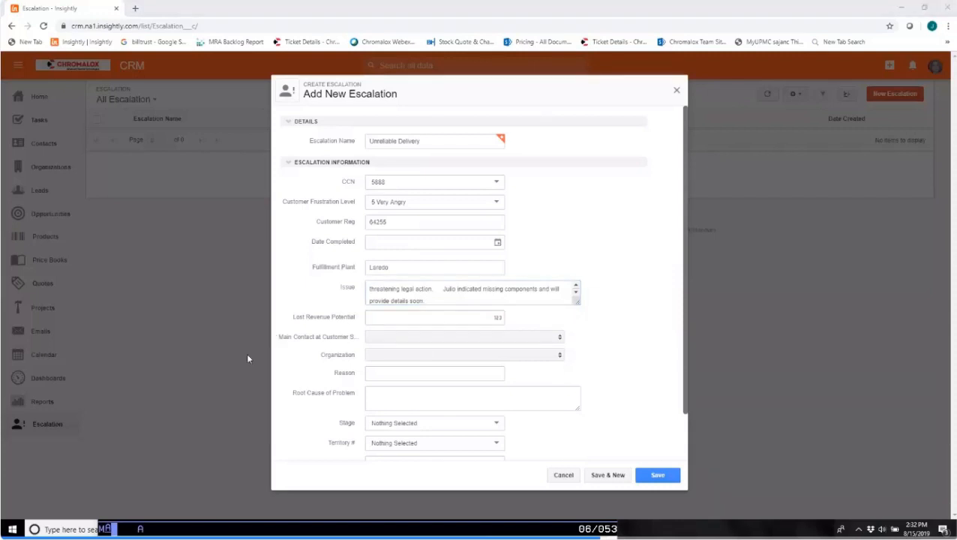
Enter $100,000 as the Lost Revenue Potential, review the Issue text and try to save the escalation.
left_click(422, 315)
type("888")
key("BackSpace")
key("BackSpace")
key("BackSpace")
type("$100")
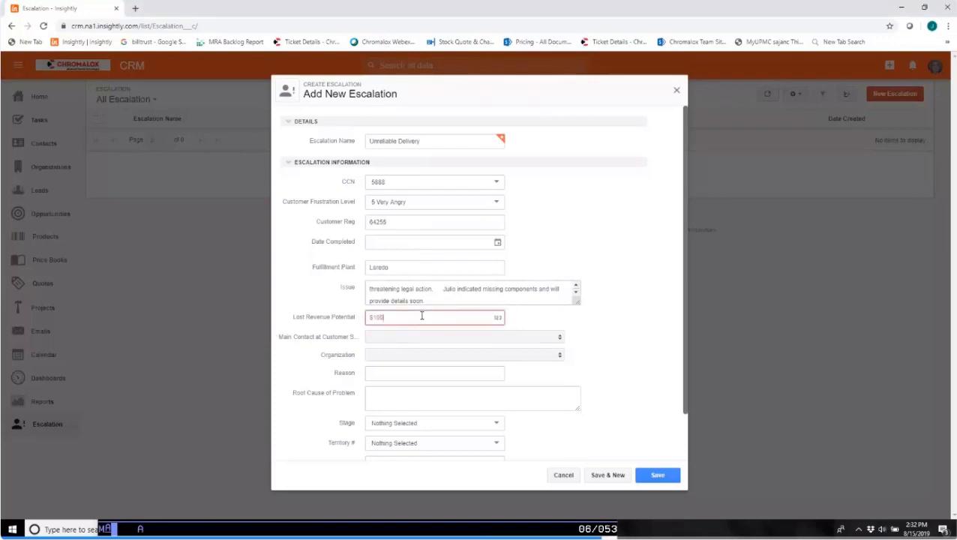
type(",000")
left_click(482, 300)
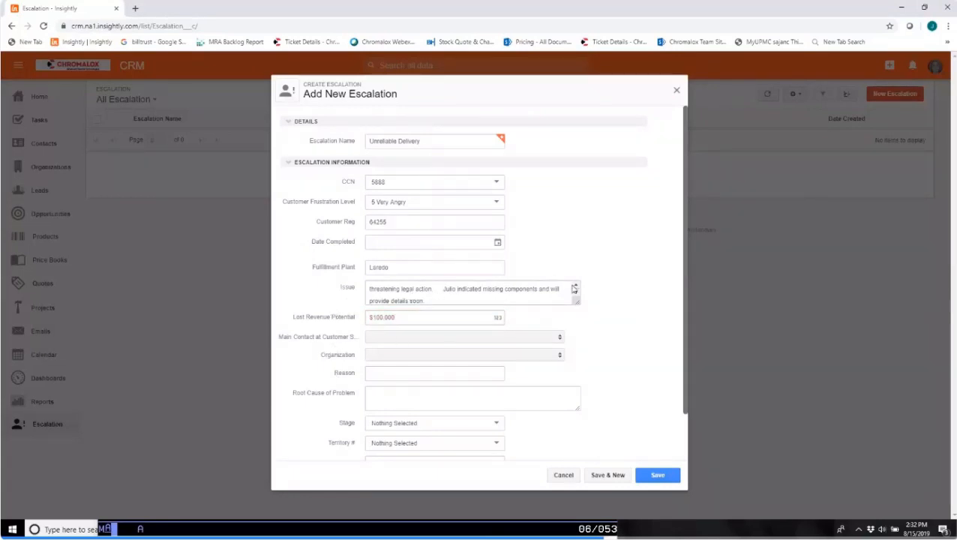
scroll(575, 287, "up", 2)
left_click(660, 479)
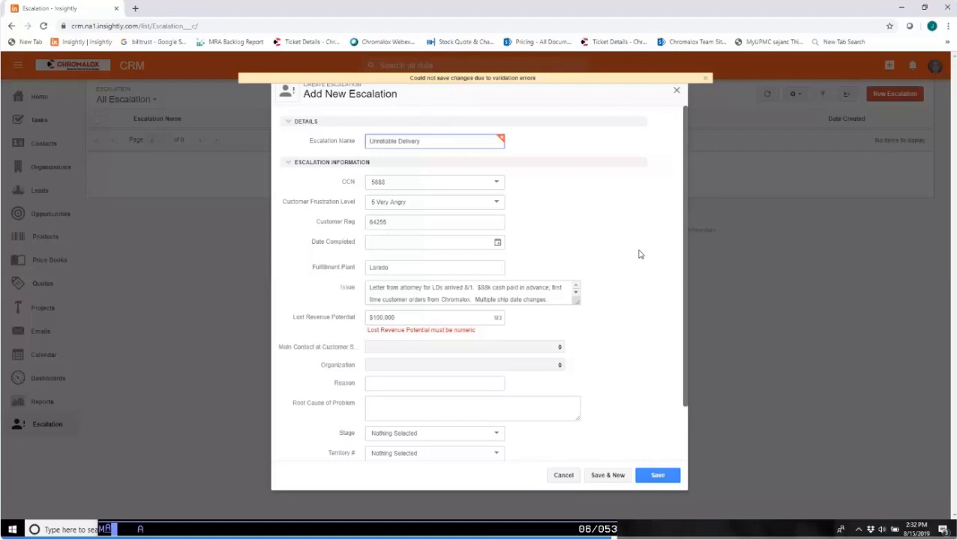
Remove the dollar sign and comma so the Lost Revenue Potential is 100000, and save the escalation.
left_click_drag(374, 317, 348, 316)
key("BackSpace")
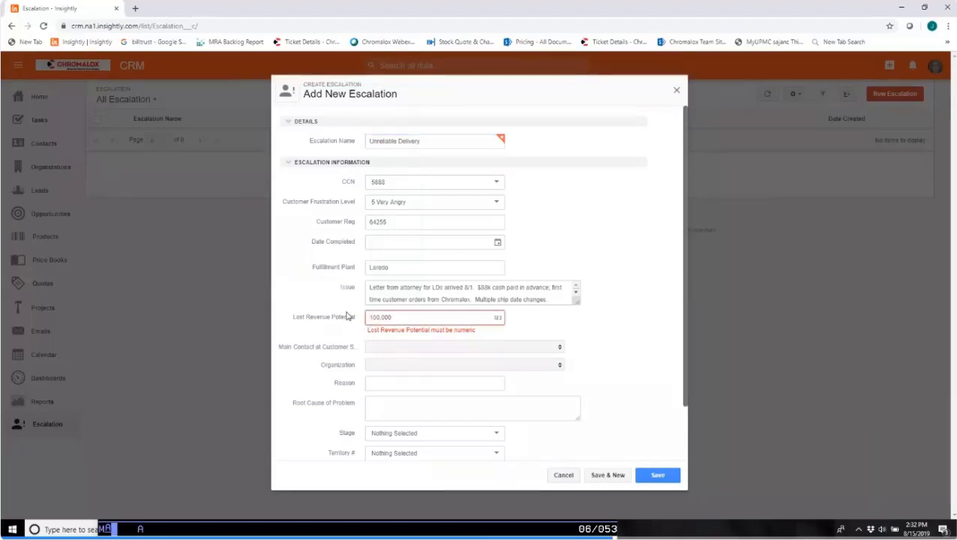
left_click(660, 476)
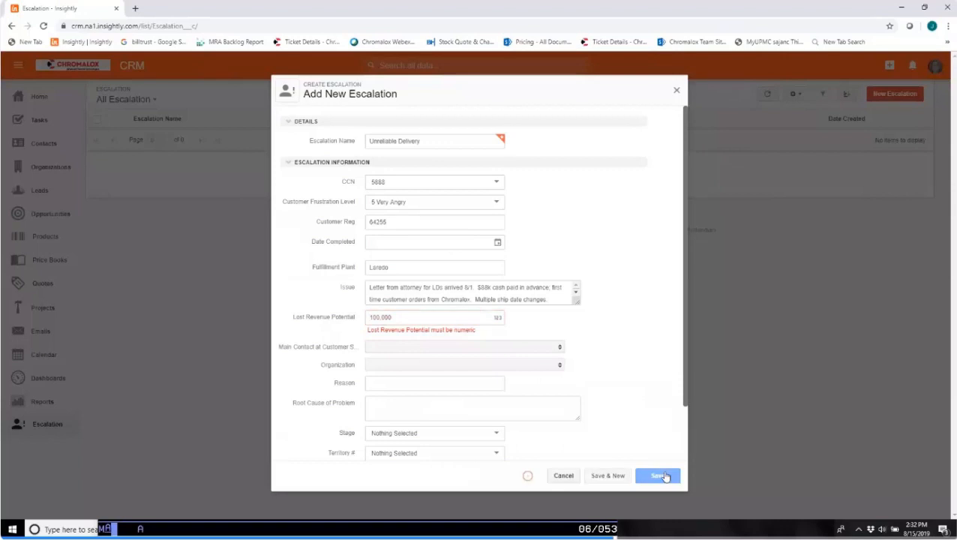
left_click(382, 317)
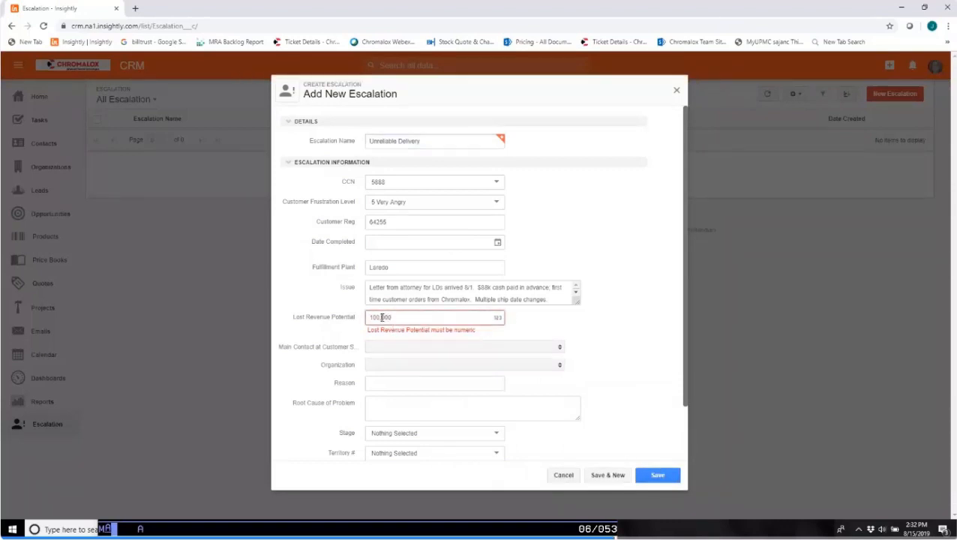
key("BackSpace")
left_click(658, 476)
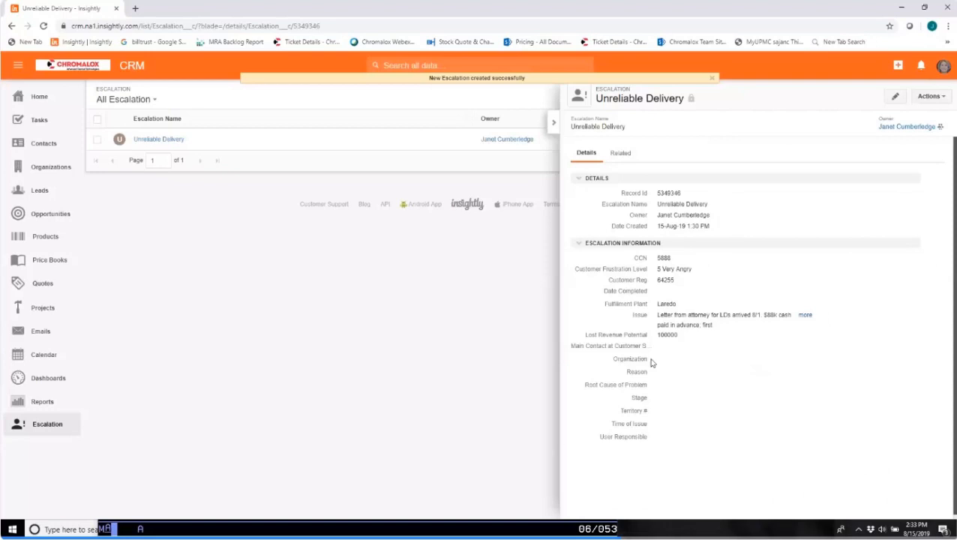
Widen the "Unreliable Delivery" record pane and check its related items before returning to the details.
left_click_drag(556, 358, 218, 368)
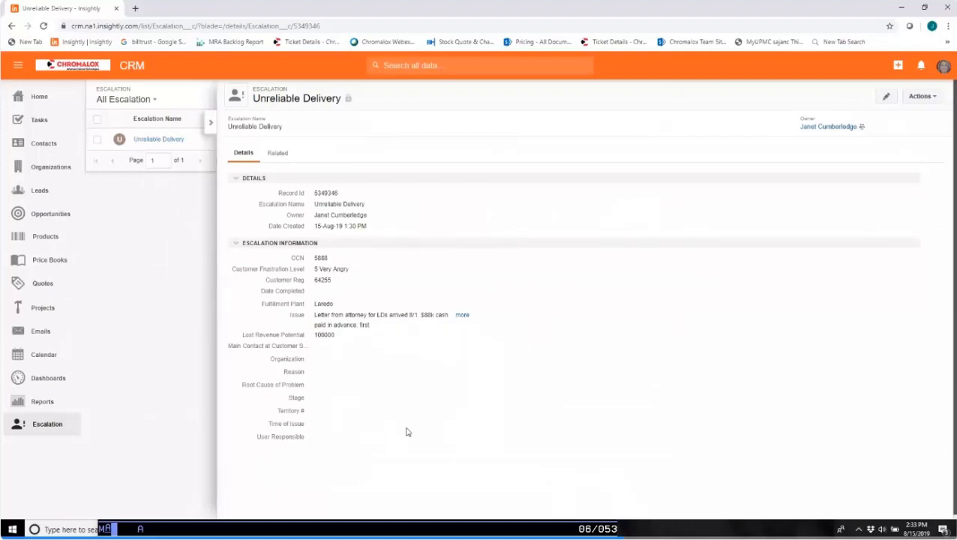
left_click(280, 153)
left_click(242, 154)
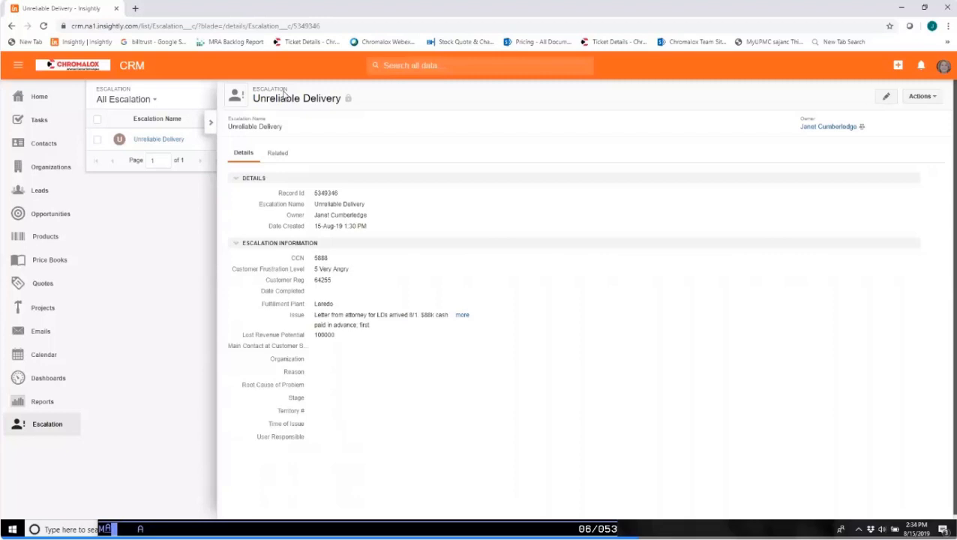
Open the Escalation object's field list in the system settings.
left_click(943, 66)
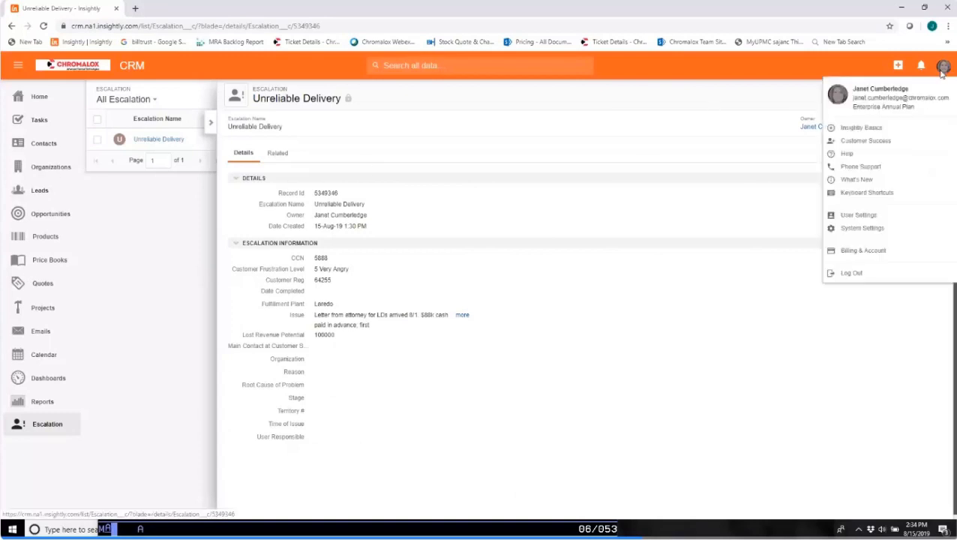
left_click(878, 228)
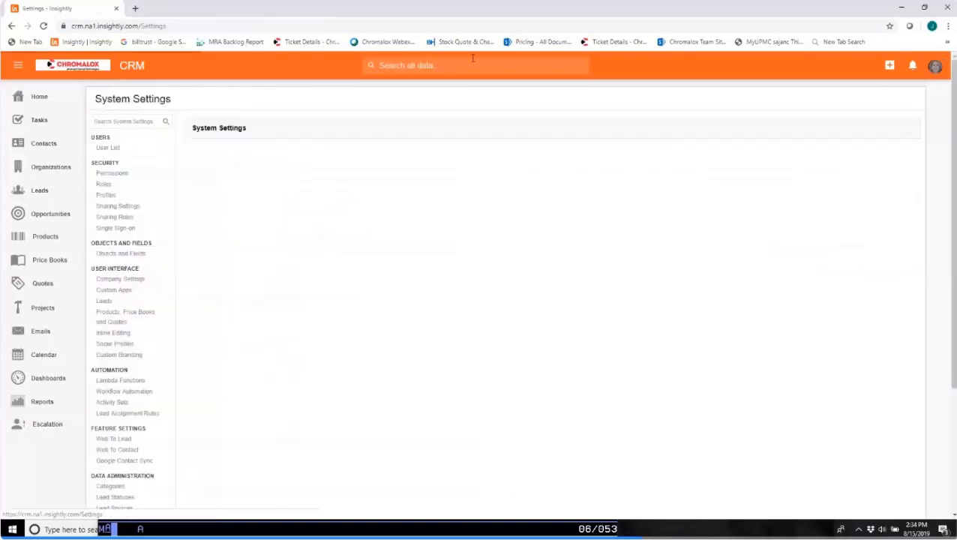
left_click(121, 254)
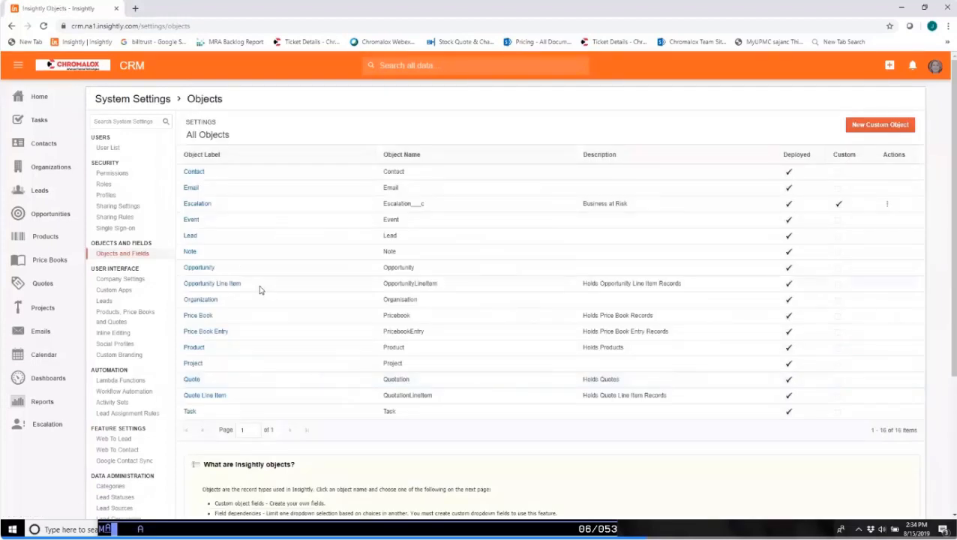
left_click(198, 204)
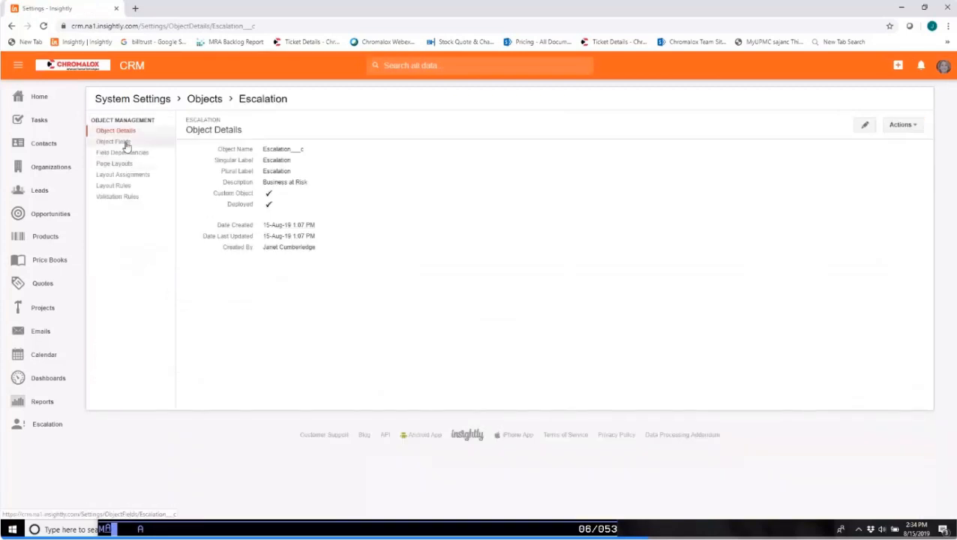
left_click(128, 144)
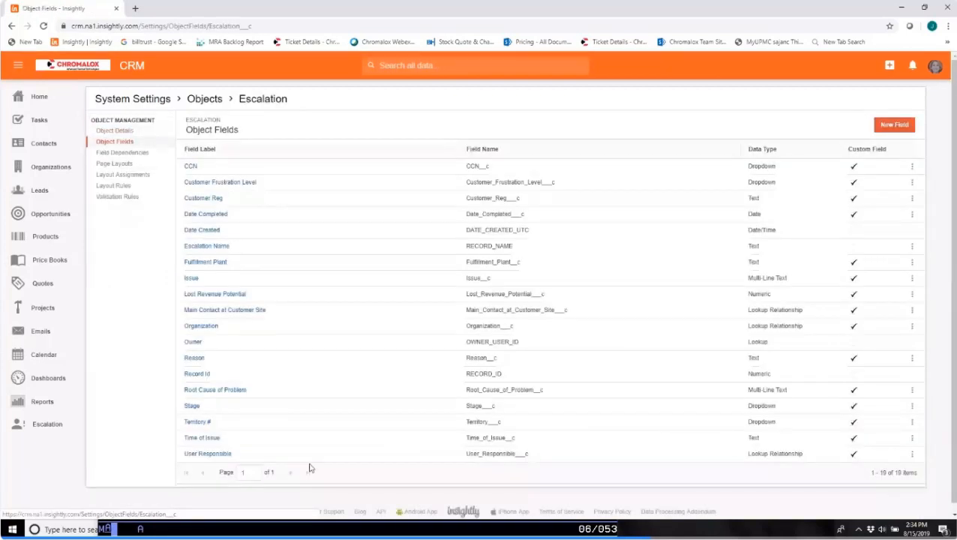
Create a Date field labelled "Follow up date" on the Escalation object and save it.
left_click(904, 124)
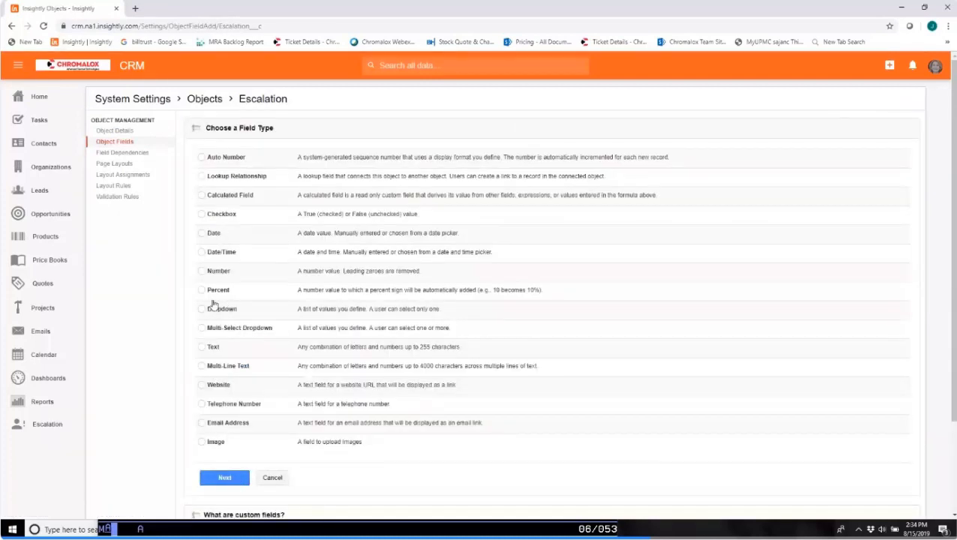
left_click(201, 234)
left_click(225, 477)
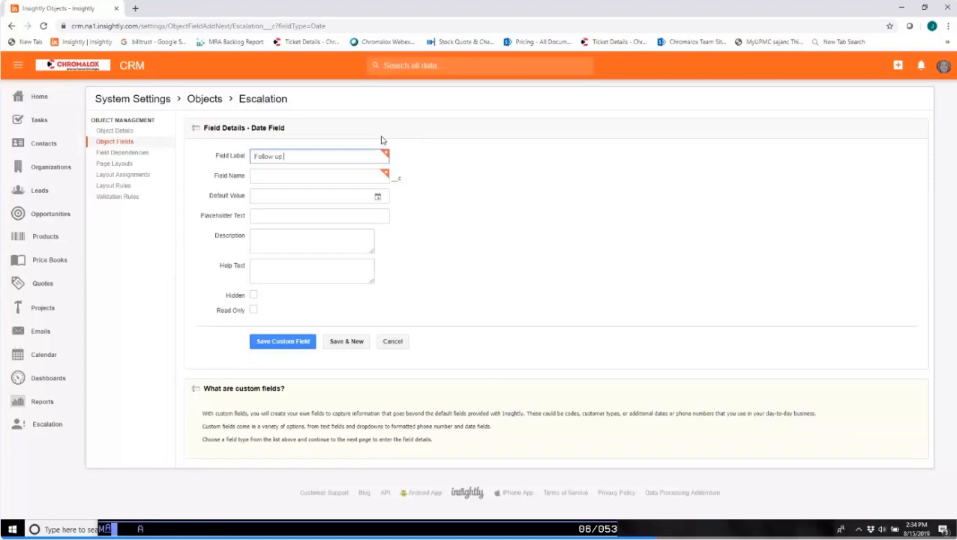
type("ate")
left_click(310, 178)
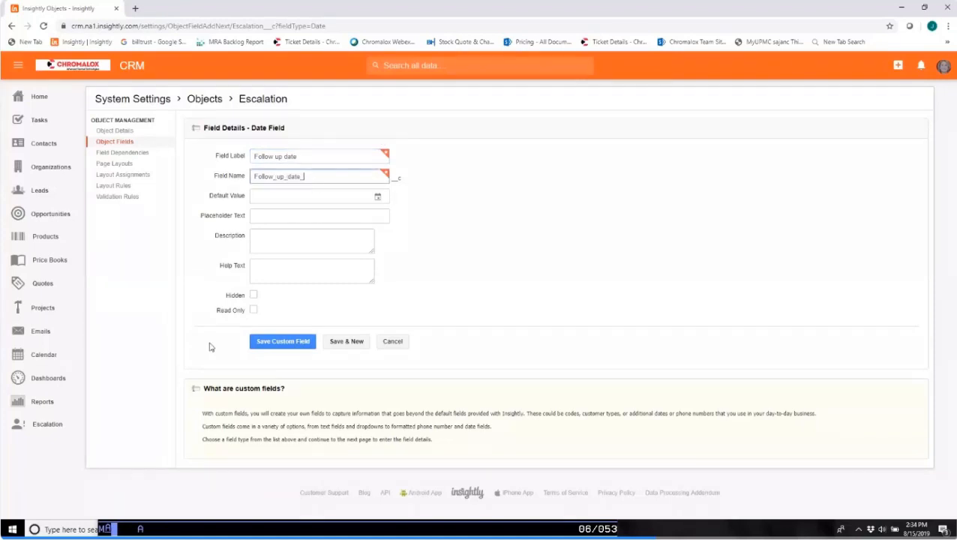
left_click(285, 342)
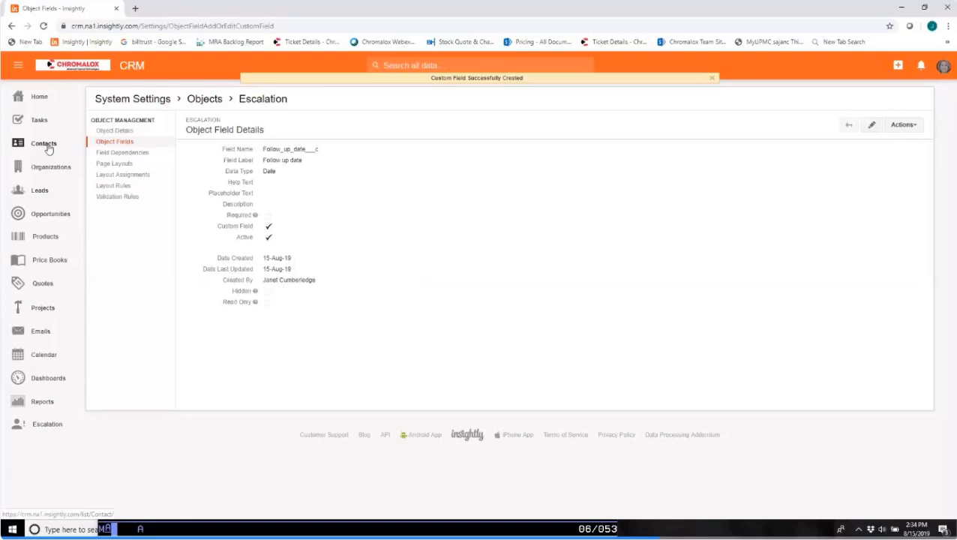
Start a new workflow automation process in the system settings and name it "Escalation Follow Up".
left_click(943, 66)
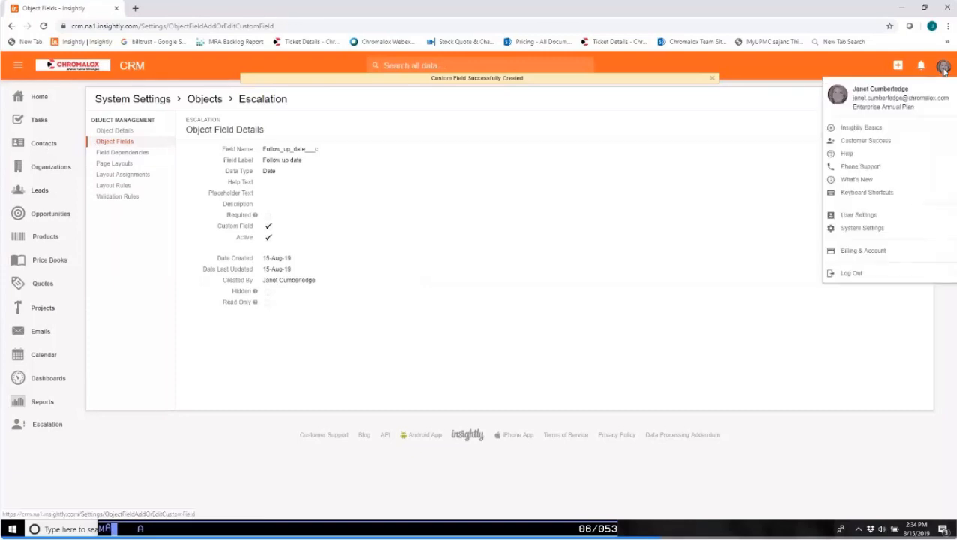
left_click(887, 228)
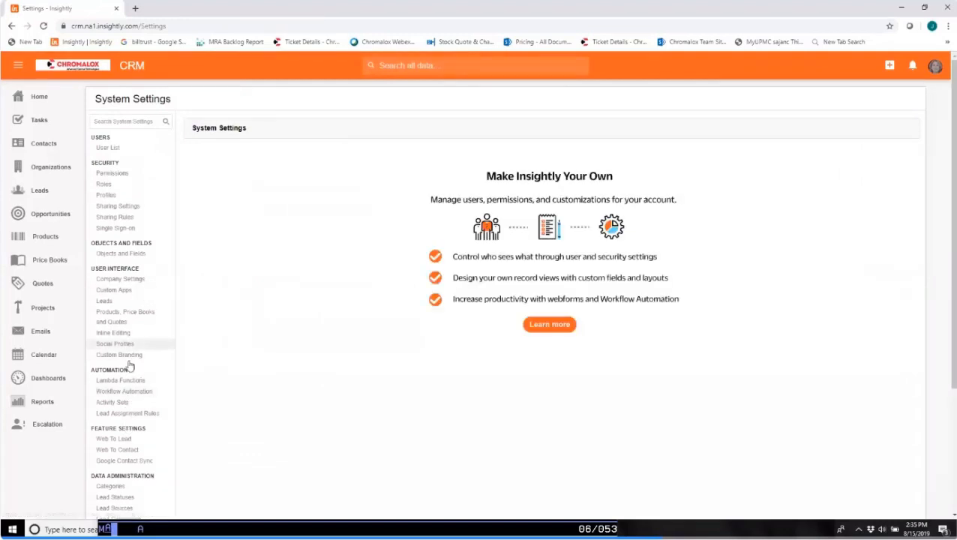
left_click(124, 393)
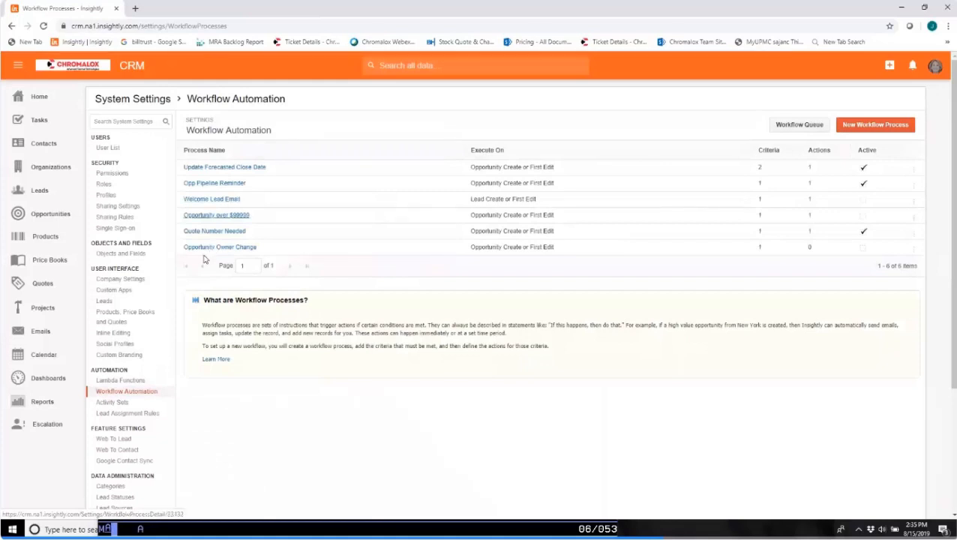
left_click(882, 126)
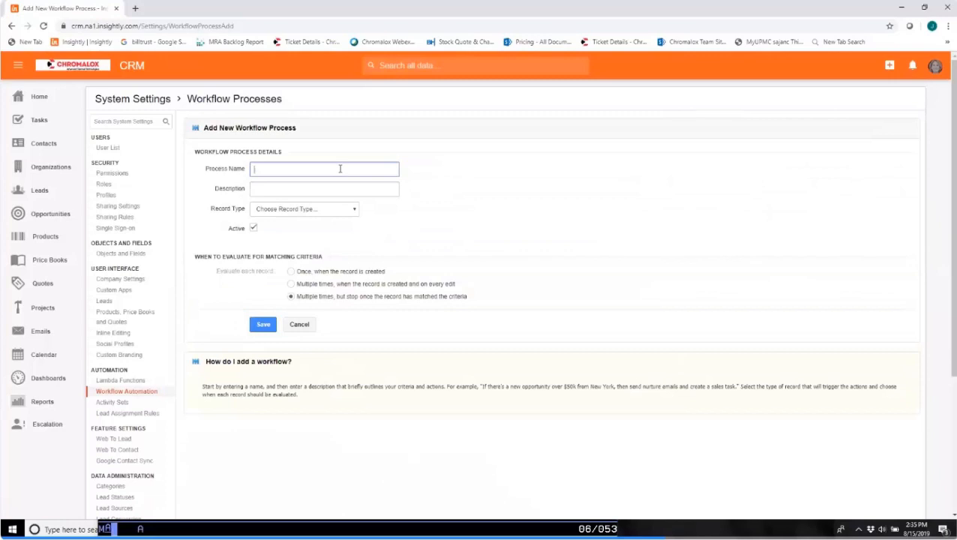
type("Escalation Follow Up")
Describe the workflow process as "Date user notified to follow up on escalation" and set its record type to Escalation.
left_click(343, 190)
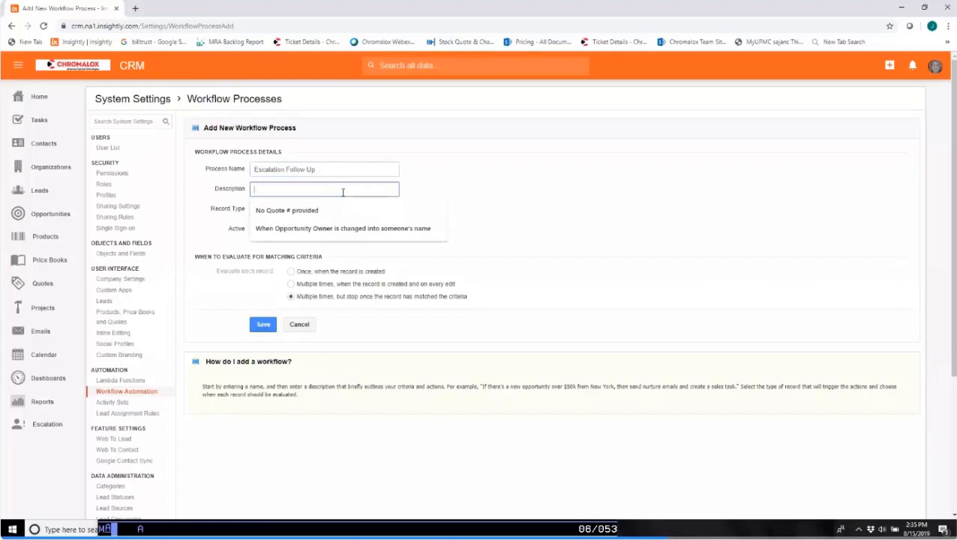
type("Follow u")
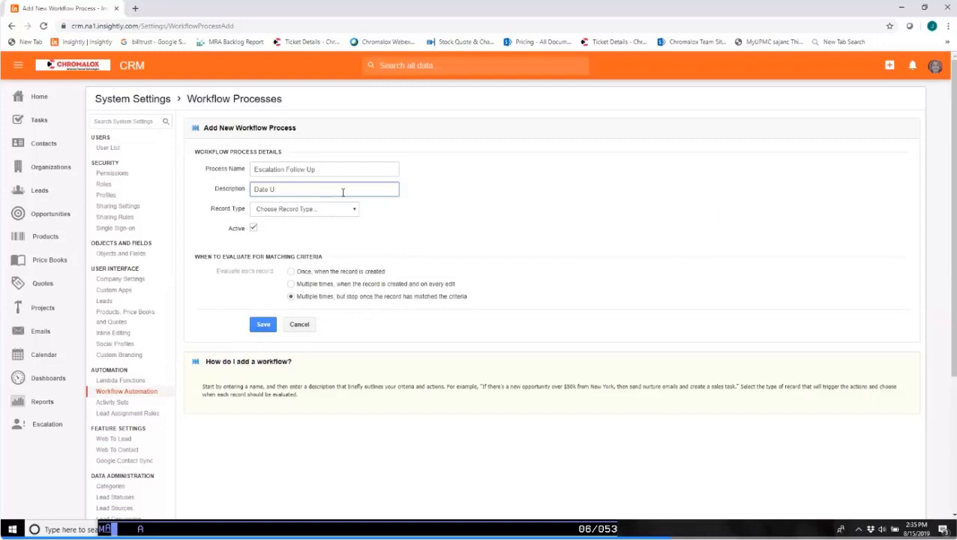
type("r notified to follow up on escalation")
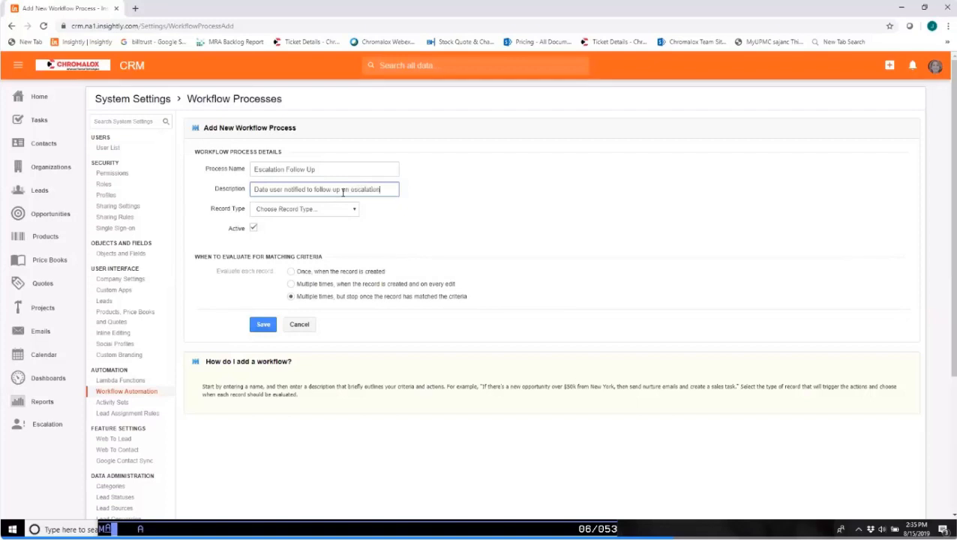
left_click(336, 209)
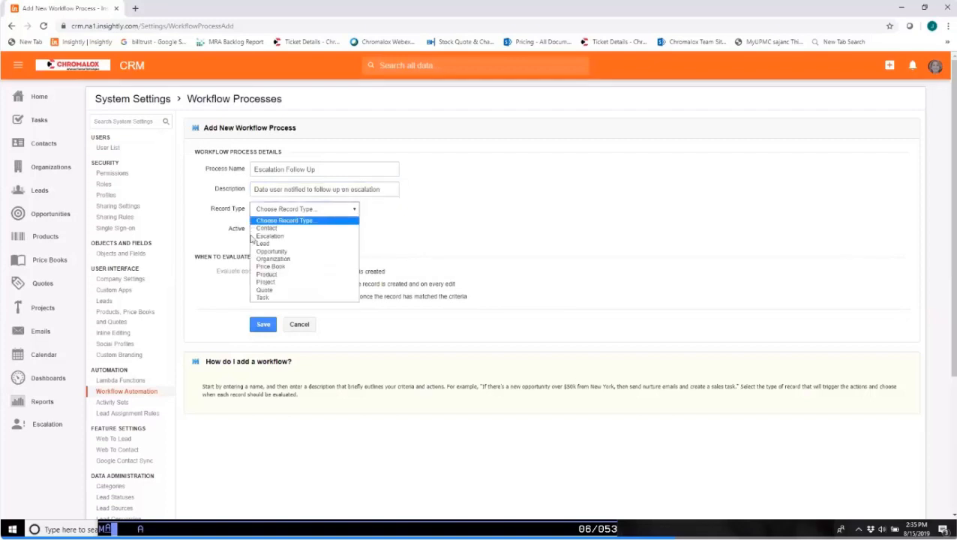
left_click(307, 237)
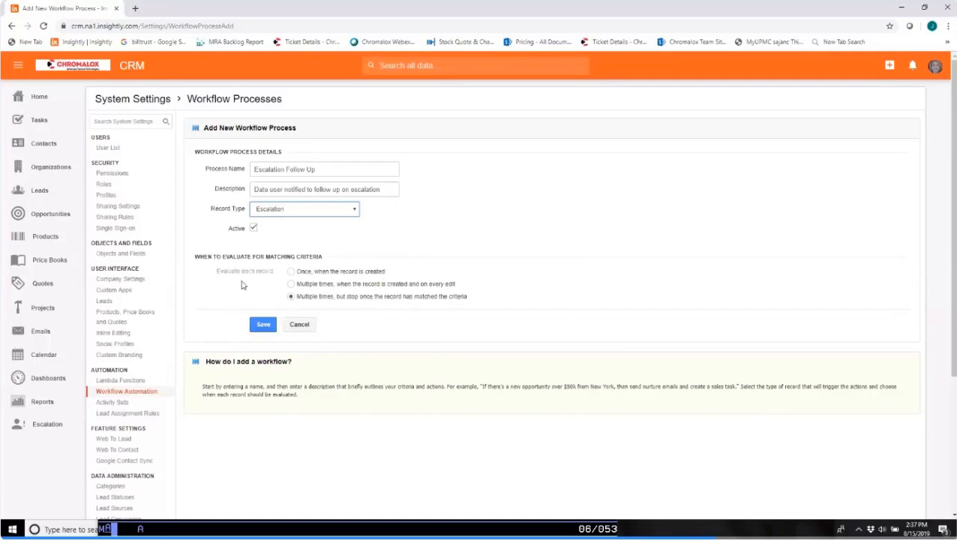
Save the Escalation Follow Up workflow process and start adding criteria to it.
left_click(268, 332)
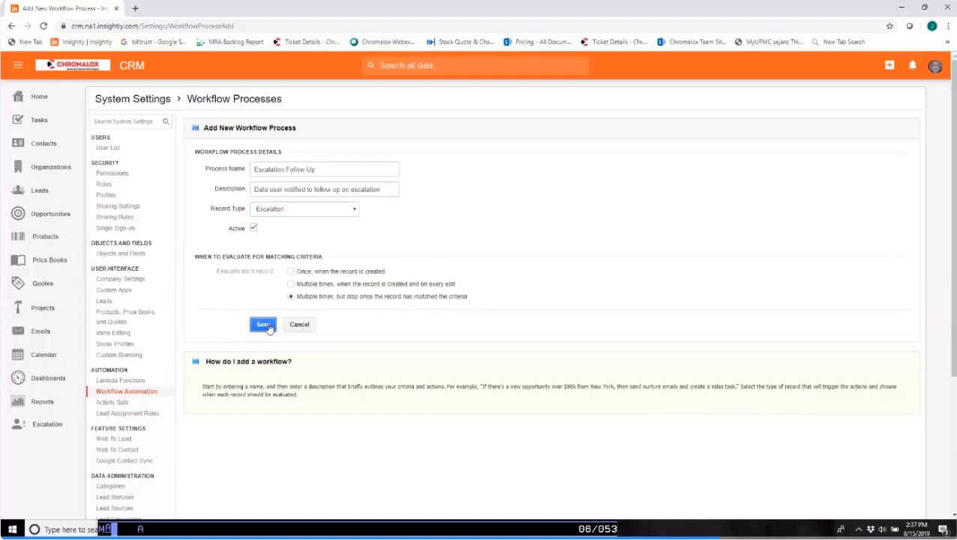
left_click(264, 325)
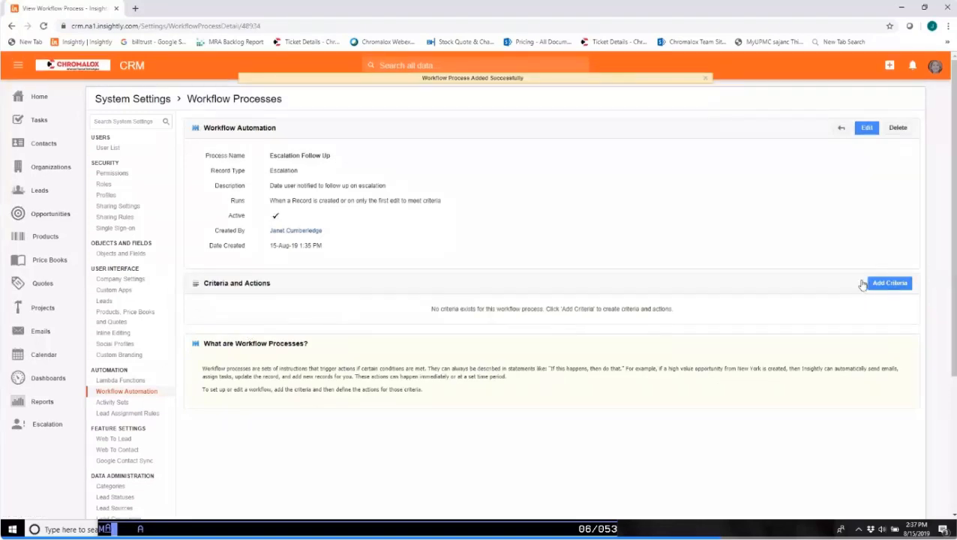
left_click(890, 283)
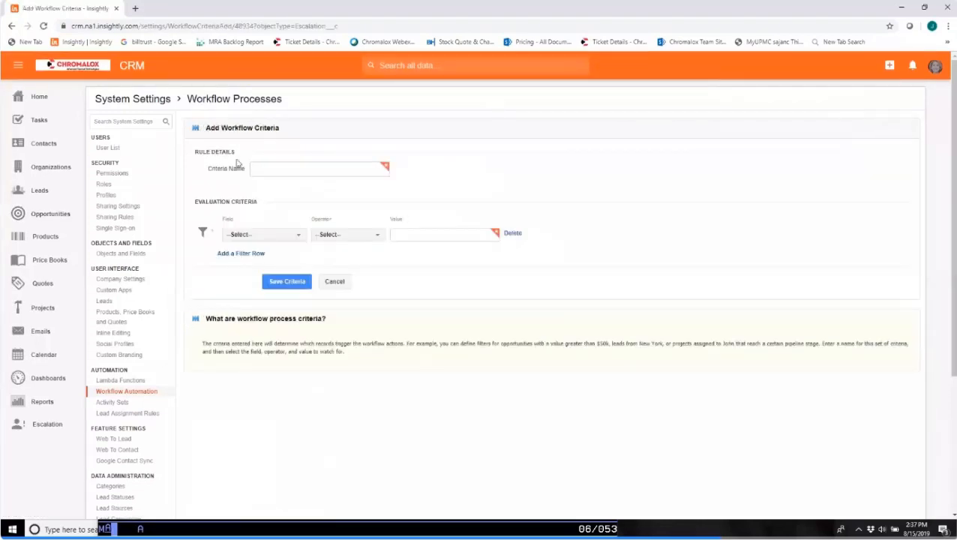
left_click(269, 168)
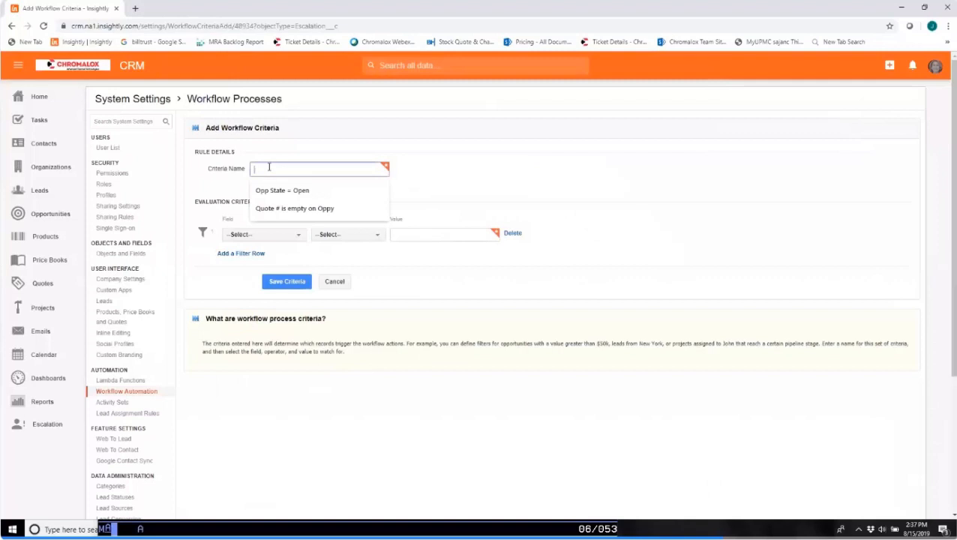
type("Create")
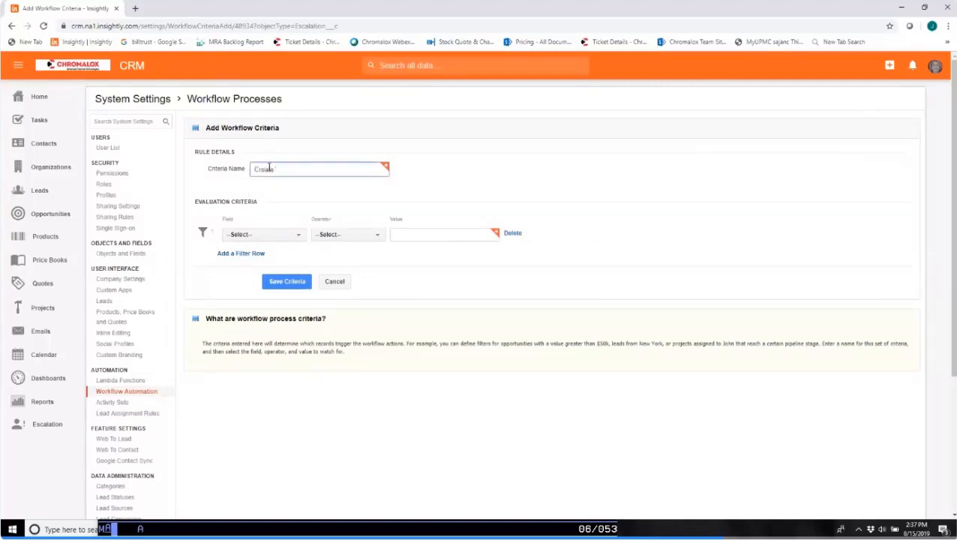
key("BackSpace")
key("BackSpace")
key("BackSpace")
key("BackSpace")
key("BackSpace")
key("BackSpace")
key("BackSpace")
Set the workflow's evaluation criteria to Follow up date is not empty.
left_click(299, 237)
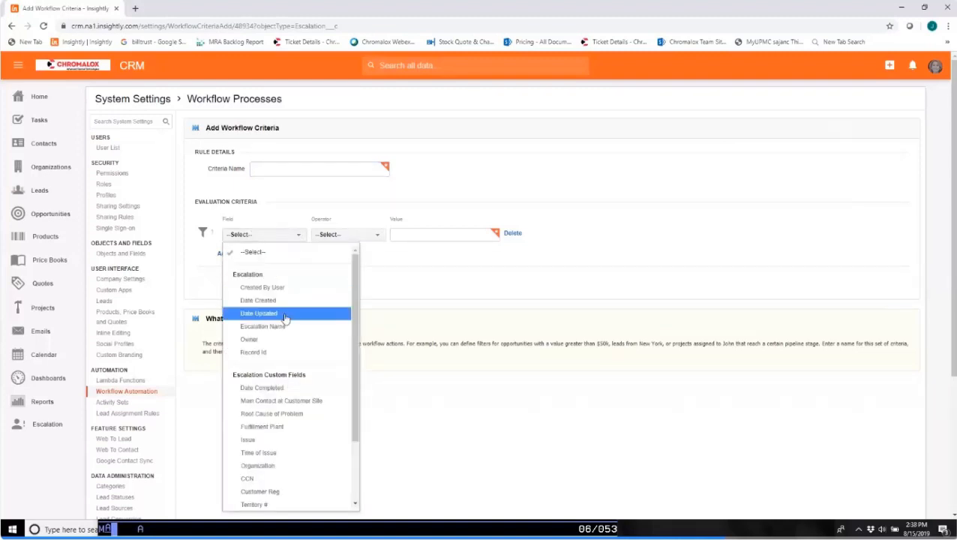
scroll(304, 333, "down", 3)
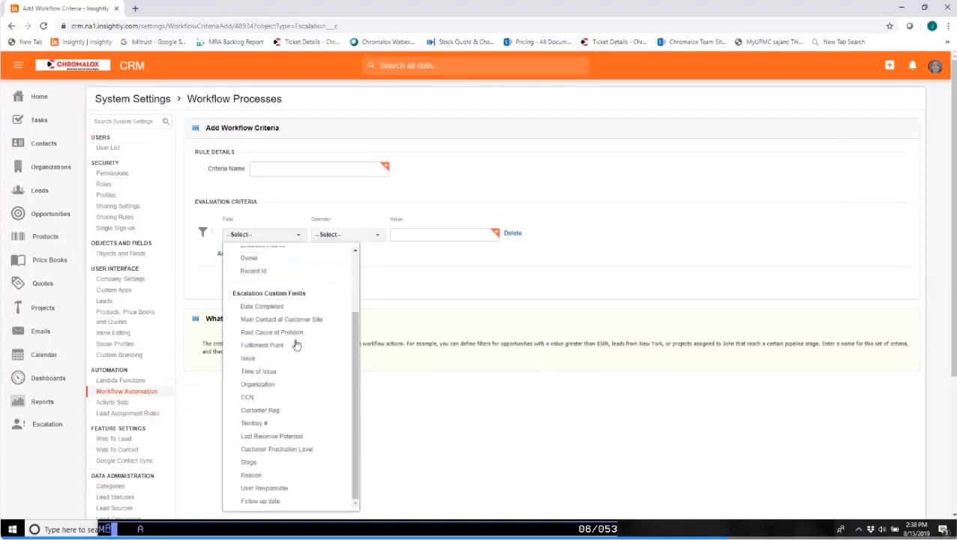
left_click(263, 501)
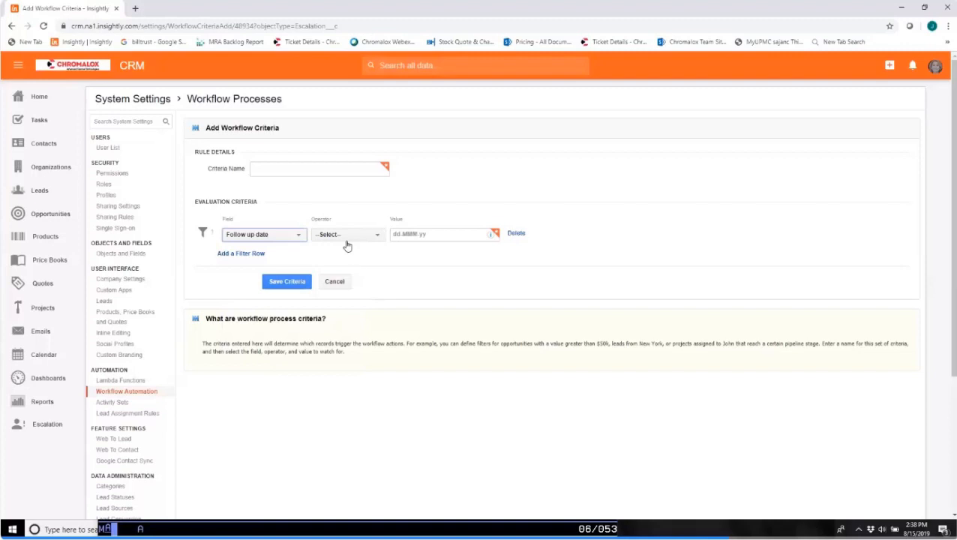
left_click(378, 237)
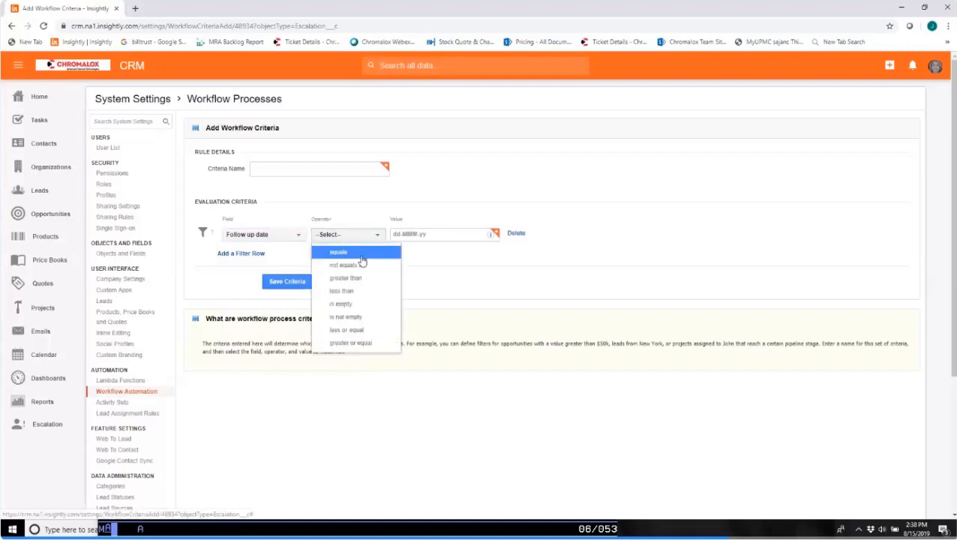
left_click(361, 317)
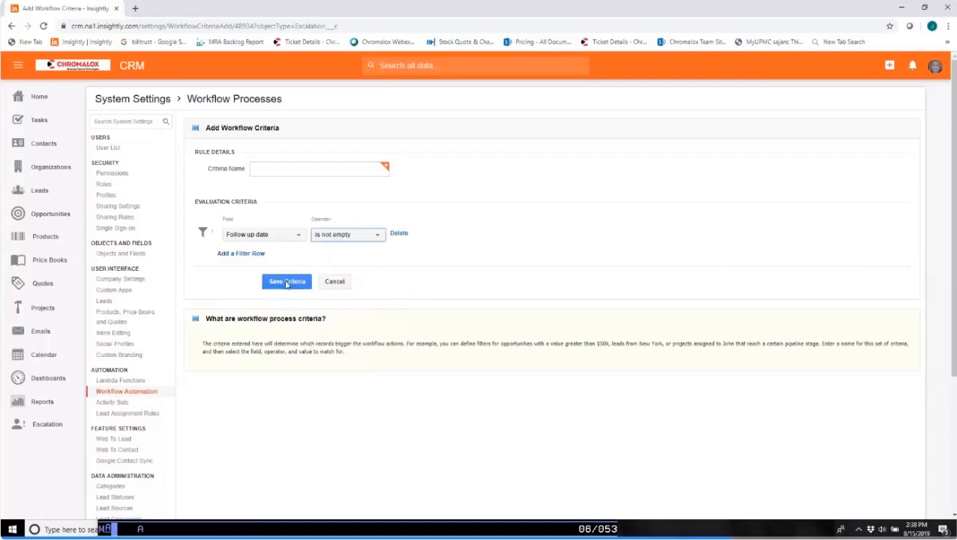
Name the workflow criteria "Follow up date is not empty" and save it.
left_click(256, 169)
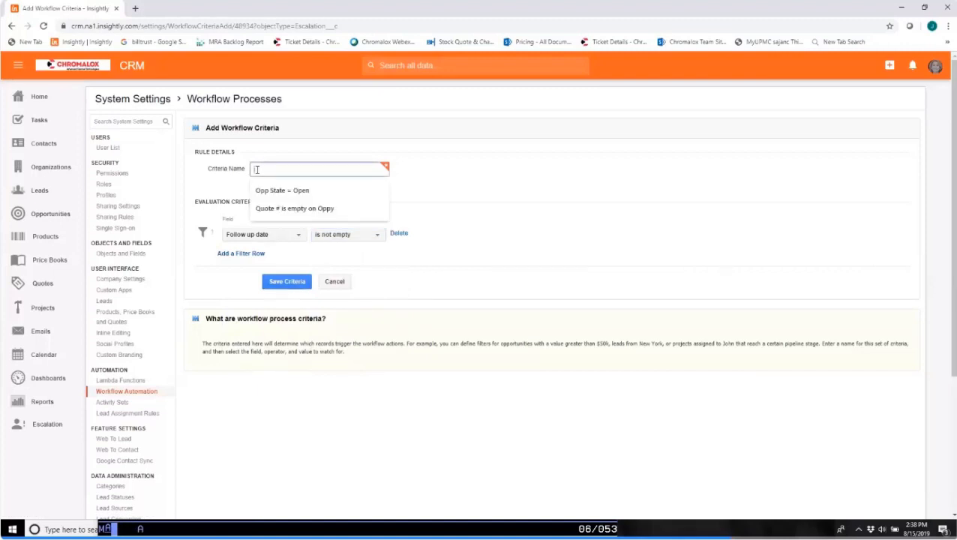
left_click(256, 170)
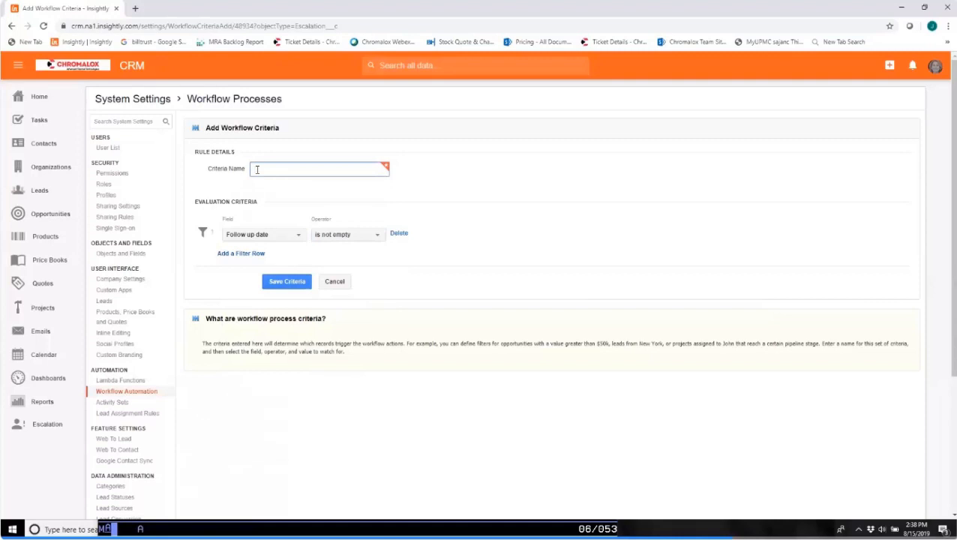
type("Follow up date is not empty.")
left_click(278, 289)
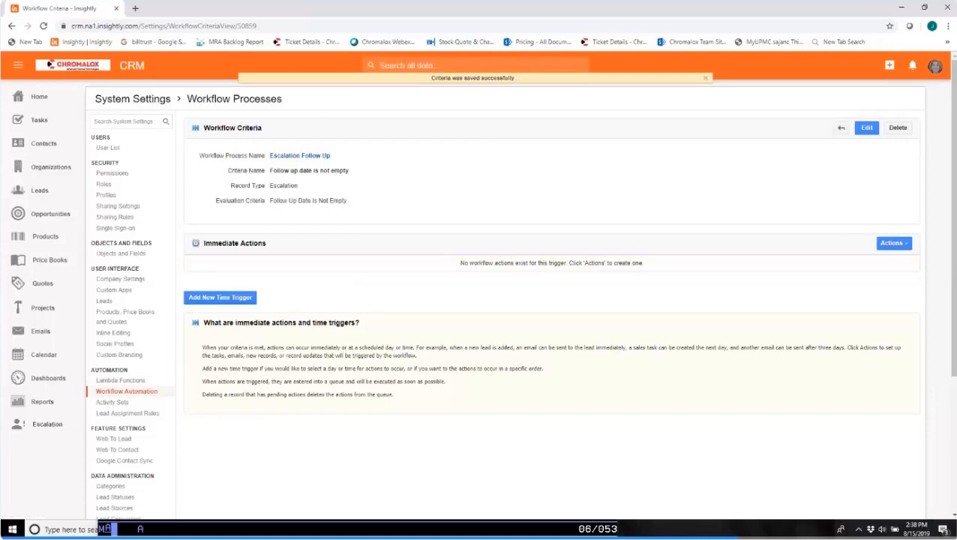
Add an immediate task action to the criteria and name the task "Escalation follow up".
left_click(899, 245)
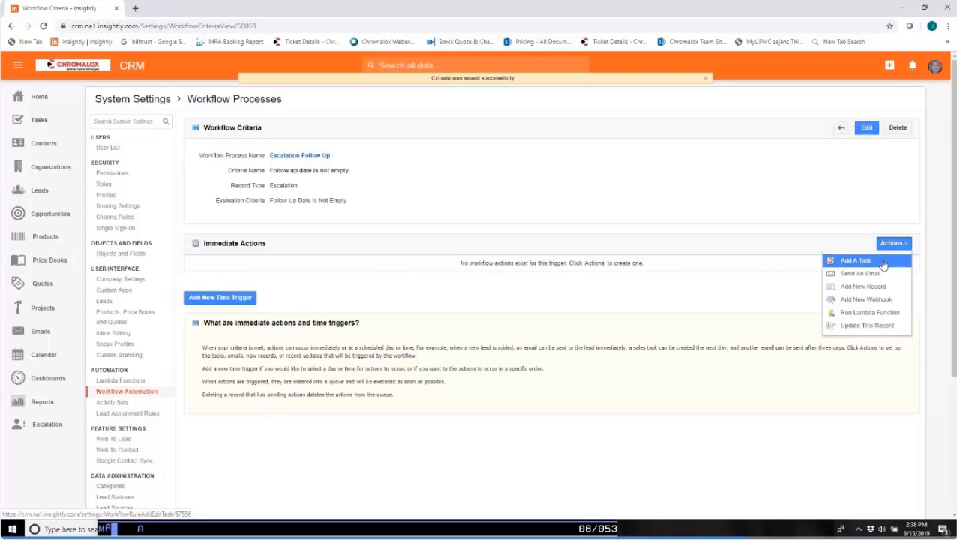
left_click(884, 265)
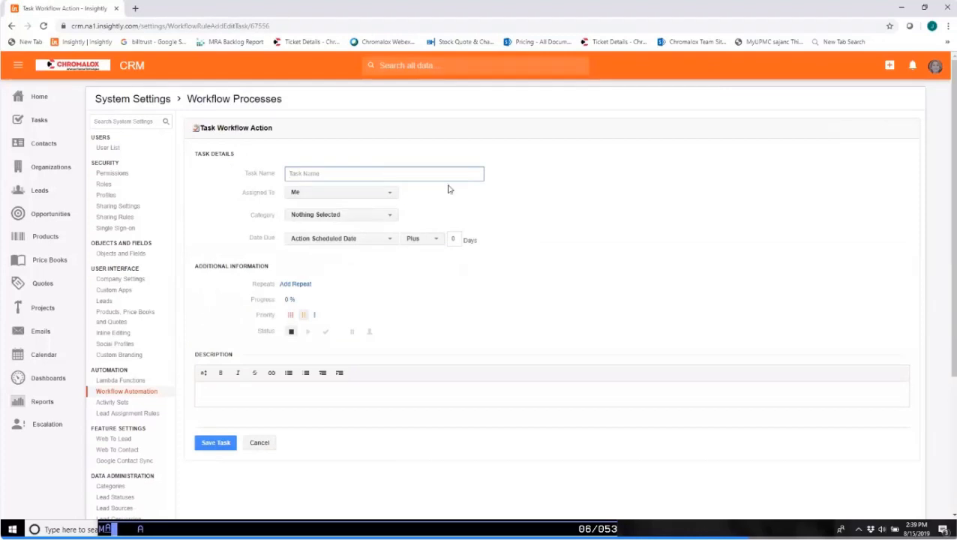
type("Escalation Follow up")
left_click(321, 175)
key("BackSpace")
type("f")
Assign the workflow task to the Linked Item Owner.
left_click(389, 194)
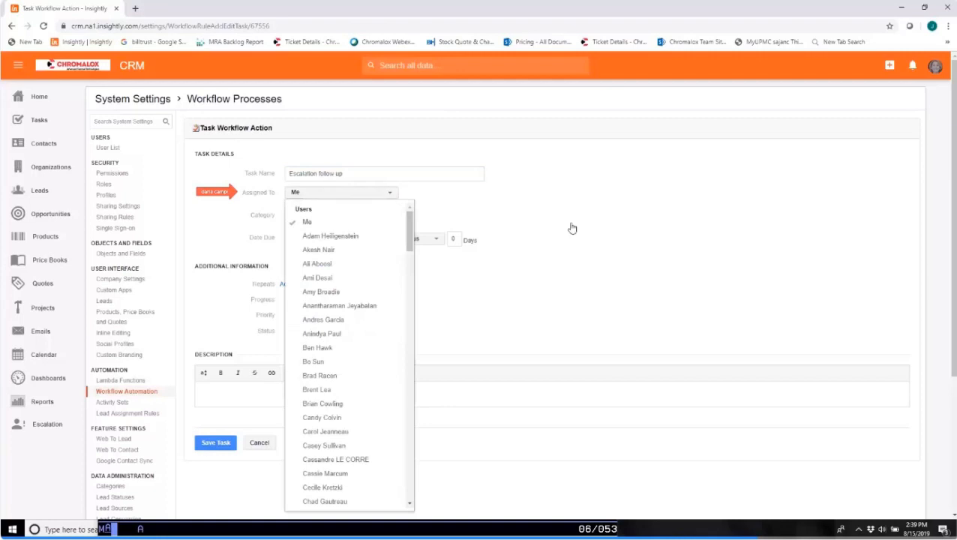
scroll(341, 416, "down", 3)
scroll(348, 415, "down", 3)
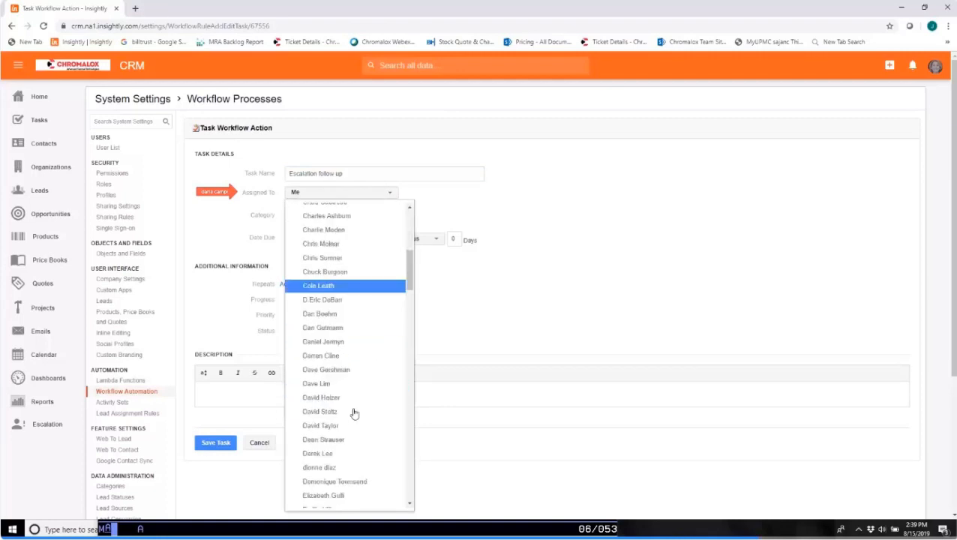
scroll(354, 414, "down", 3)
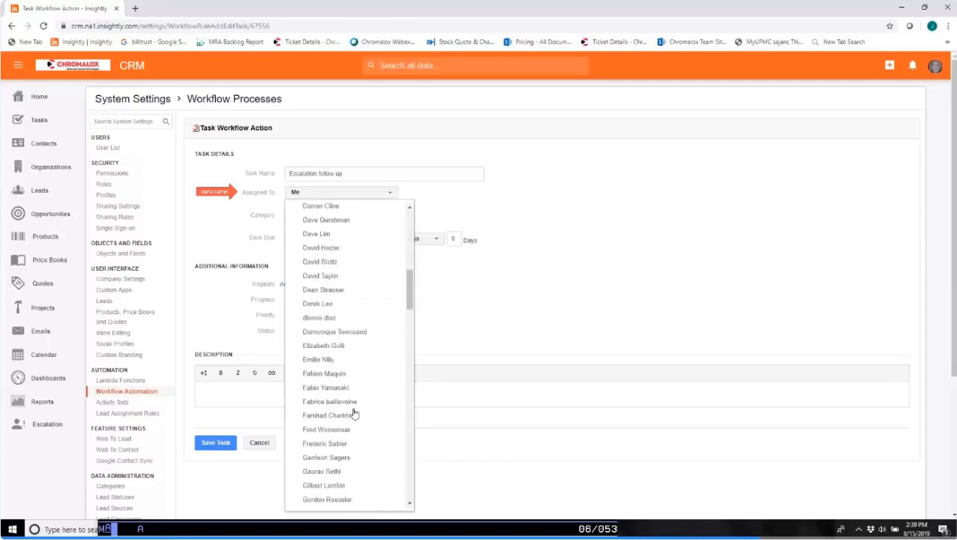
scroll(354, 414, "down", 5)
scroll(363, 427, "down", 5)
scroll(360, 428, "down", 15)
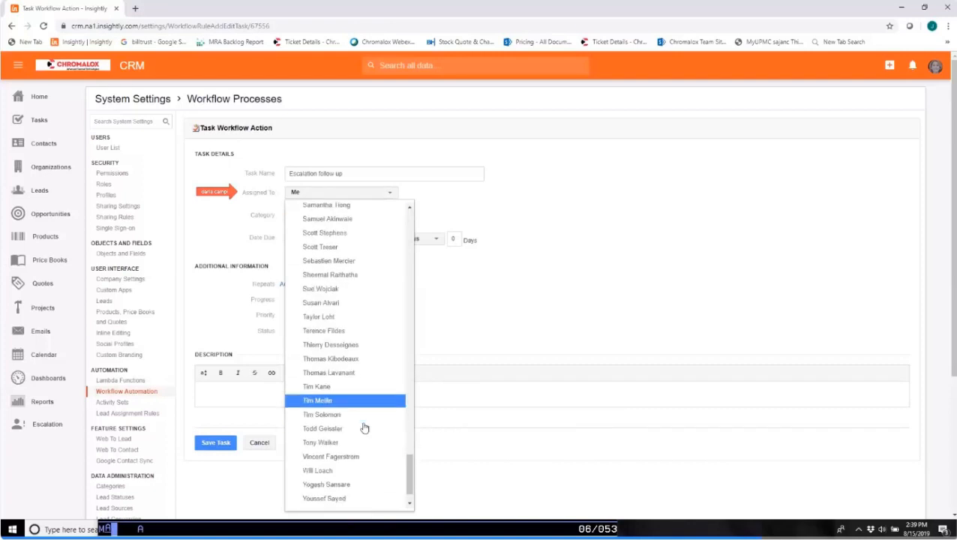
scroll(364, 427, "down", 2)
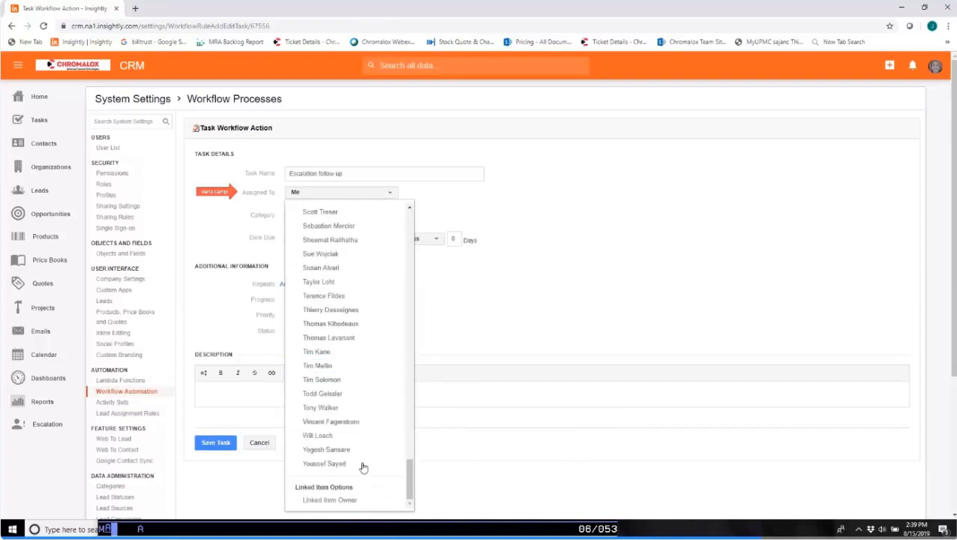
scroll(353, 421, "down", 3)
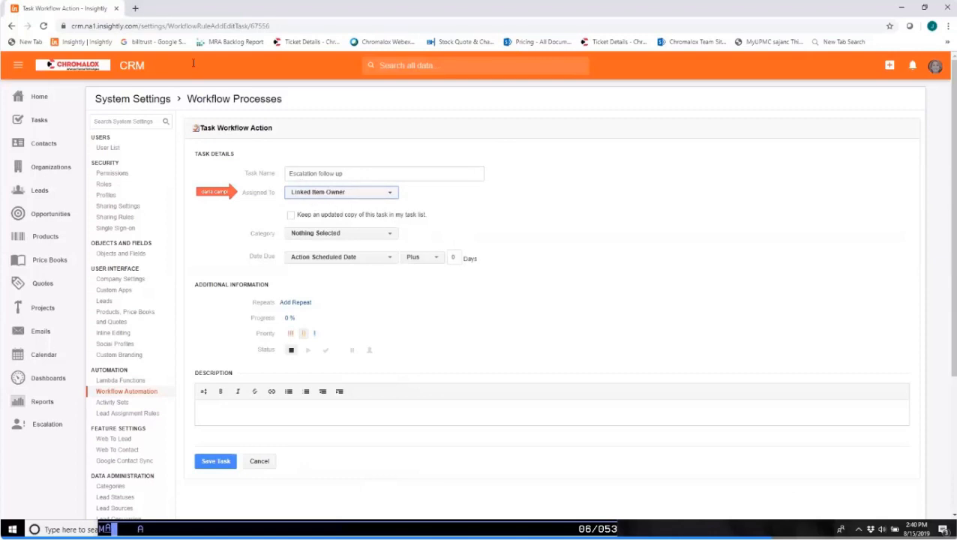
Open the Insightly CRM home dashboard in a second browser tab.
left_click(136, 9)
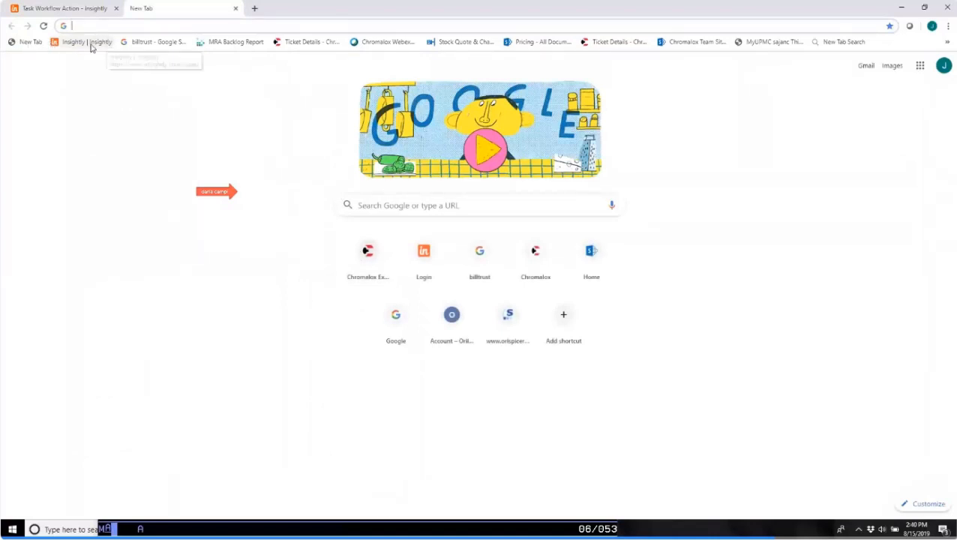
left_click(321, 43)
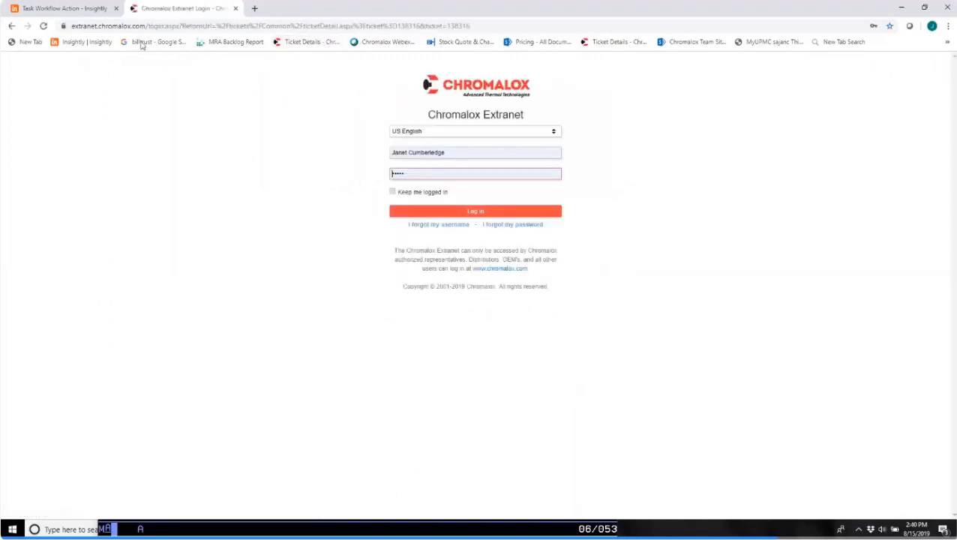
left_click(86, 43)
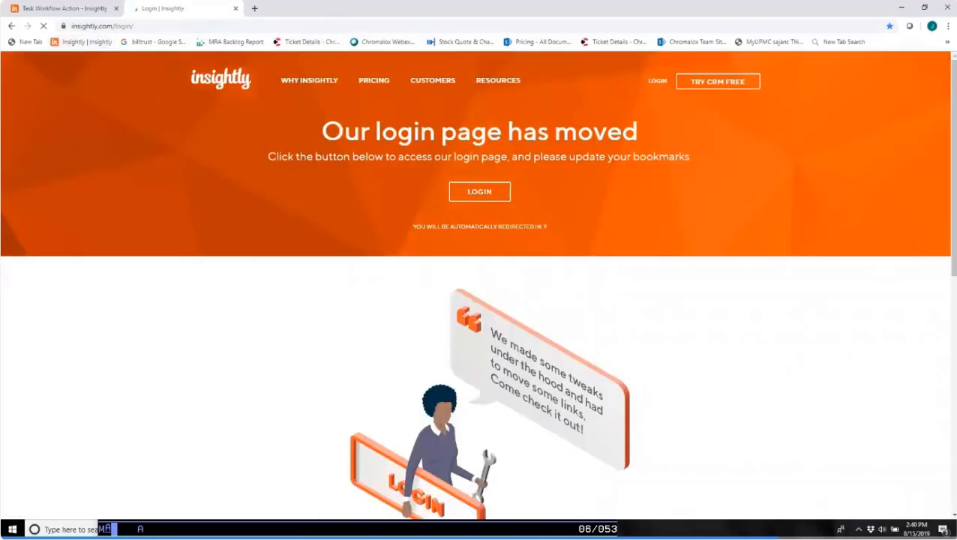
left_click(487, 191)
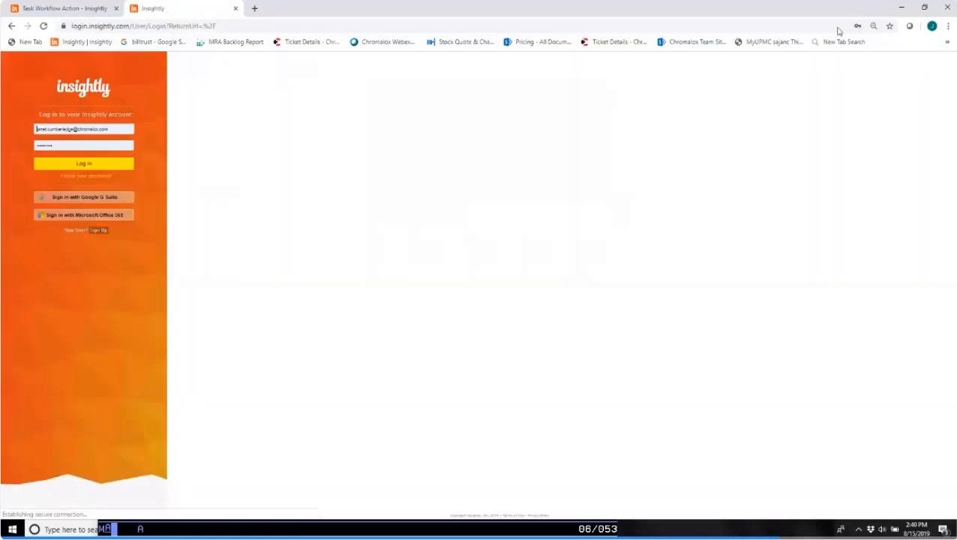
left_click(114, 163)
left_click(948, 25)
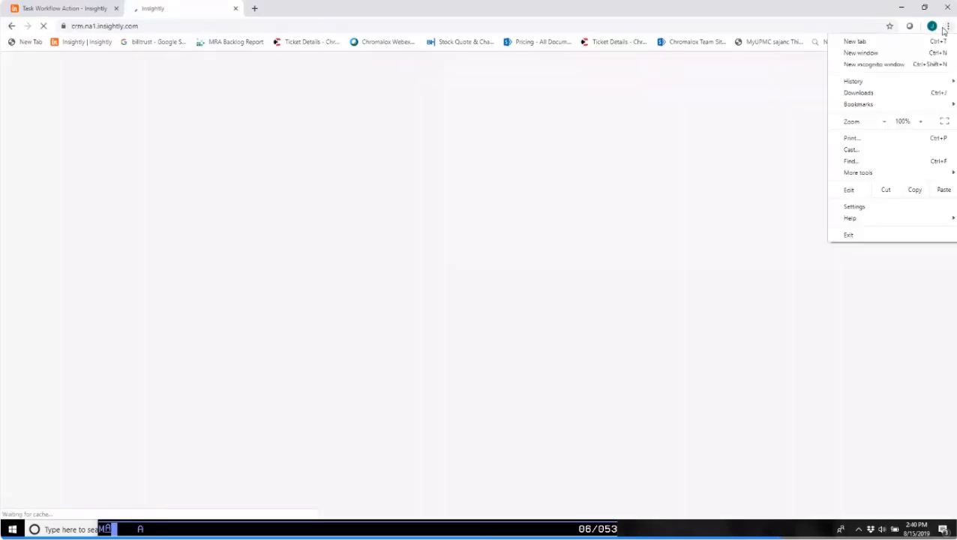
left_click(808, 287)
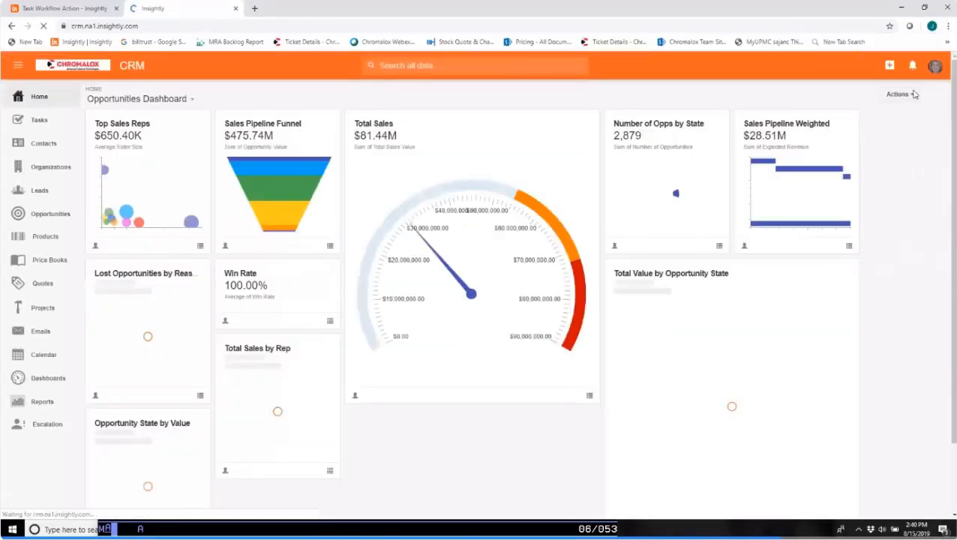
Open the user list in the system settings and view the first user's editable settings.
left_click(936, 67)
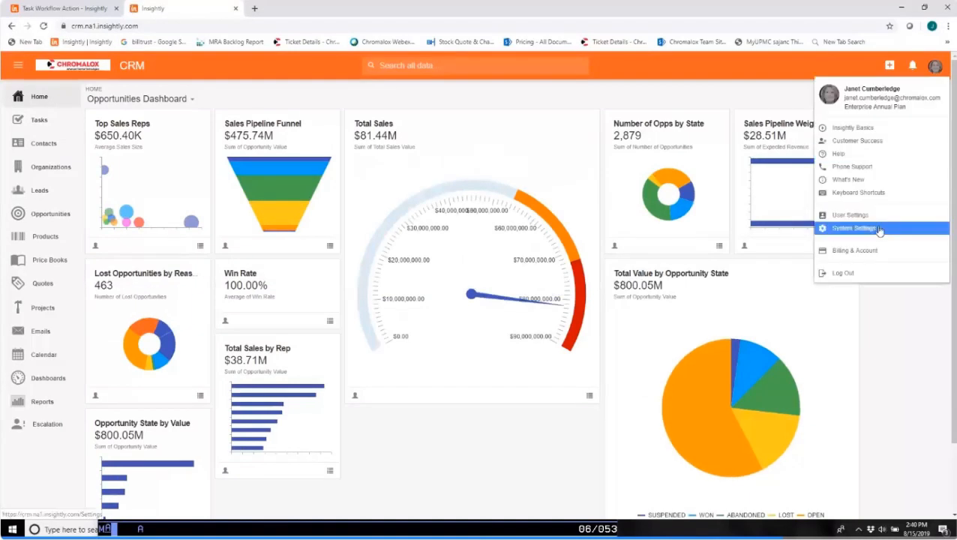
left_click(855, 228)
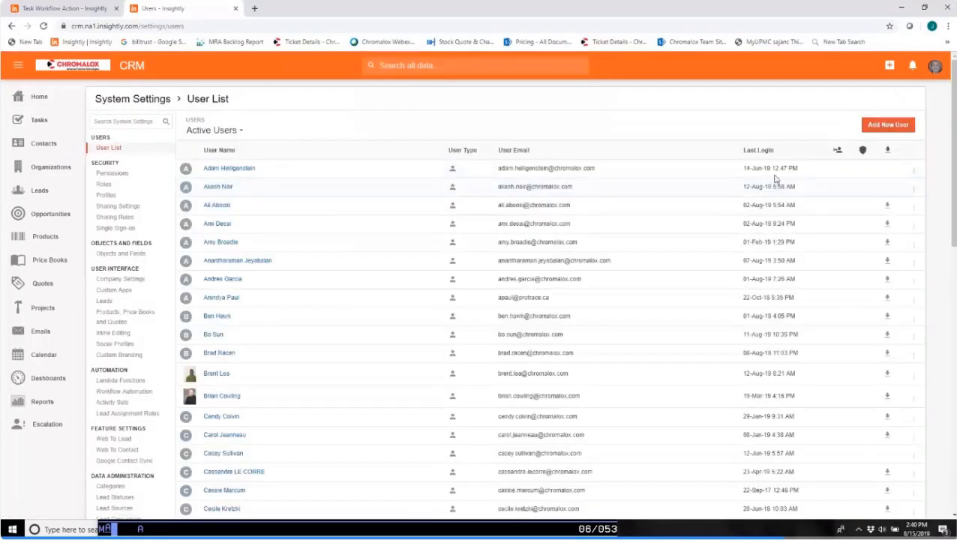
left_click(913, 171)
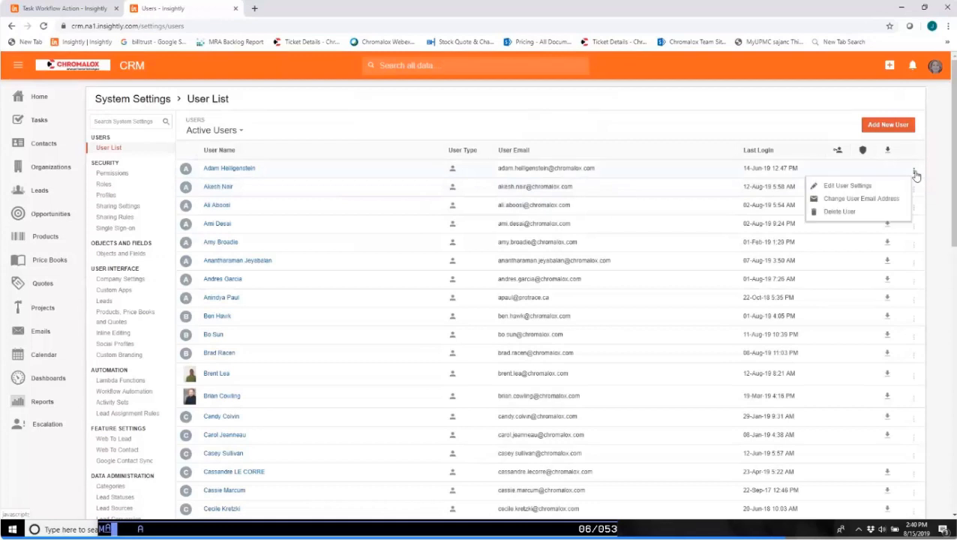
left_click(859, 186)
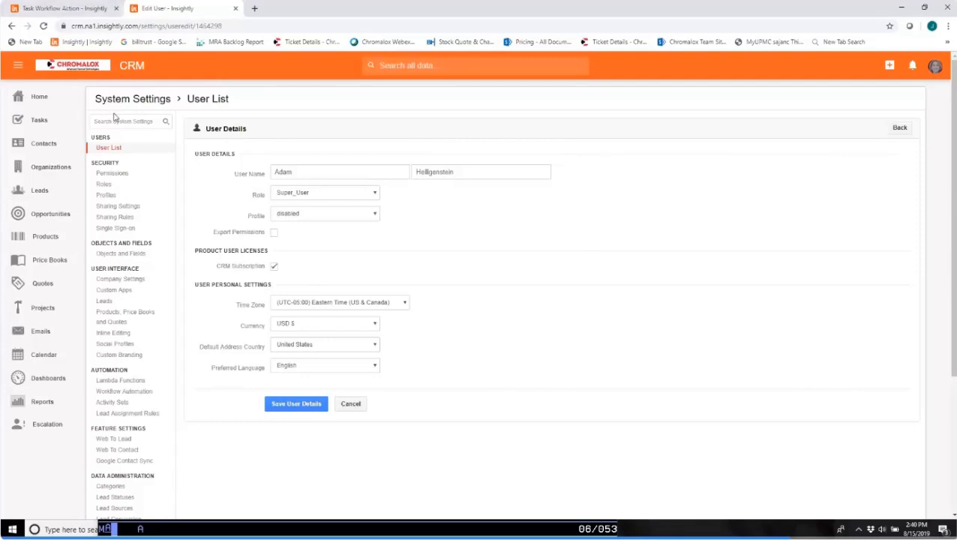
Compare the user details with the workflow task form, then close the second browser tab.
left_click(83, 9)
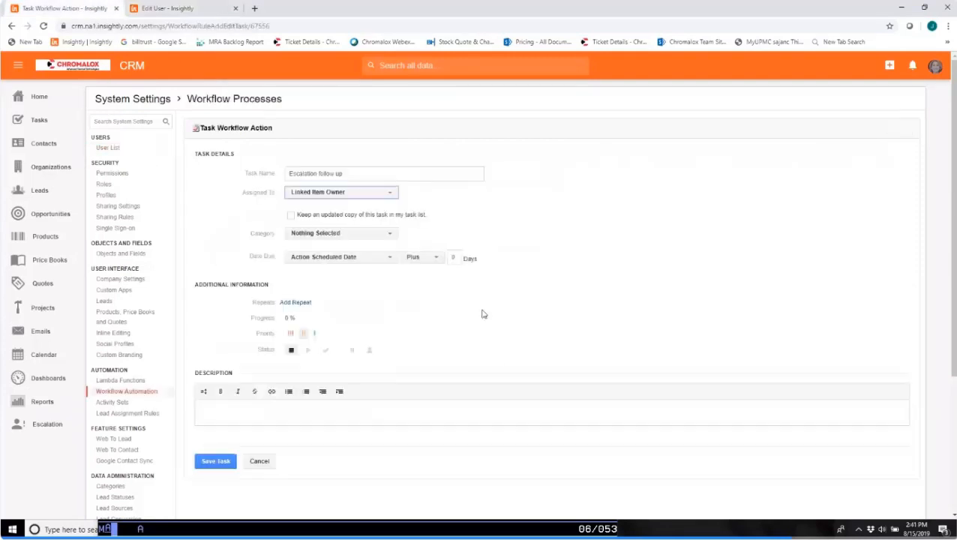
left_click(157, 8)
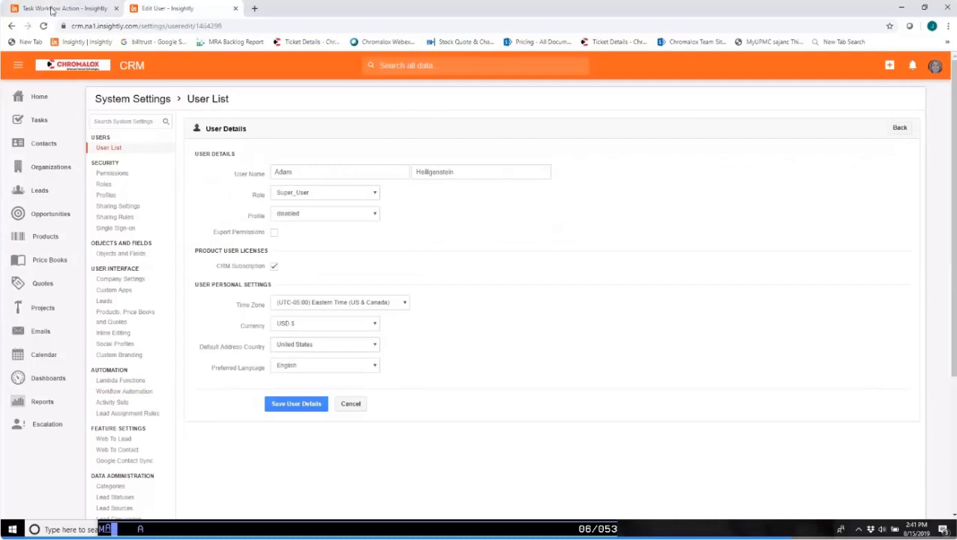
left_click(50, 9)
left_click(235, 15)
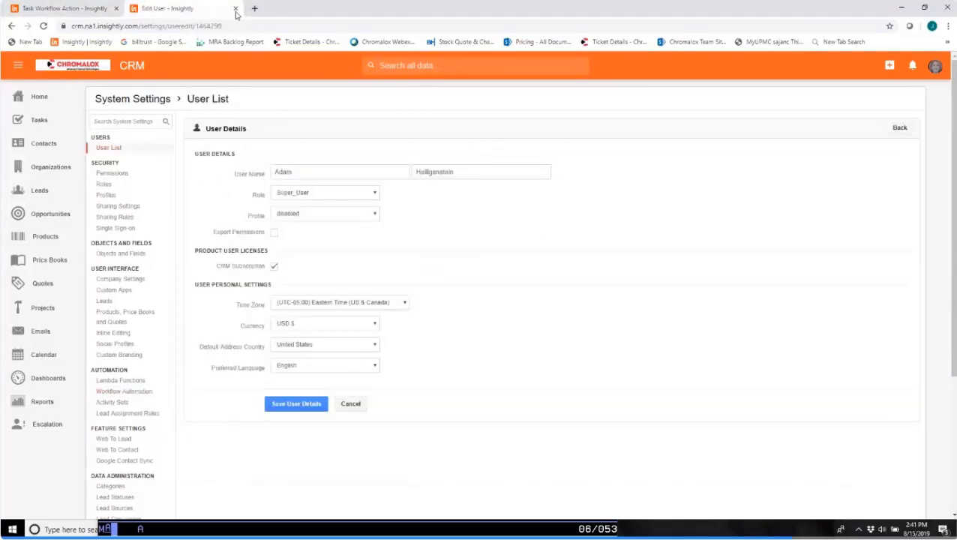
left_click(235, 9)
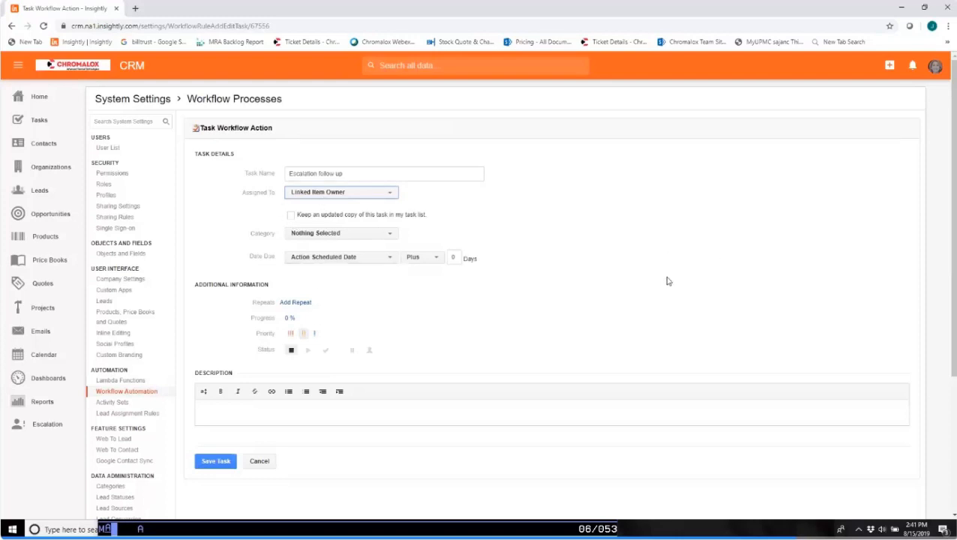
Base the due date of the Escalation follow up task on the Follow up date field.
scroll(610, 228, "down", 2)
scroll(611, 228, "up", 2)
left_click(294, 177)
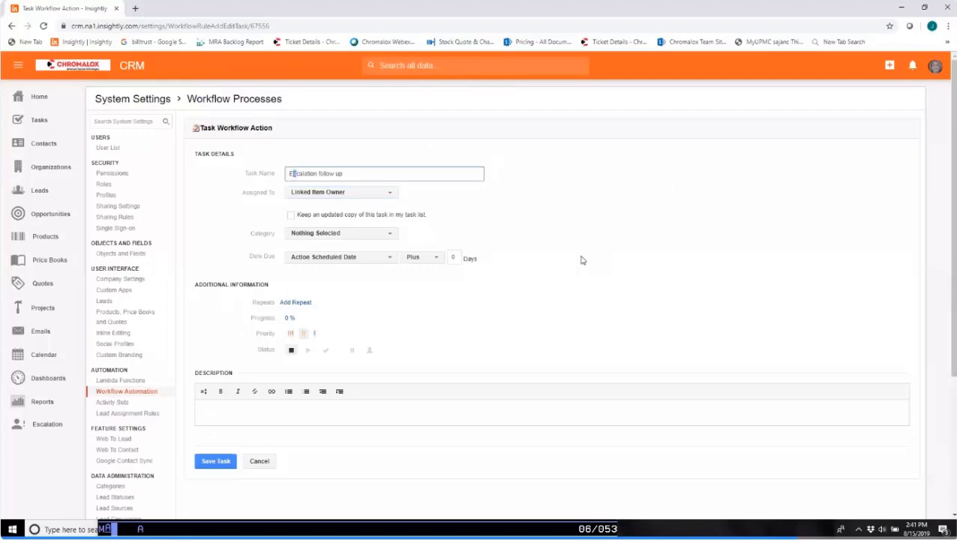
left_click(390, 258)
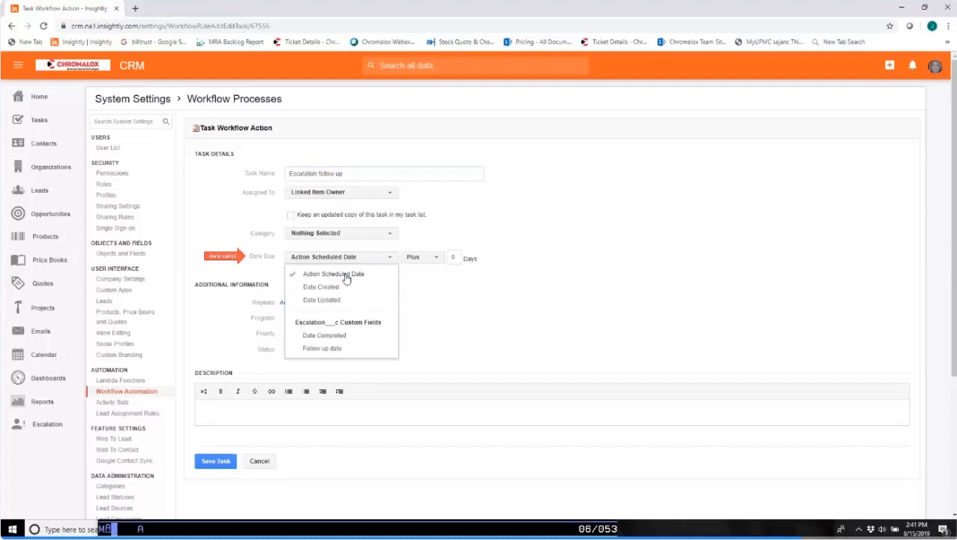
left_click(333, 349)
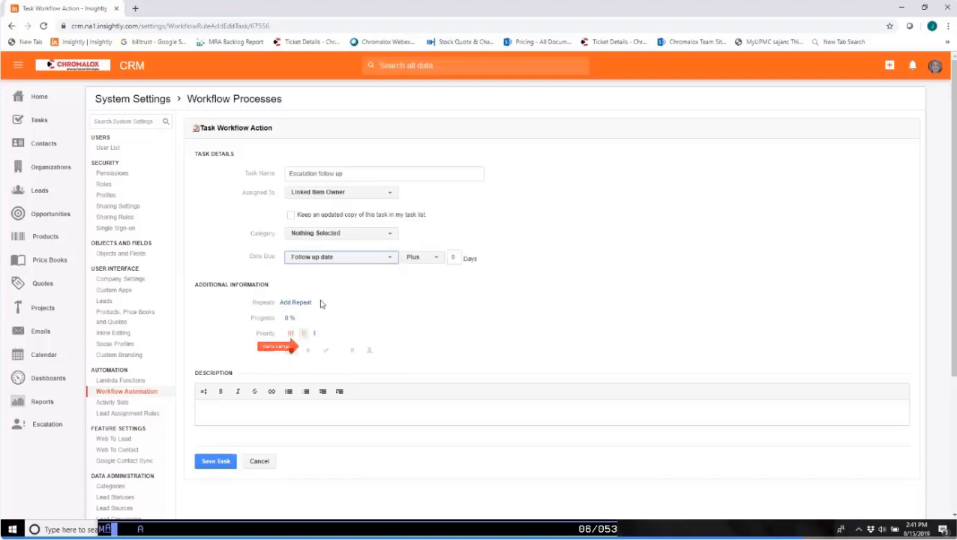
Set the task's due date offset to plus 30 days and save the workflow task.
left_click(455, 256)
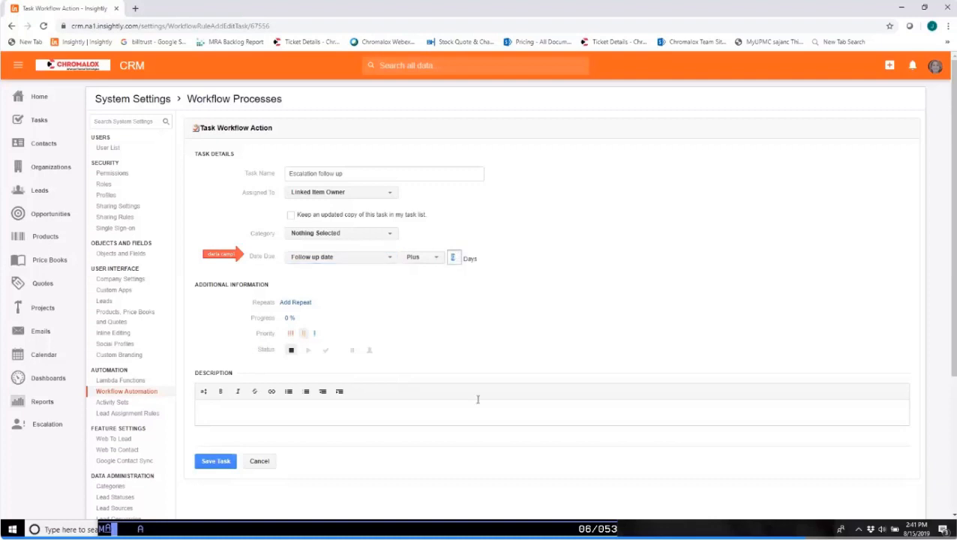
type("30")
left_click(200, 462)
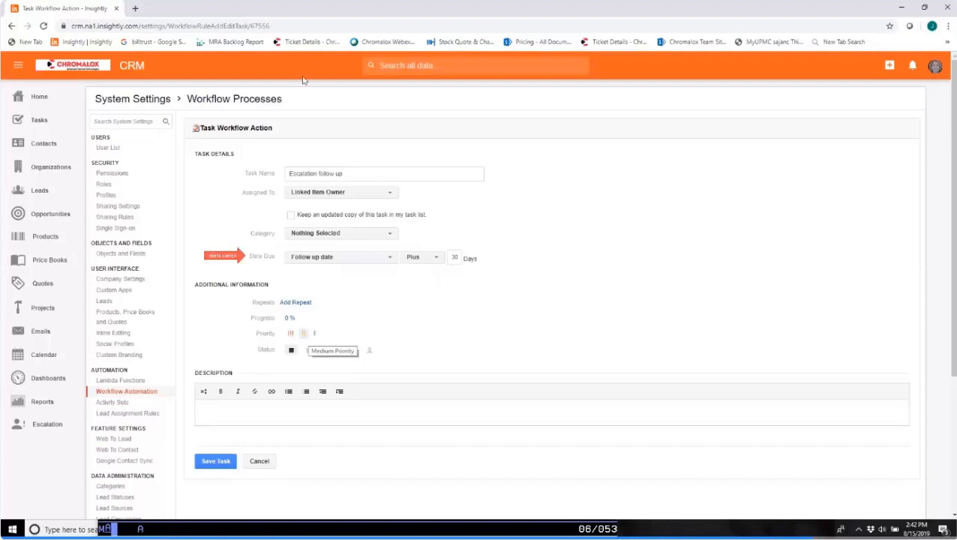
double_click(456, 258)
left_click(212, 462)
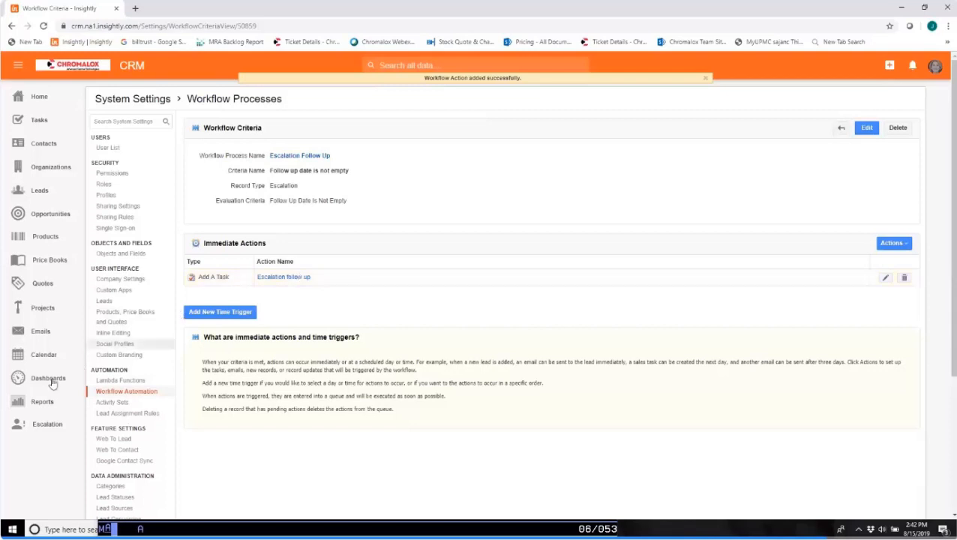
Open the Escalation list, logging back in with the prefilled credentials, and open the Unreliable Delivery record.
left_click(49, 428)
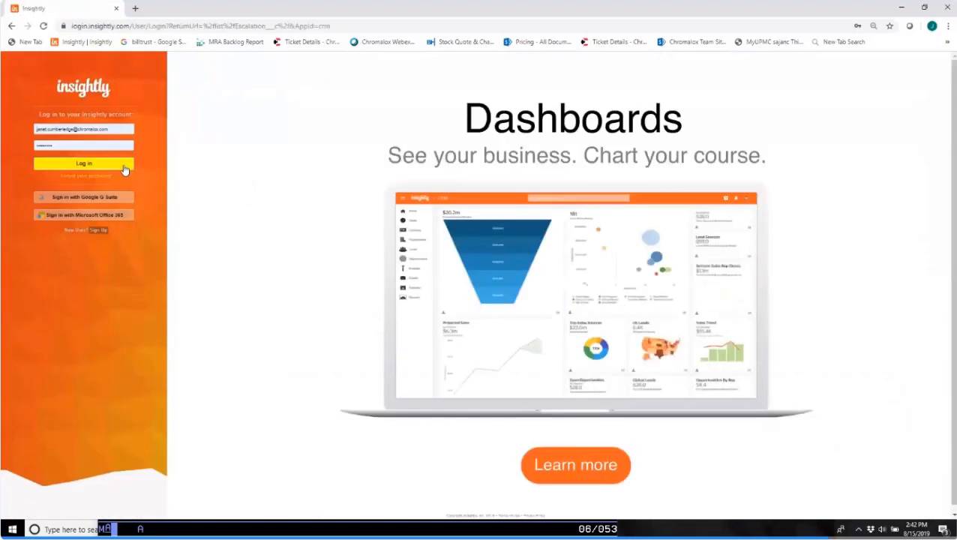
left_click(124, 167)
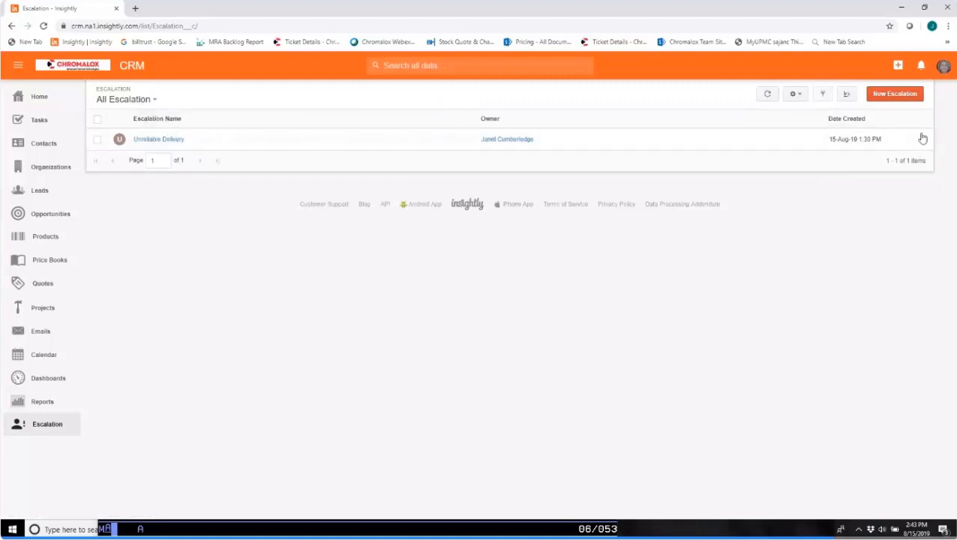
left_click(176, 140)
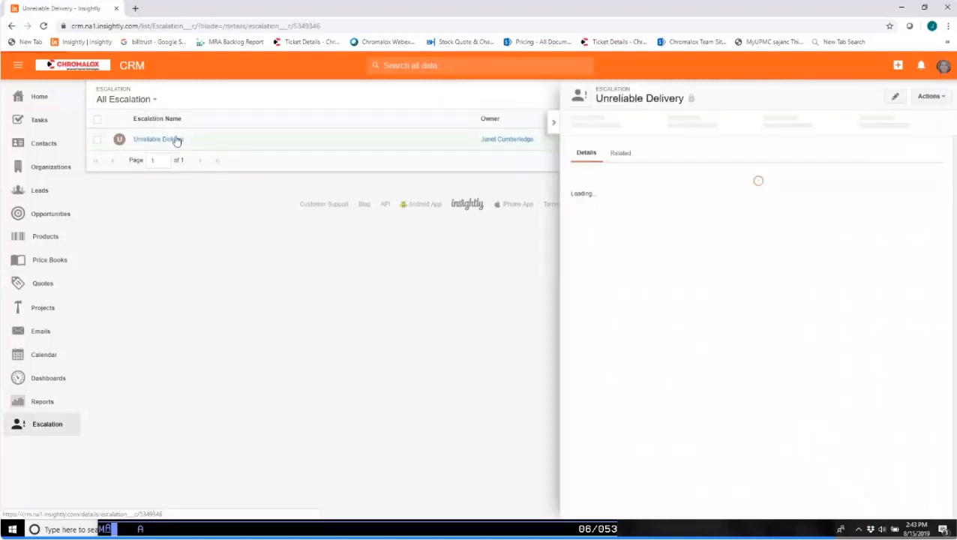
Edit the Unreliable Delivery escalation and set its Follow up date to 15-Aug-19.
left_click(895, 96)
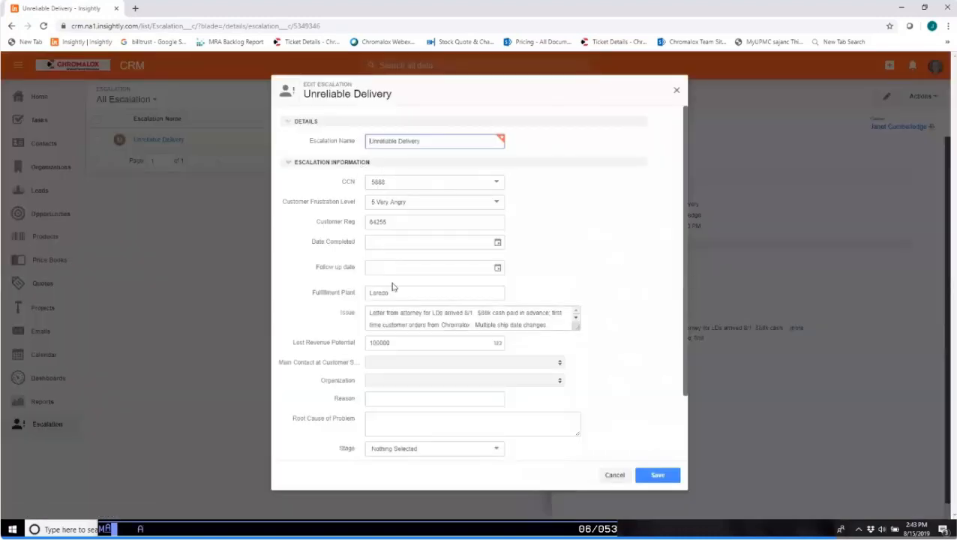
scroll(450, 406, "down", 2)
scroll(434, 379, "up", 2)
left_click(497, 268)
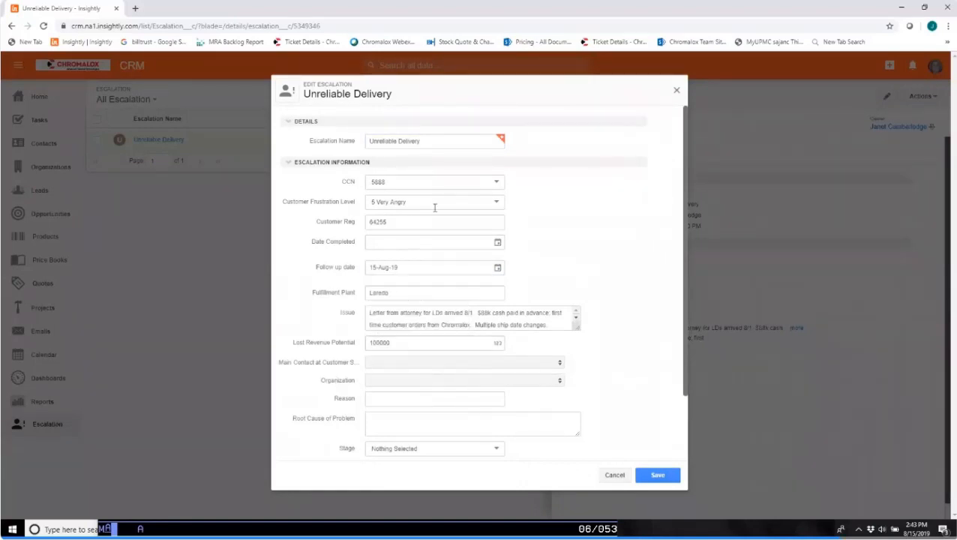
Review the remaining fields of the escalation form, including the lookup for the main contact at the customer.
scroll(593, 258, "down", 2)
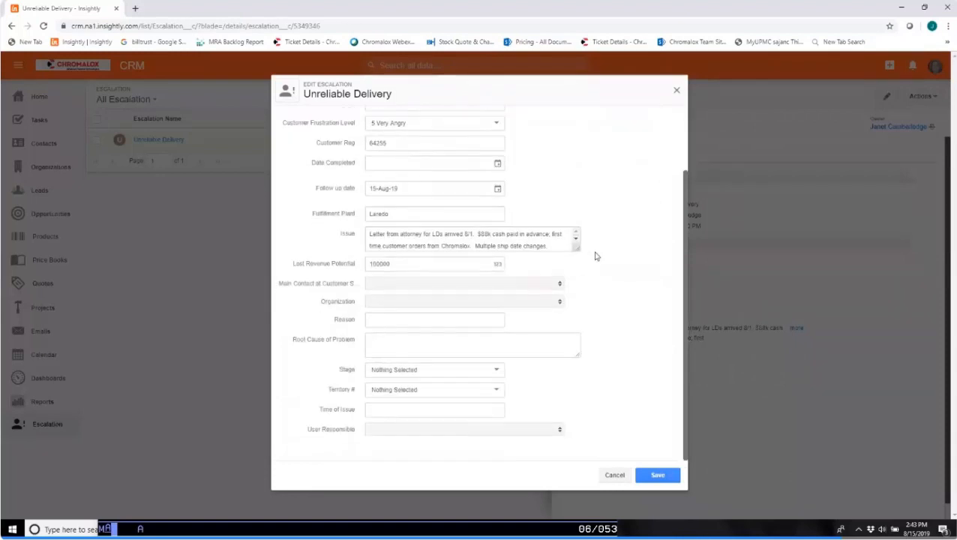
scroll(616, 269, "up", 2)
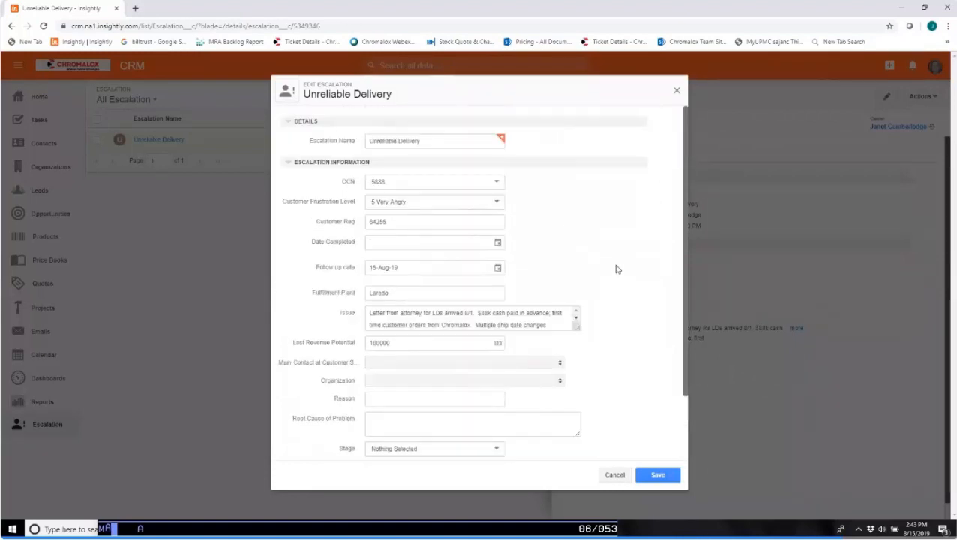
scroll(600, 276, "down", 2)
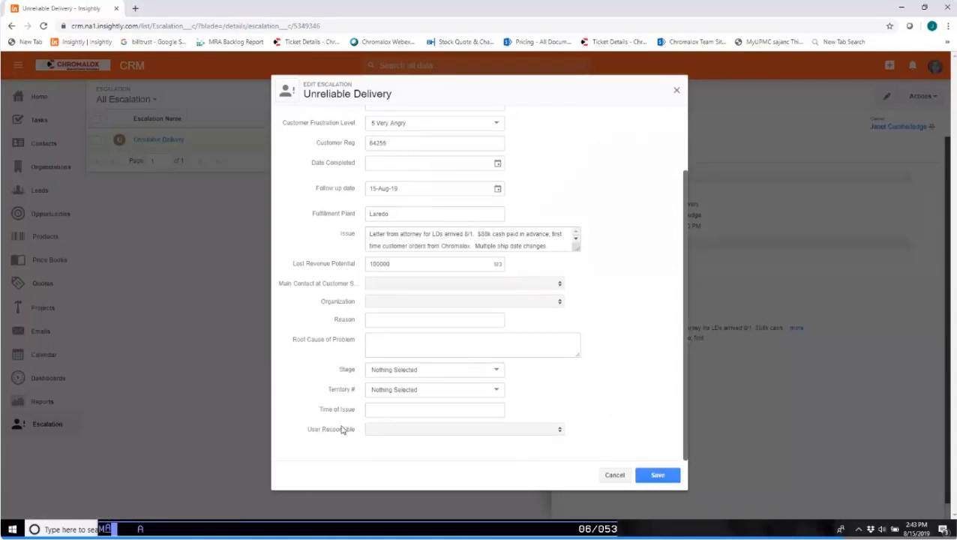
left_click(654, 476)
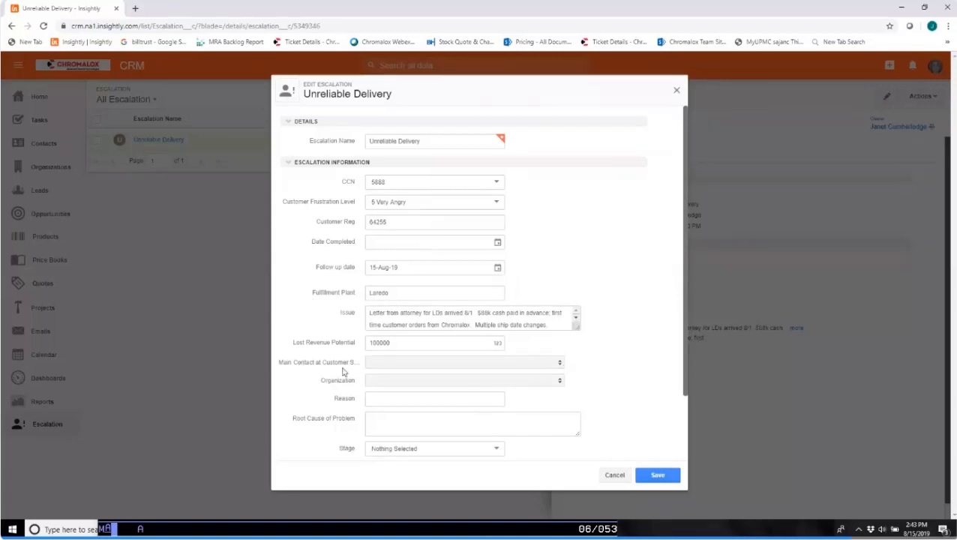
left_click(560, 363)
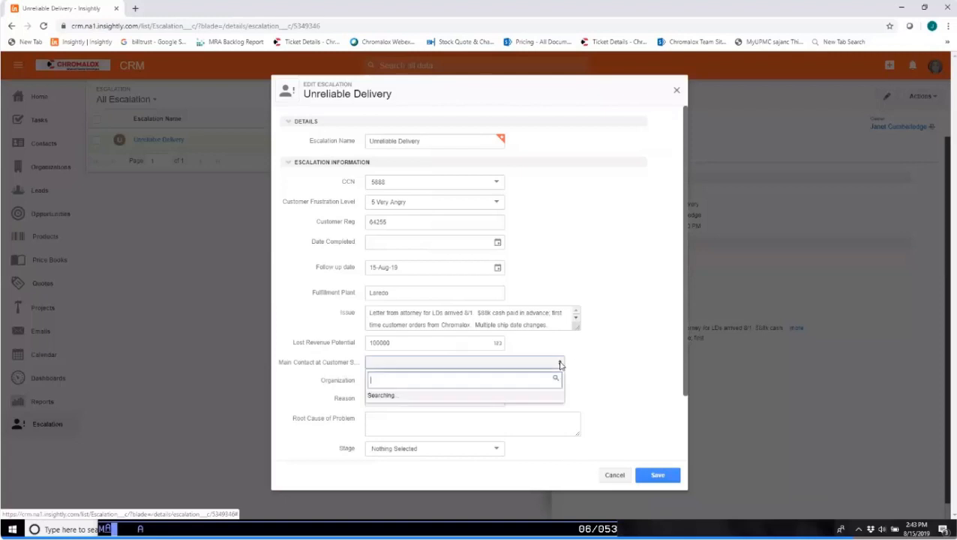
left_click(627, 281)
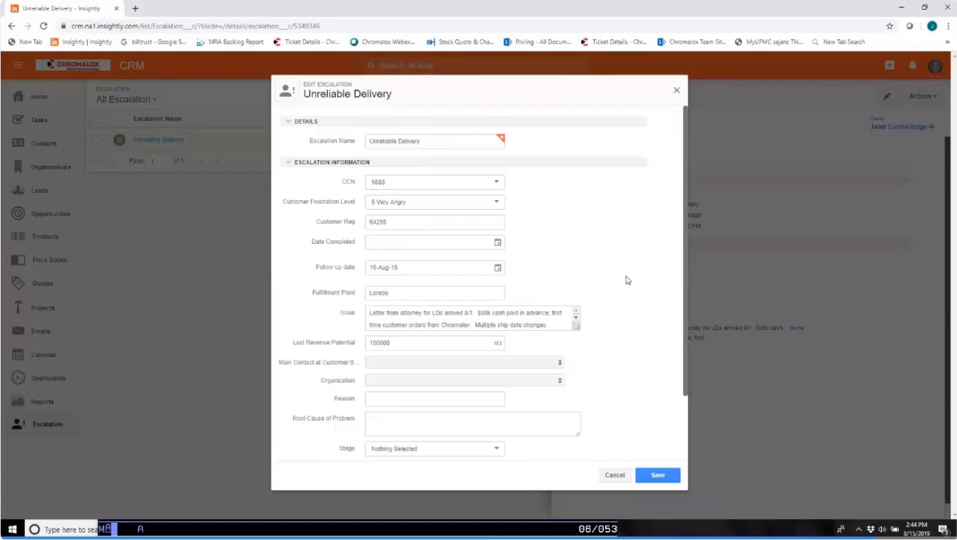
Save the edited Unreliable Delivery escalation and close its detail view.
left_click(667, 475)
left_click(661, 477)
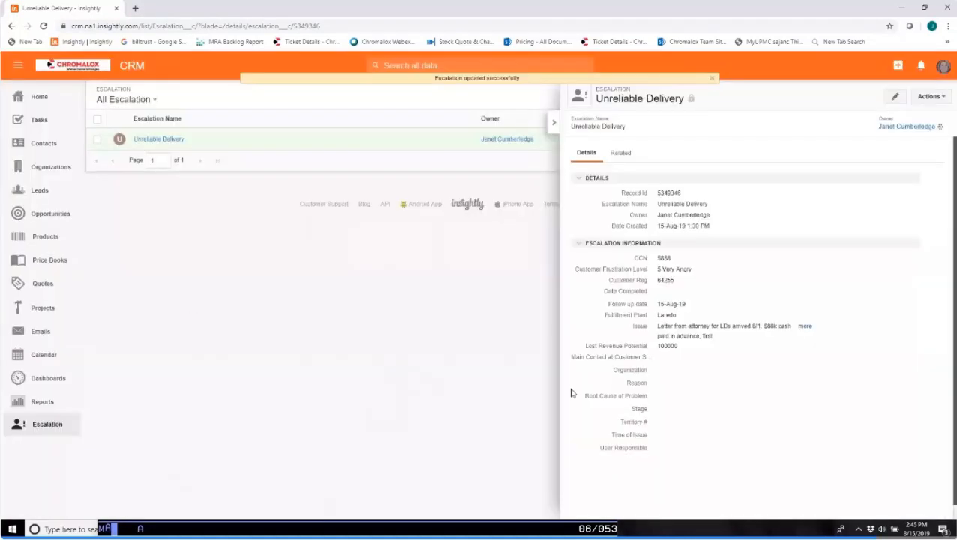
left_click_drag(559, 363, 361, 387)
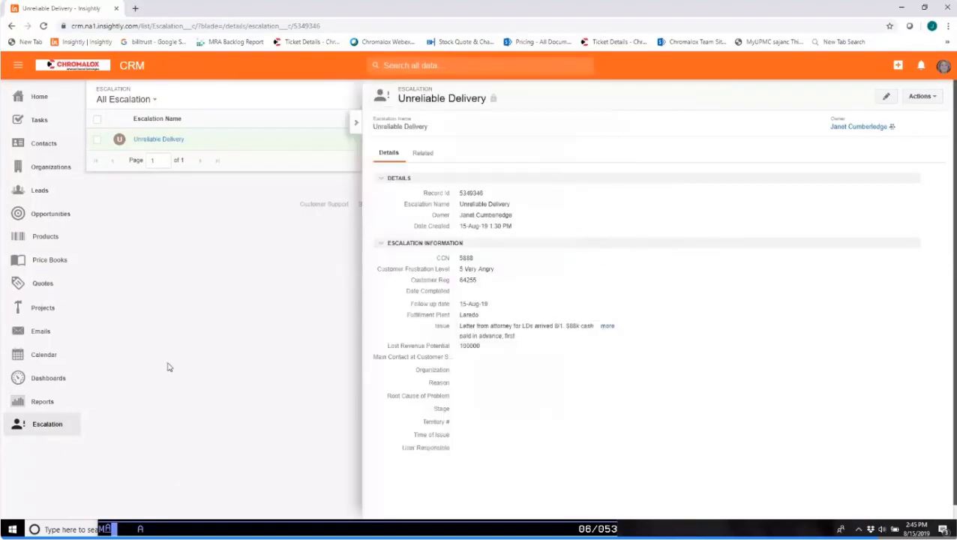
left_click(356, 123)
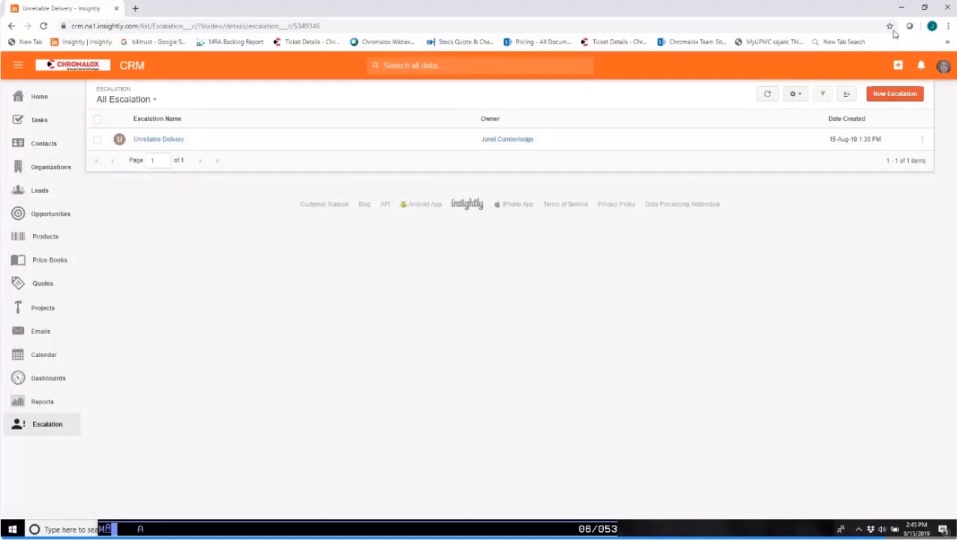
Open the workflow automation list in the system settings and view the Update Forecasted Close Date process.
left_click(942, 70)
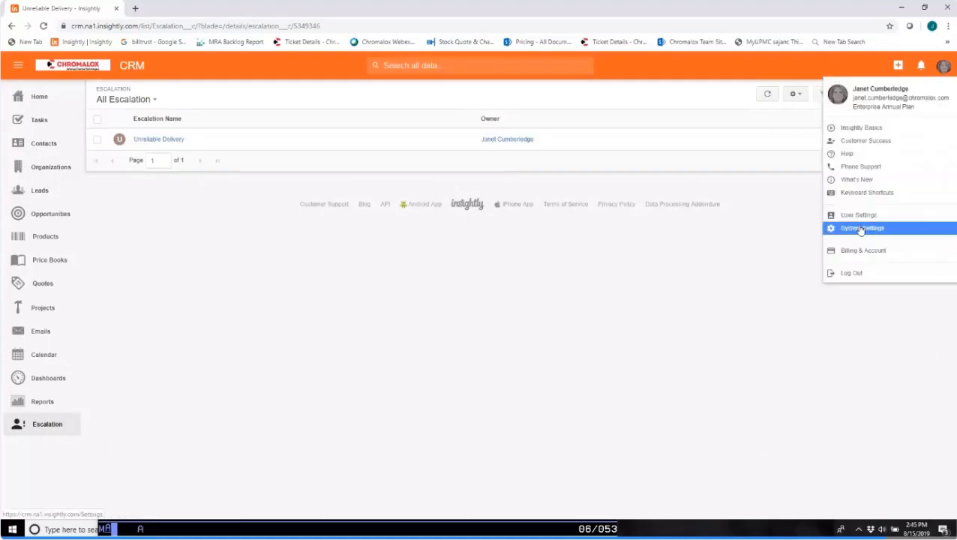
left_click(861, 228)
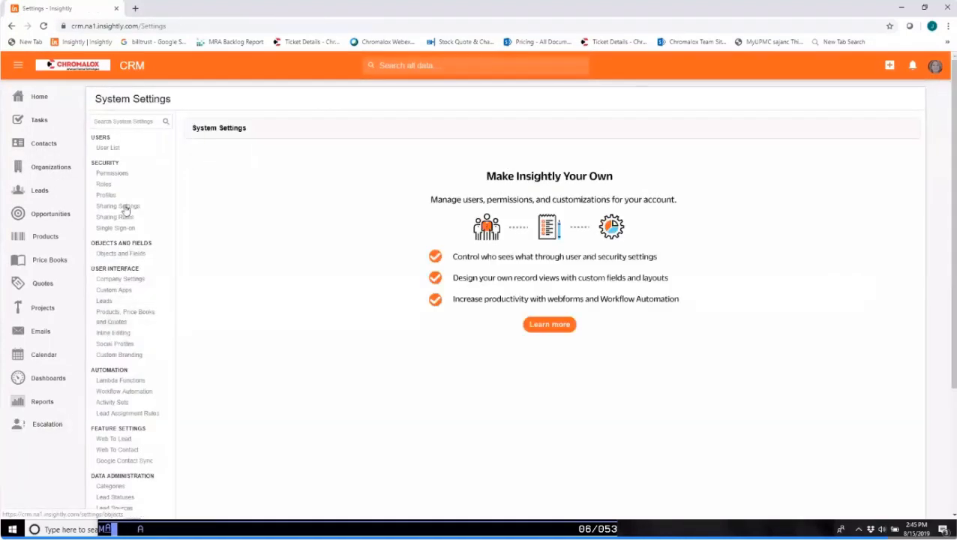
left_click(117, 392)
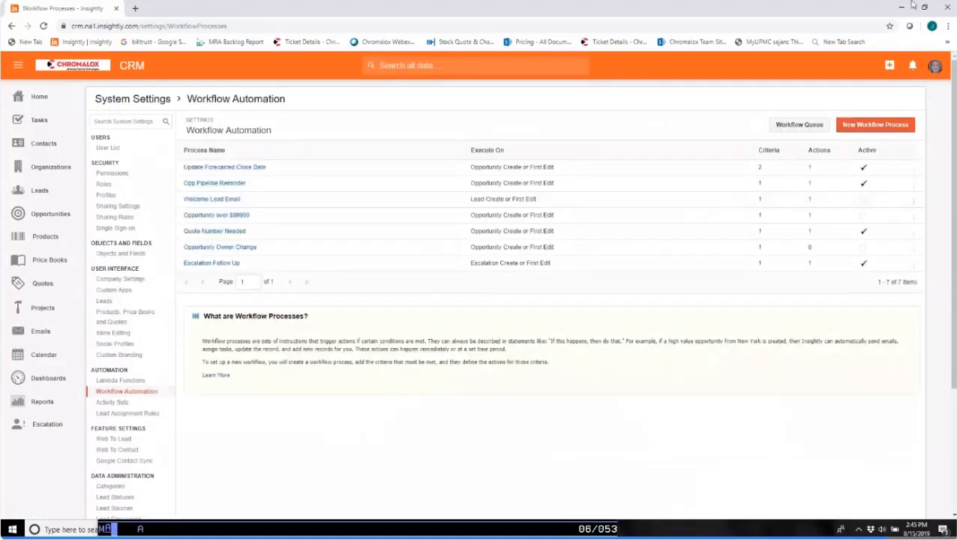
left_click(203, 171)
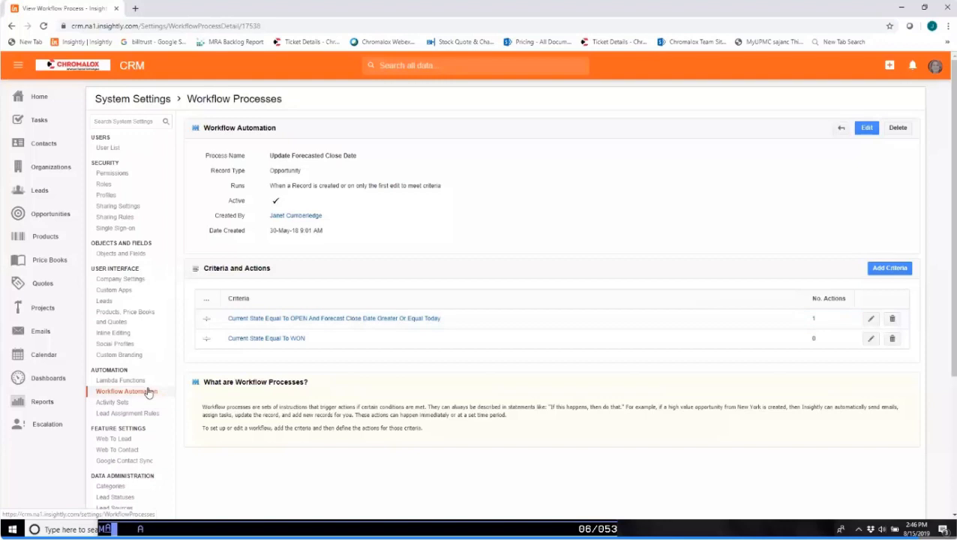
Examine the OPEN and WON criteria of the Update Forecasted Close Date workflow and return to the process details.
left_click(354, 321)
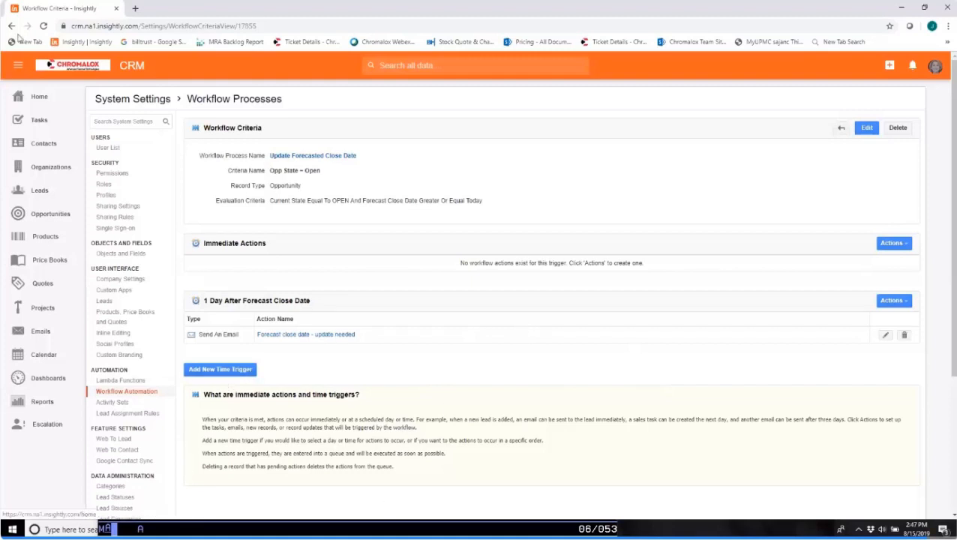
key("alt+Left")
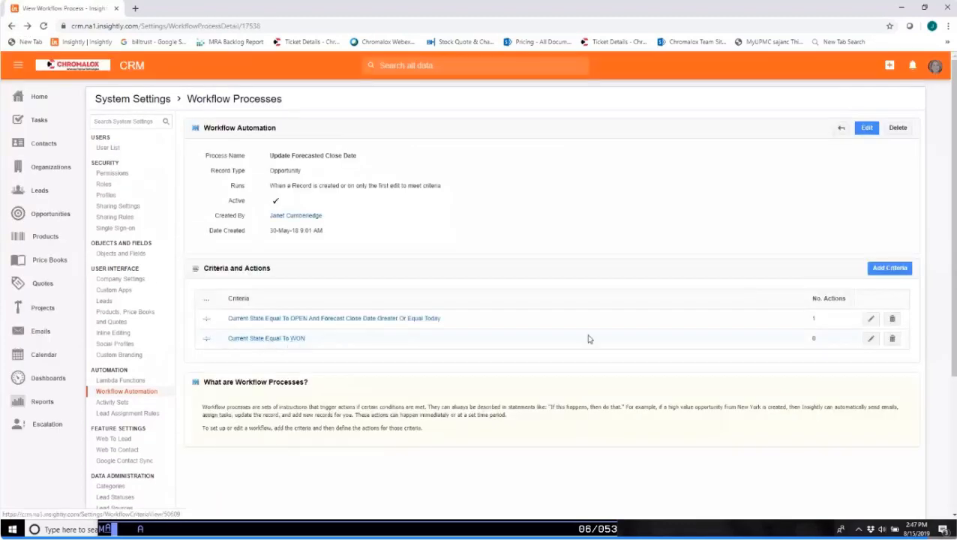
left_click(872, 342)
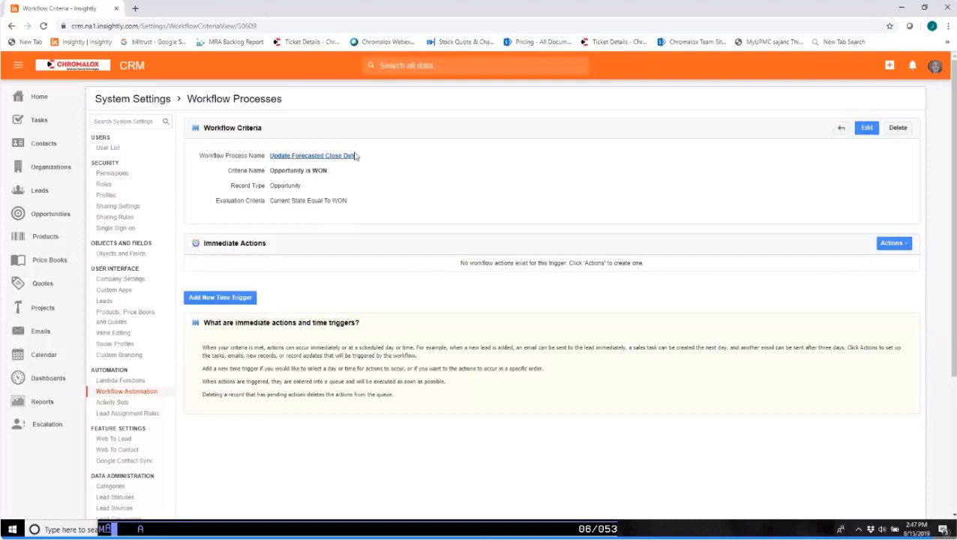
left_click(12, 27)
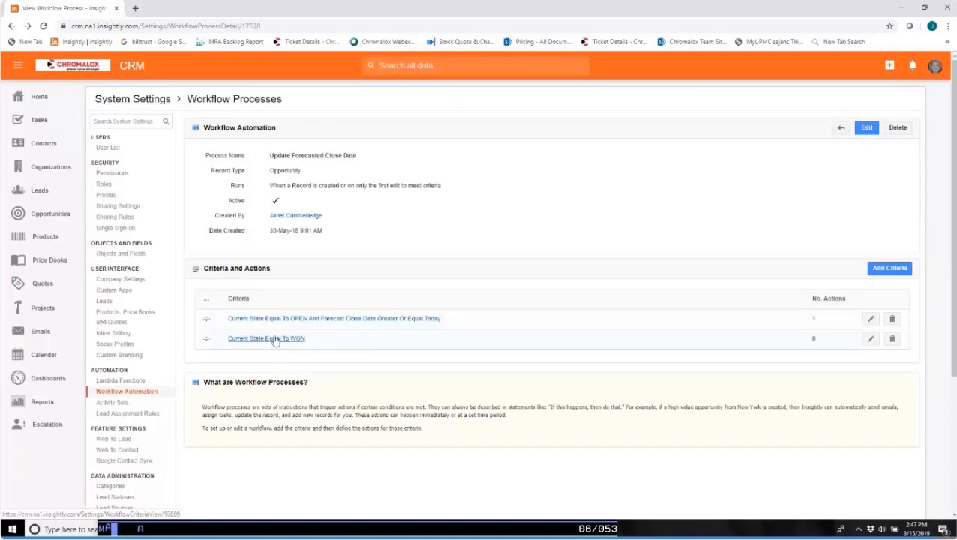
left_click(870, 319)
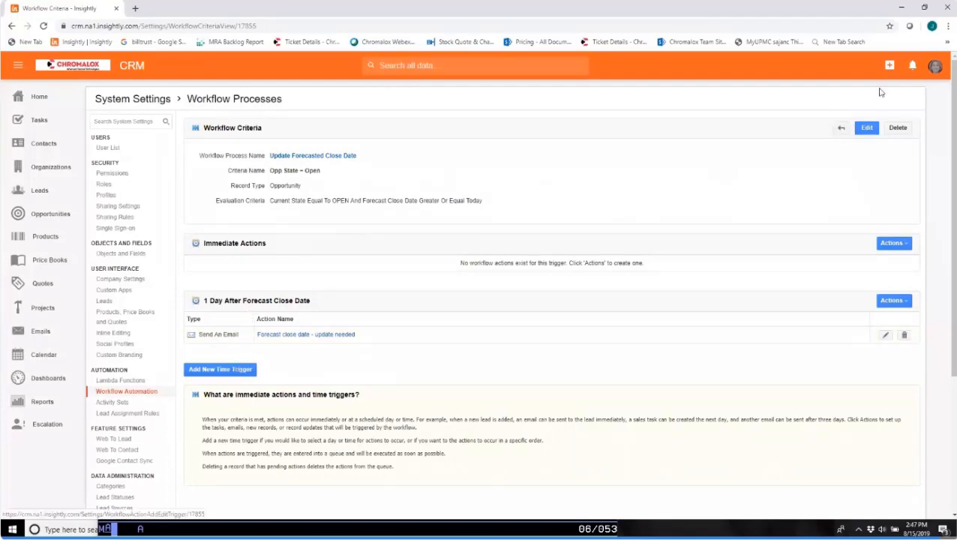
left_click(298, 155)
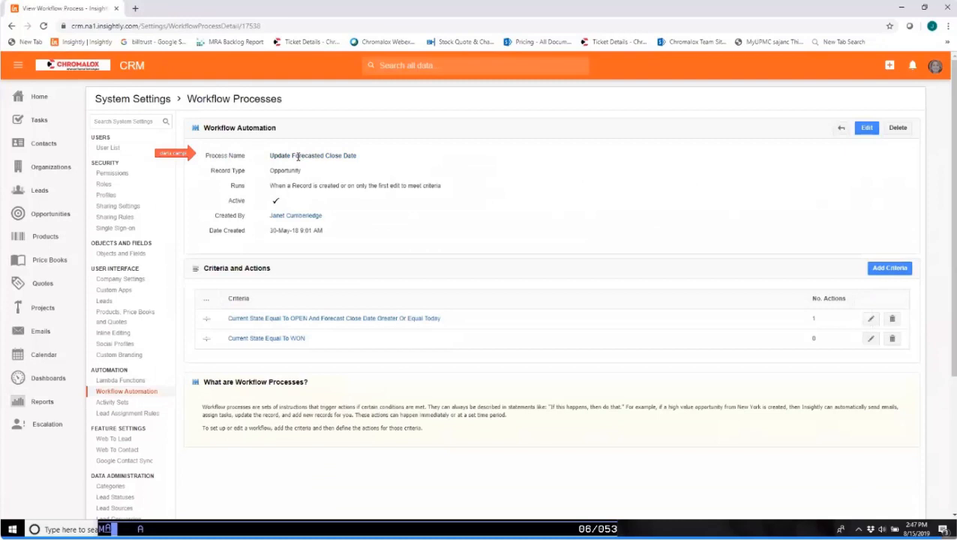